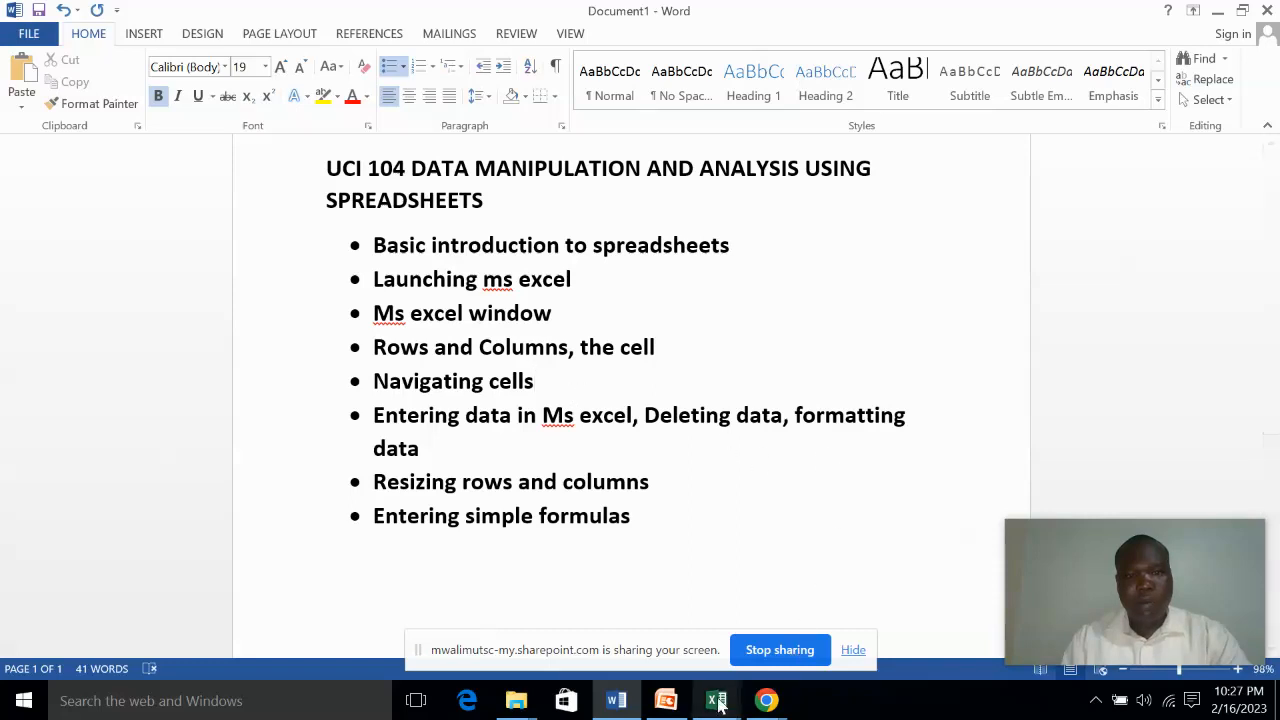
Switch to the spreadsheet1 workbook in Excel and select cells A2, A1, B1, C3, G4, B6 and C4 one after another
{"action": "mouse_move", "coordinate": [718, 703]}
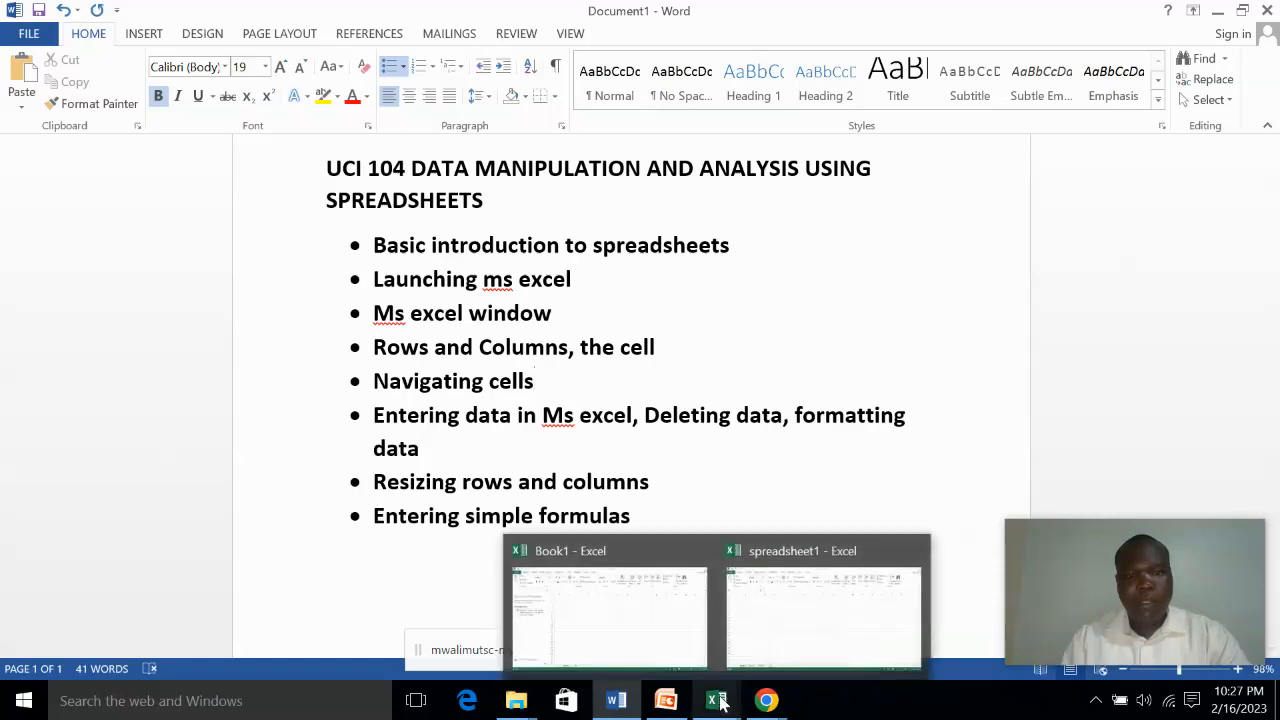
{"action": "left_click", "coordinate": [785, 645]}
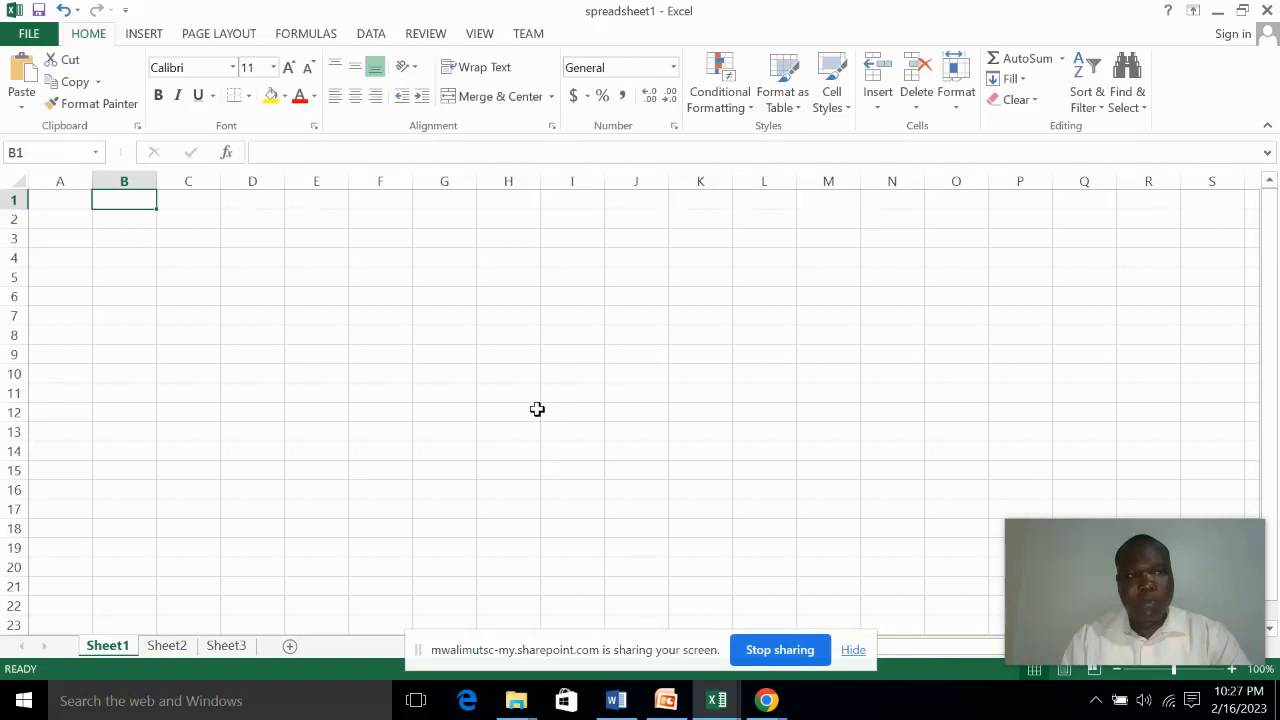
{"action": "left_click", "coordinate": [57, 217]}
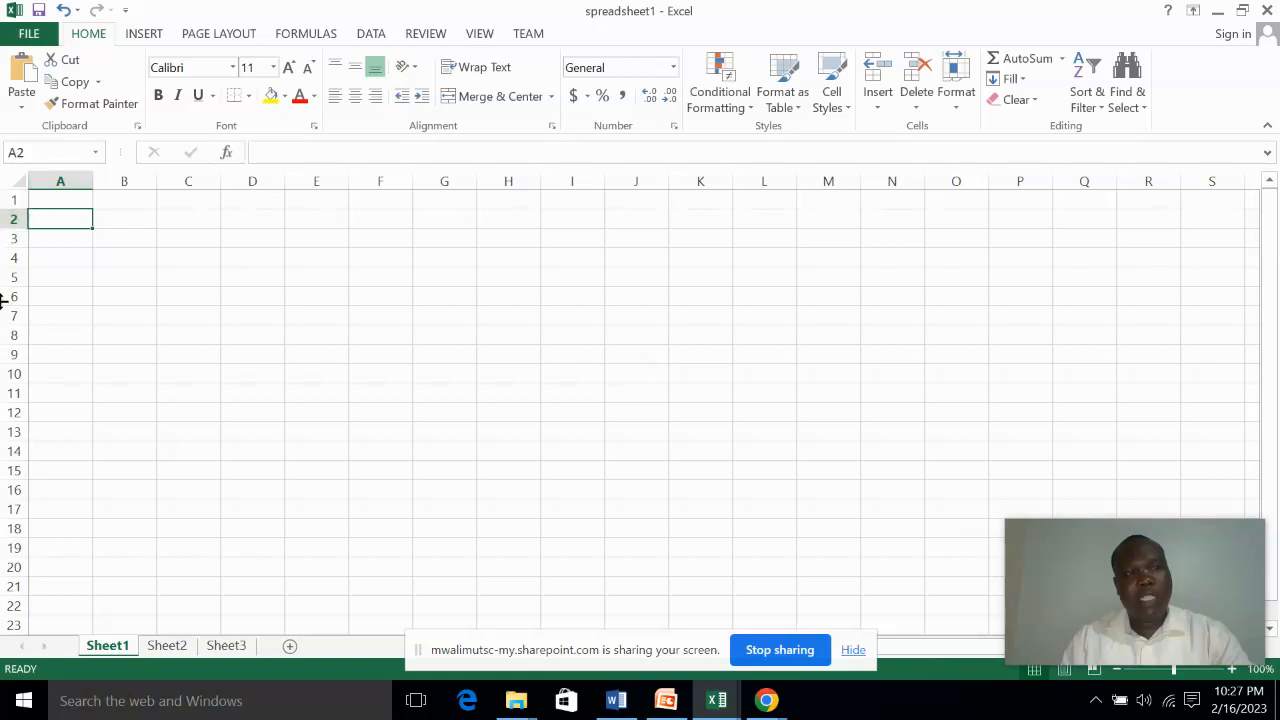
{"action": "left_click", "coordinate": [65, 202]}
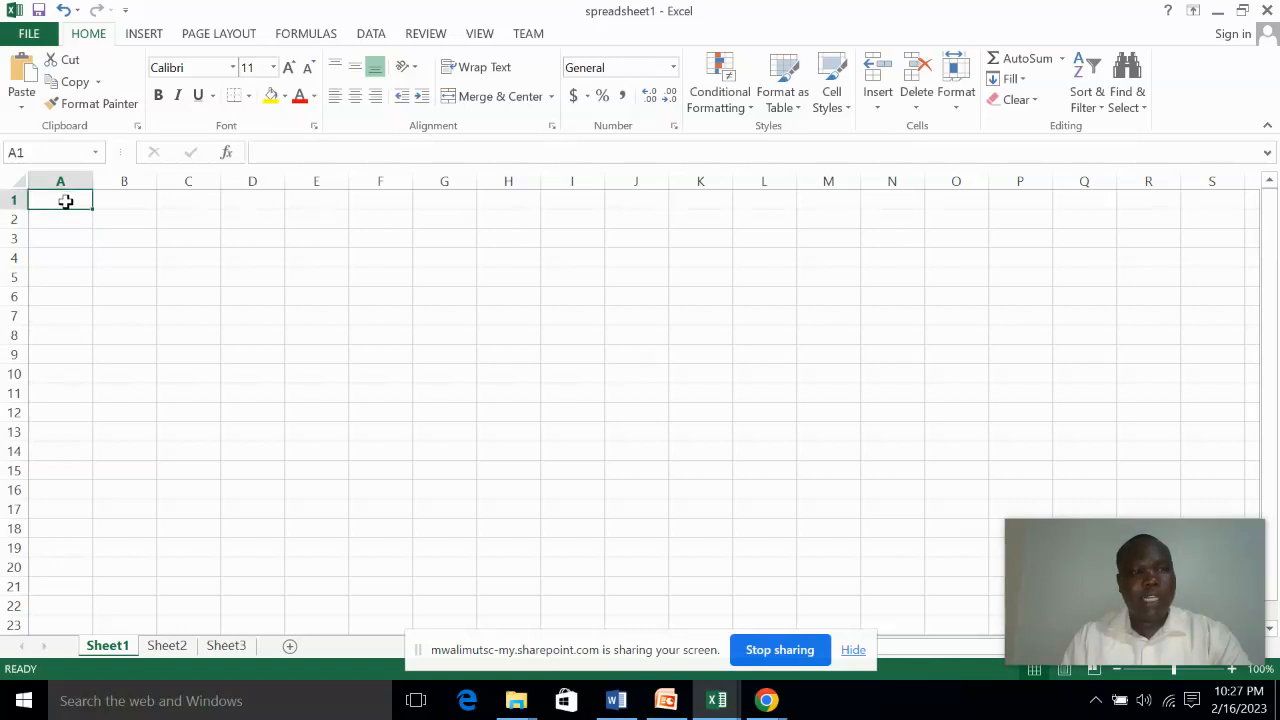
{"action": "left_click", "coordinate": [121, 200]}
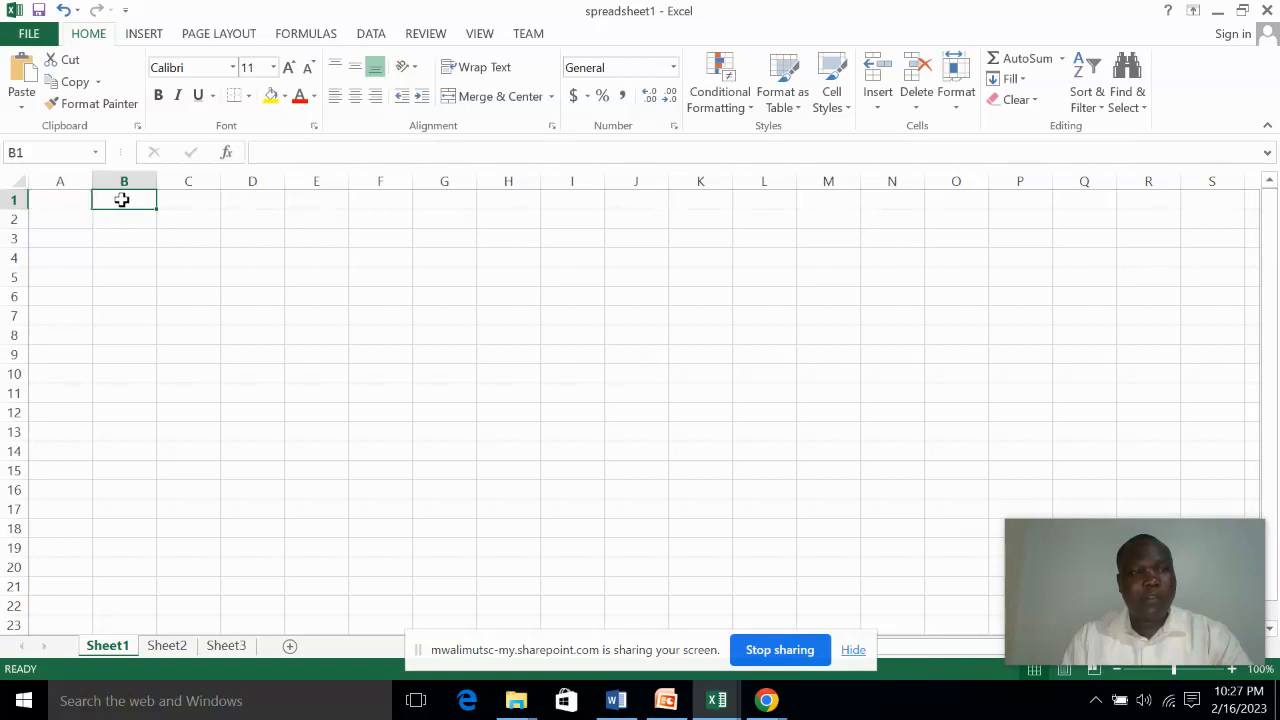
{"action": "left_click", "coordinate": [184, 238]}
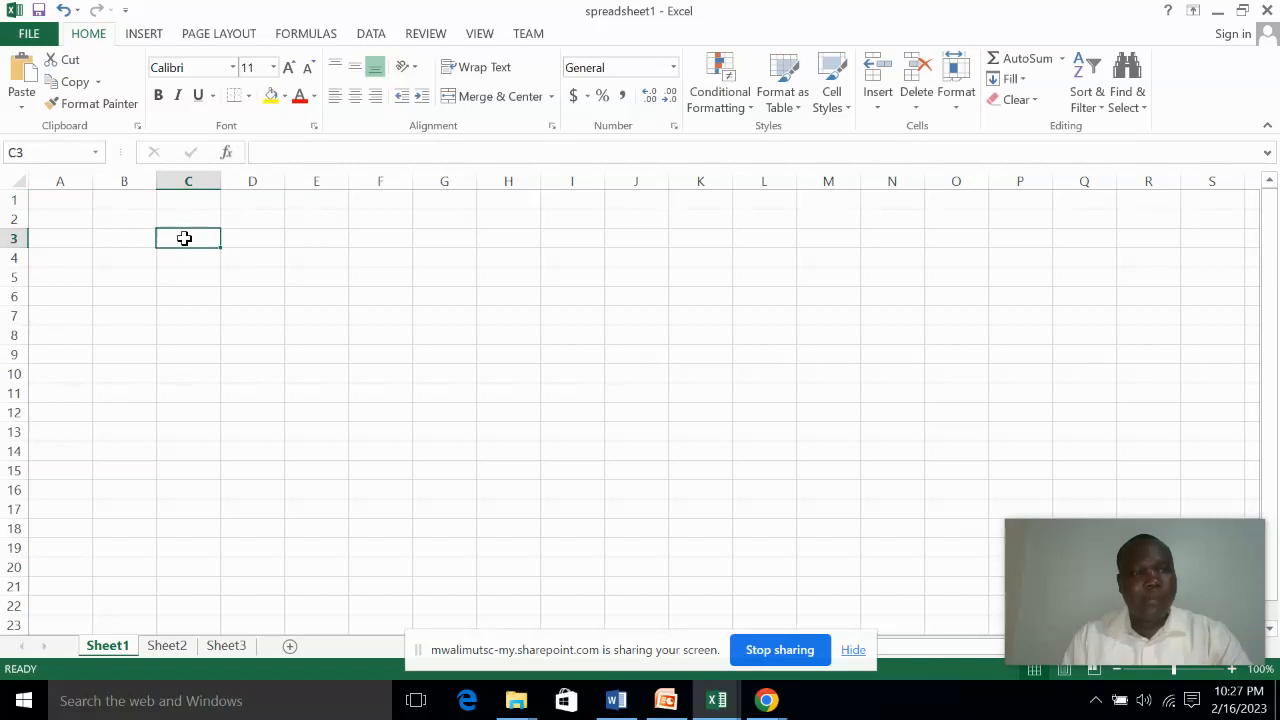
{"action": "left_click", "coordinate": [442, 256]}
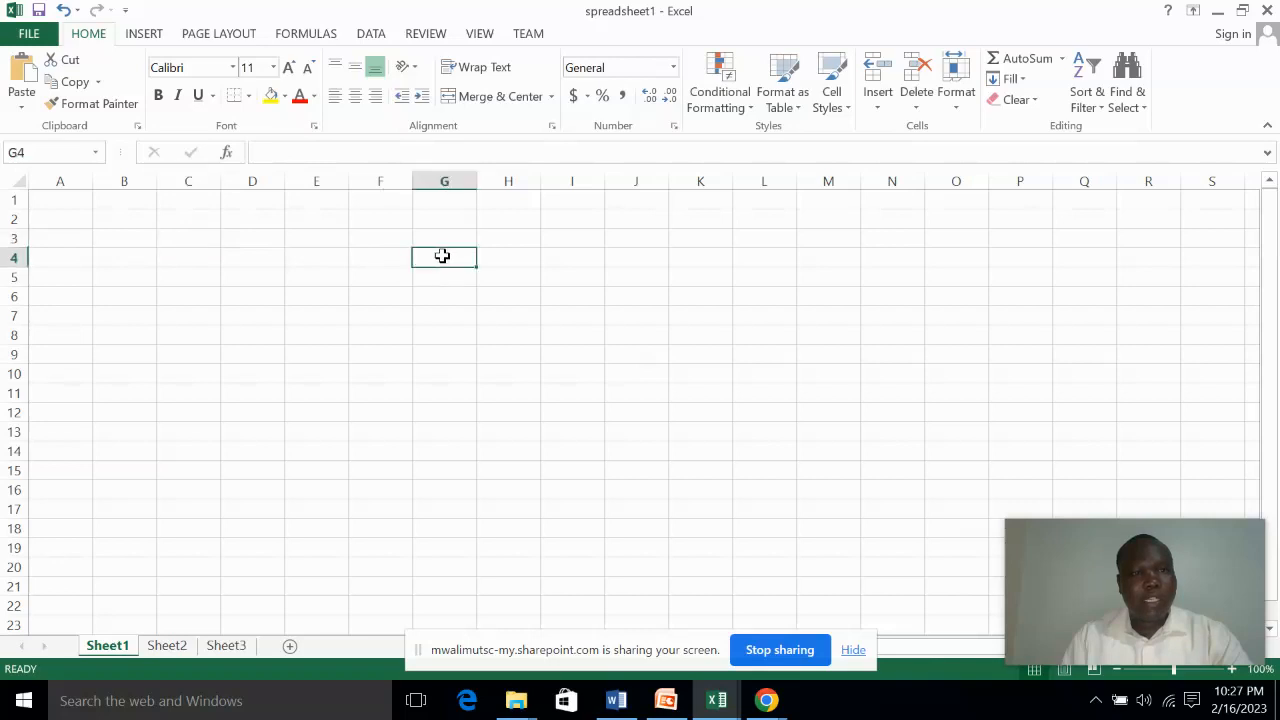
{"action": "left_click", "coordinate": [117, 298]}
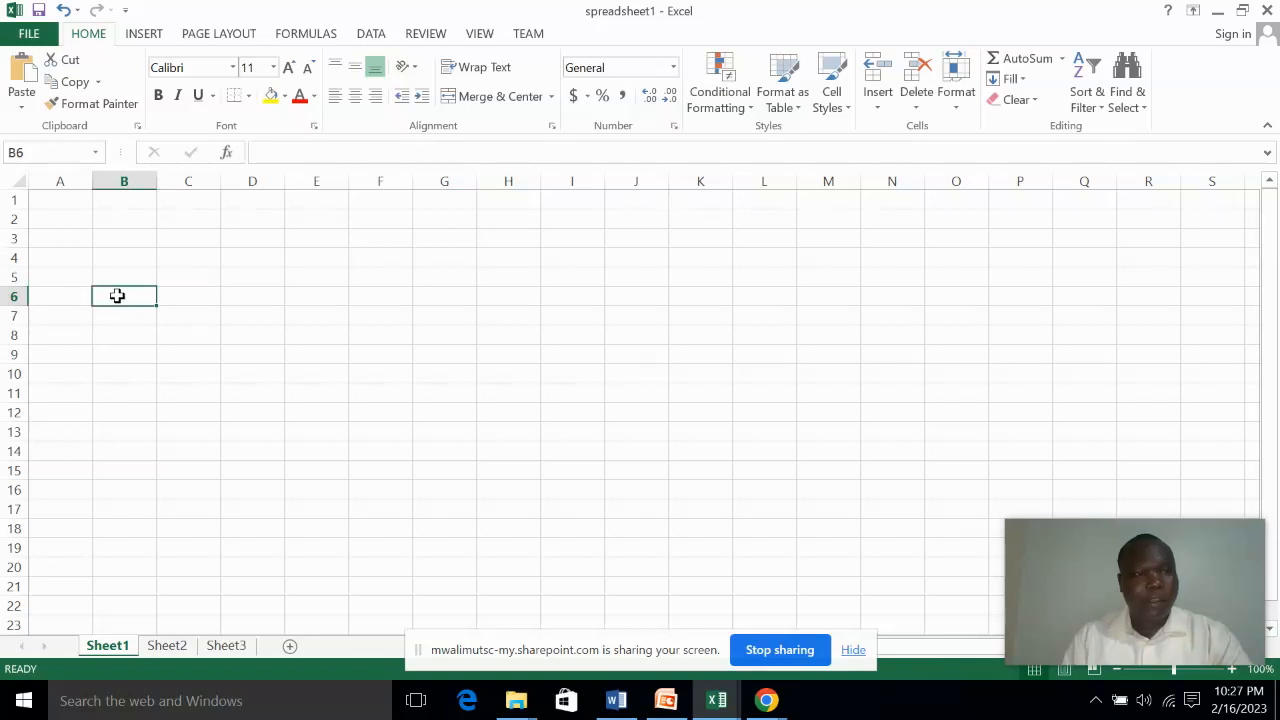
{"action": "left_click", "coordinate": [186, 258]}
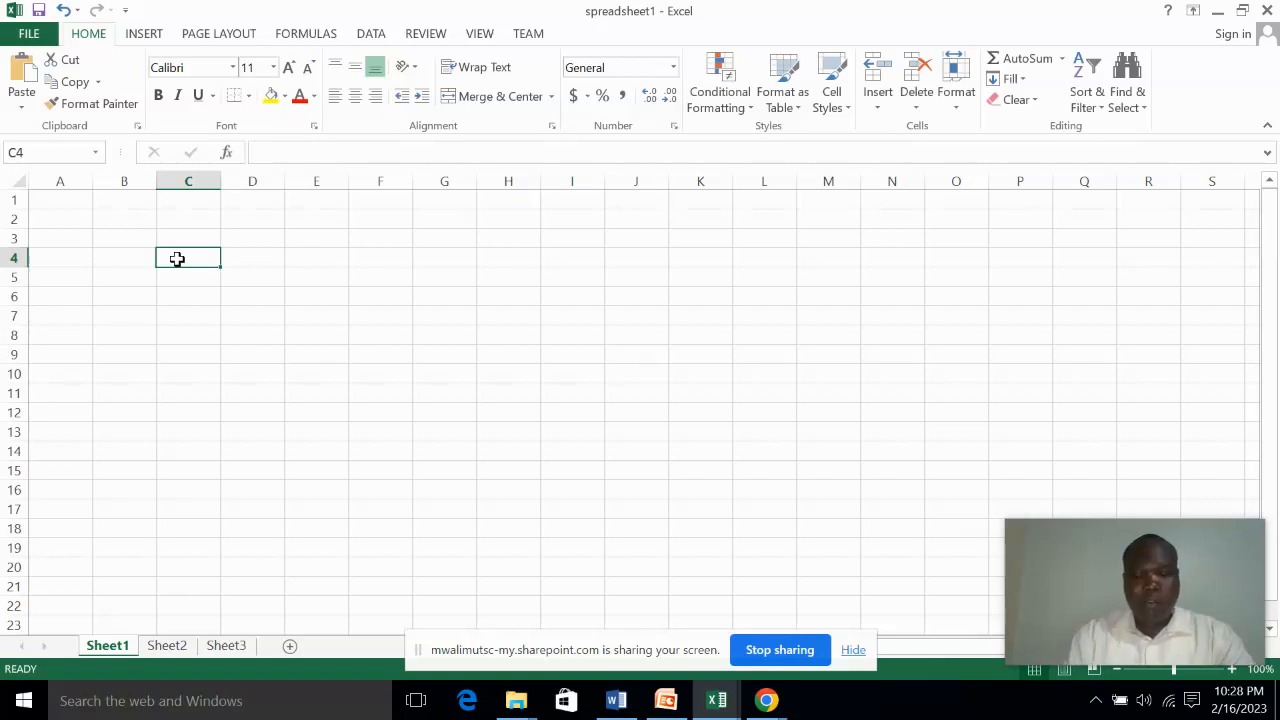
Move the active cell one cell at a time from C4 to E4, back to B4, down to B7 and up to B1
{"action": "key", "text": "Right"}
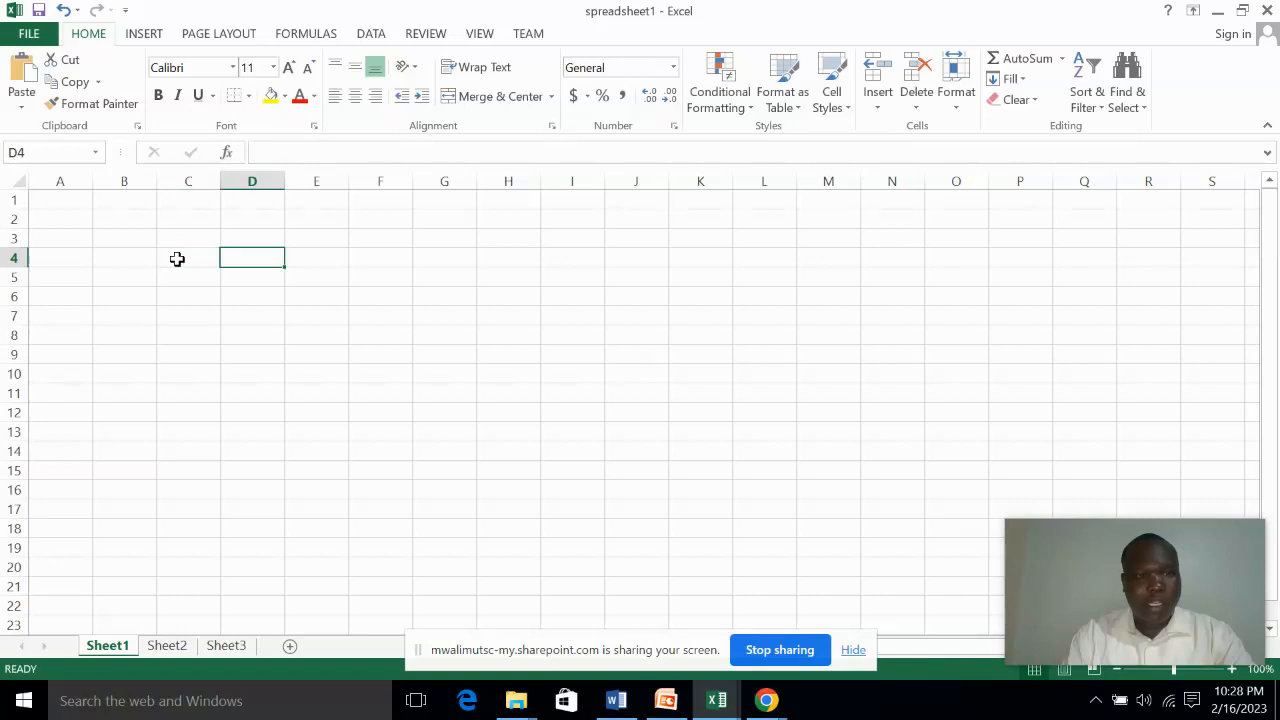
{"action": "key", "text": "Right"}
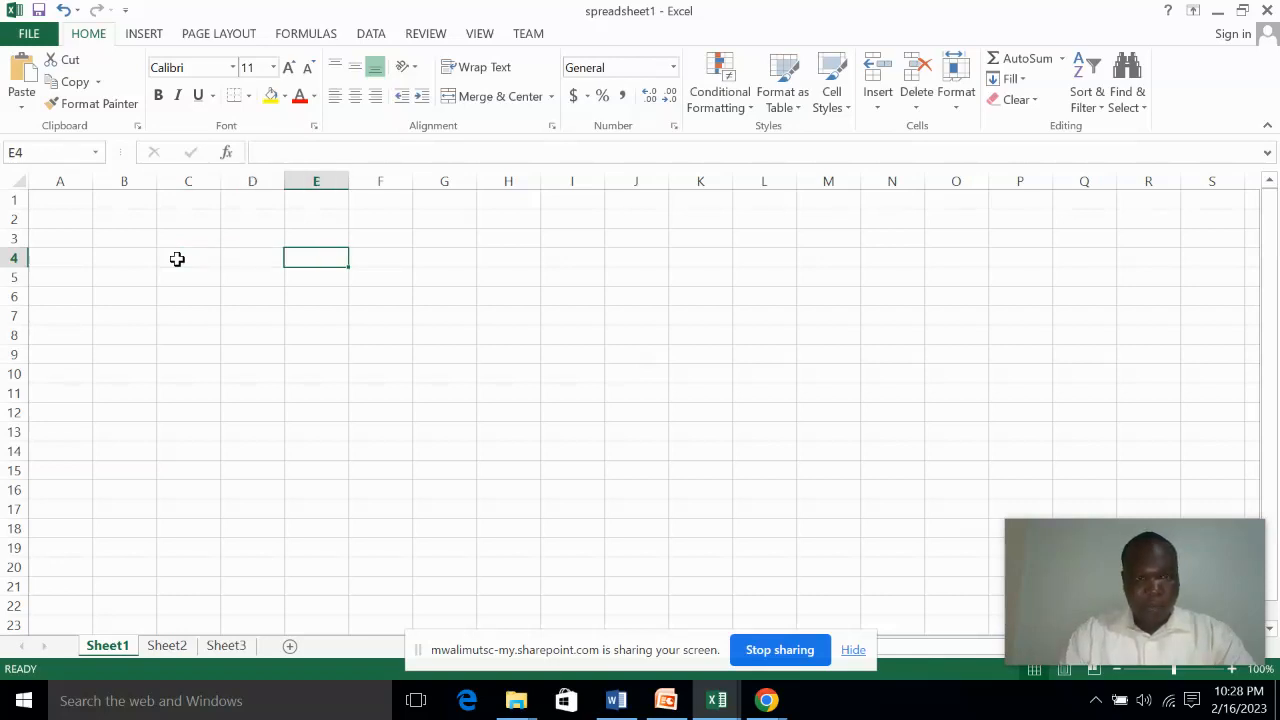
{"action": "key", "text": "Left"}
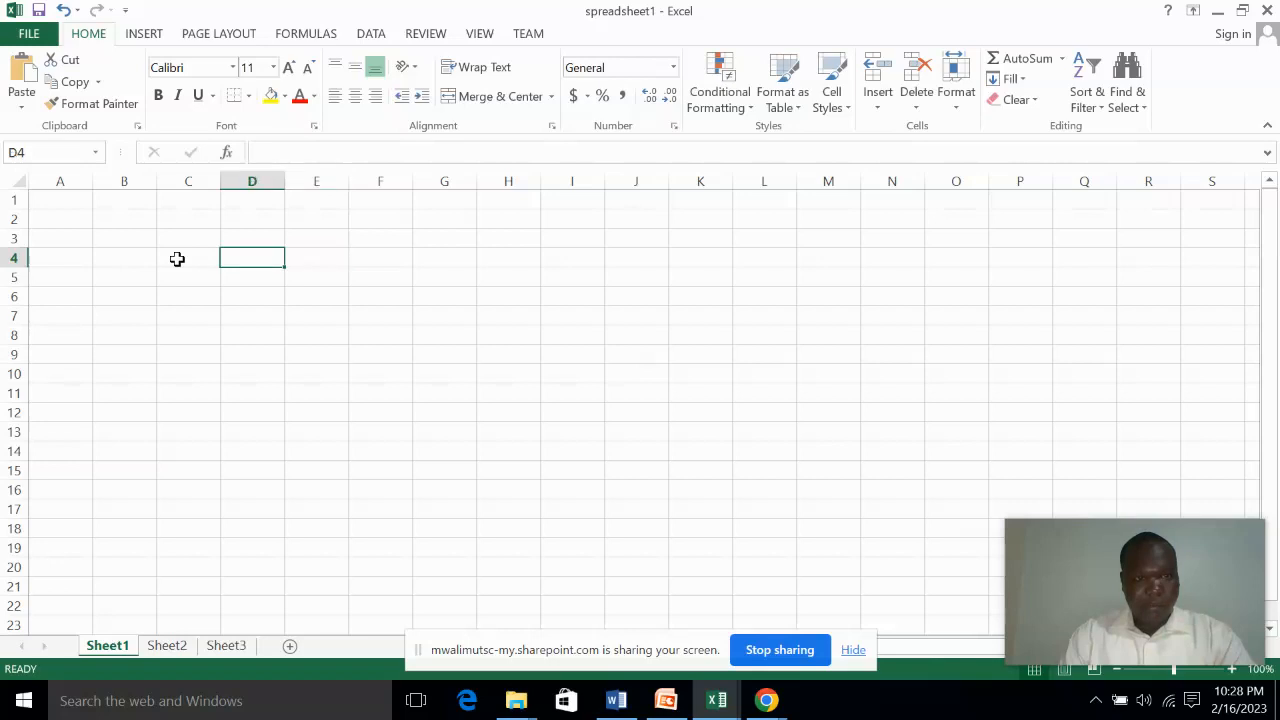
{"action": "key", "text": "Left"}
{"action": "key", "text": "Left"}
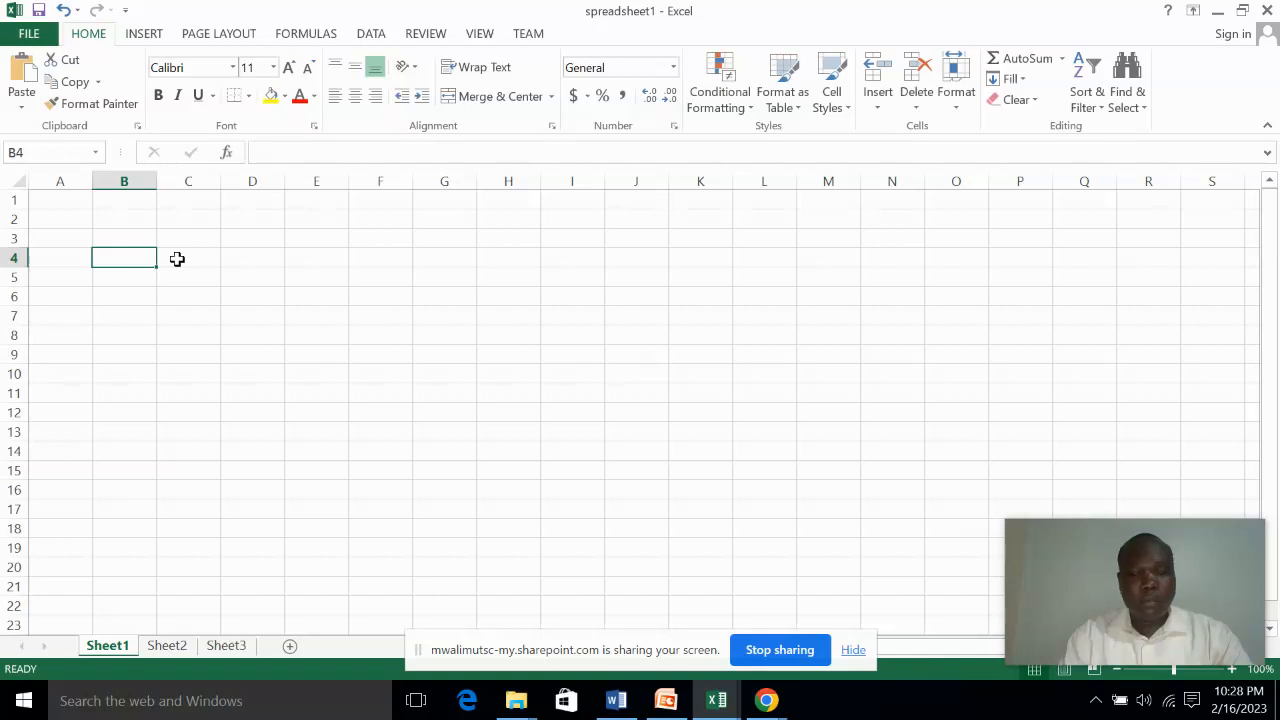
{"action": "key", "text": "Down"}
{"action": "key", "text": "Down"}
{"action": "key", "text": "Down"}
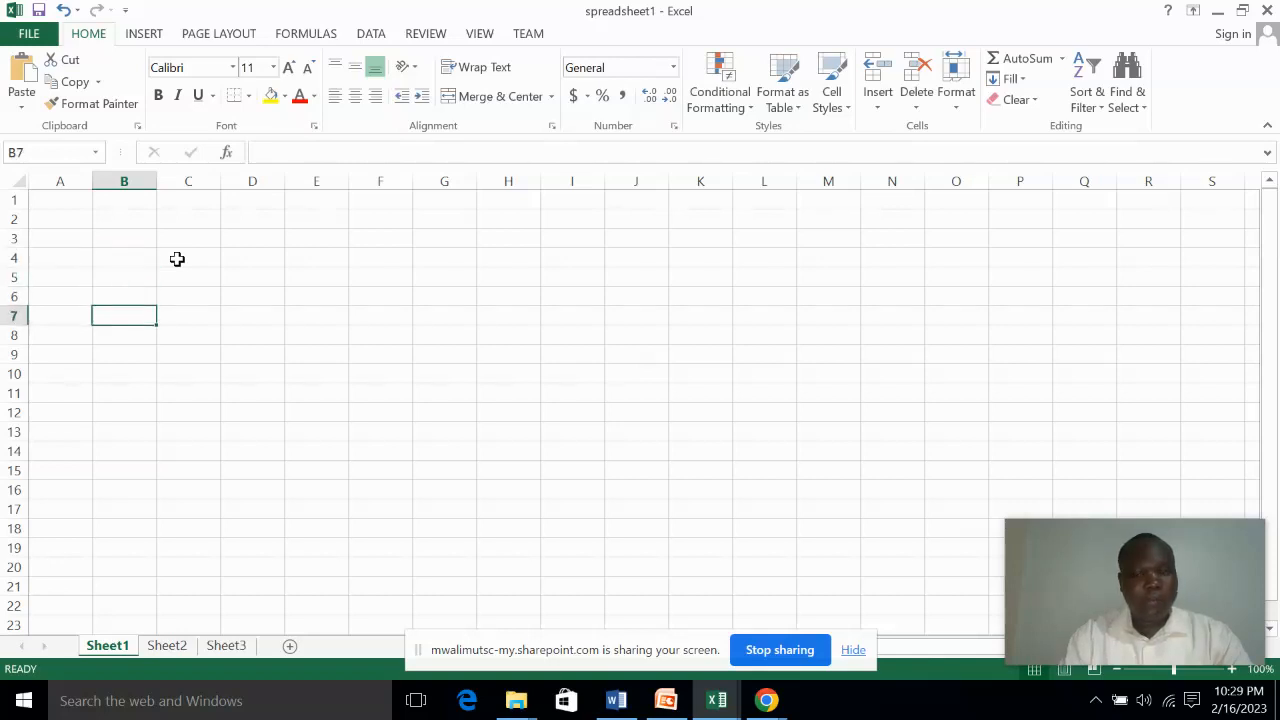
{"action": "key", "text": "Up"}
{"action": "key", "text": "Up"}
{"action": "key", "text": "Up"}
{"action": "key", "text": "Up"}
{"action": "key", "text": "Up"}
{"action": "key", "text": "Up"}
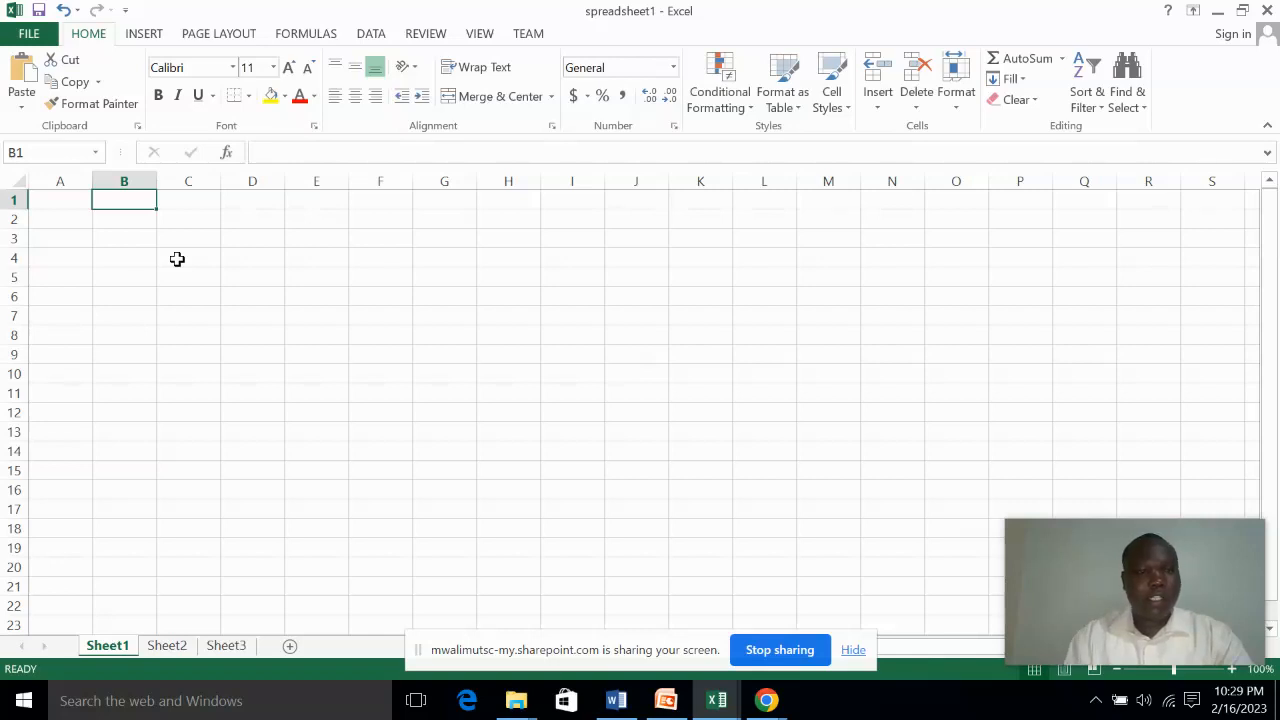
Check the topic outline in the Word document and return to the spreadsheet1 workbook in Excel, selecting cell B3
{"action": "left_click", "coordinate": [616, 700]}
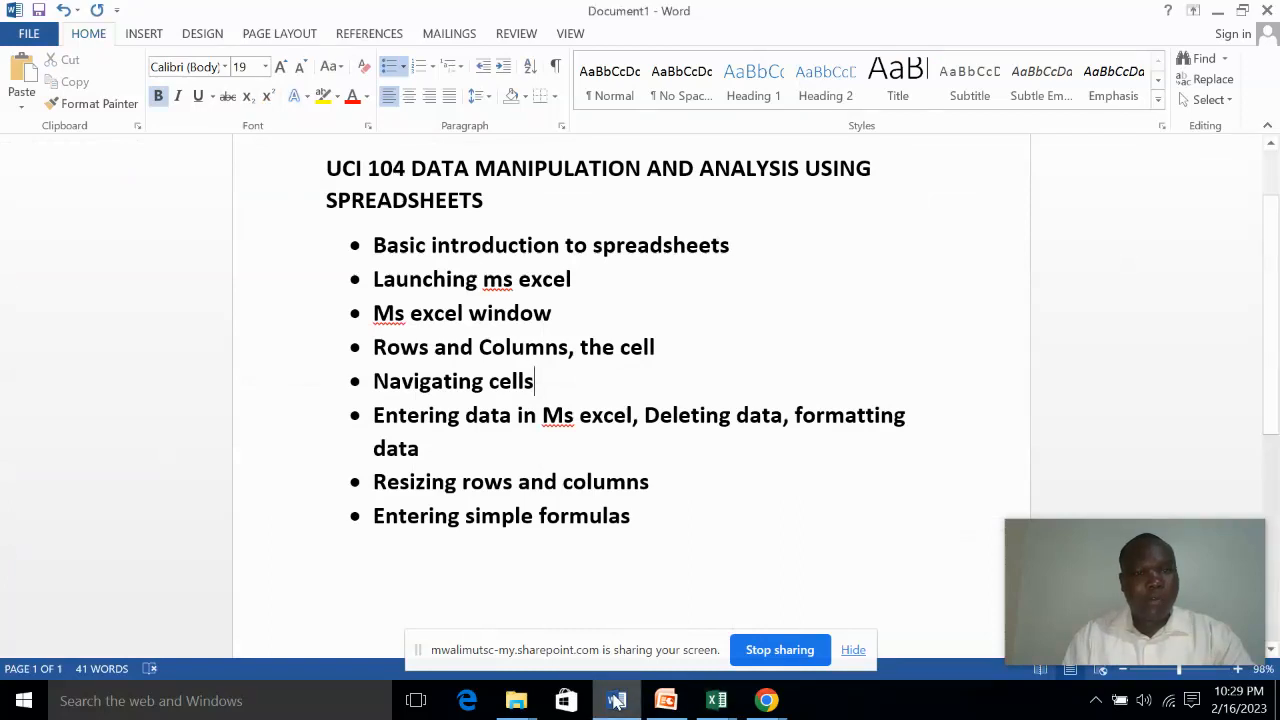
{"action": "left_click", "coordinate": [616, 700]}
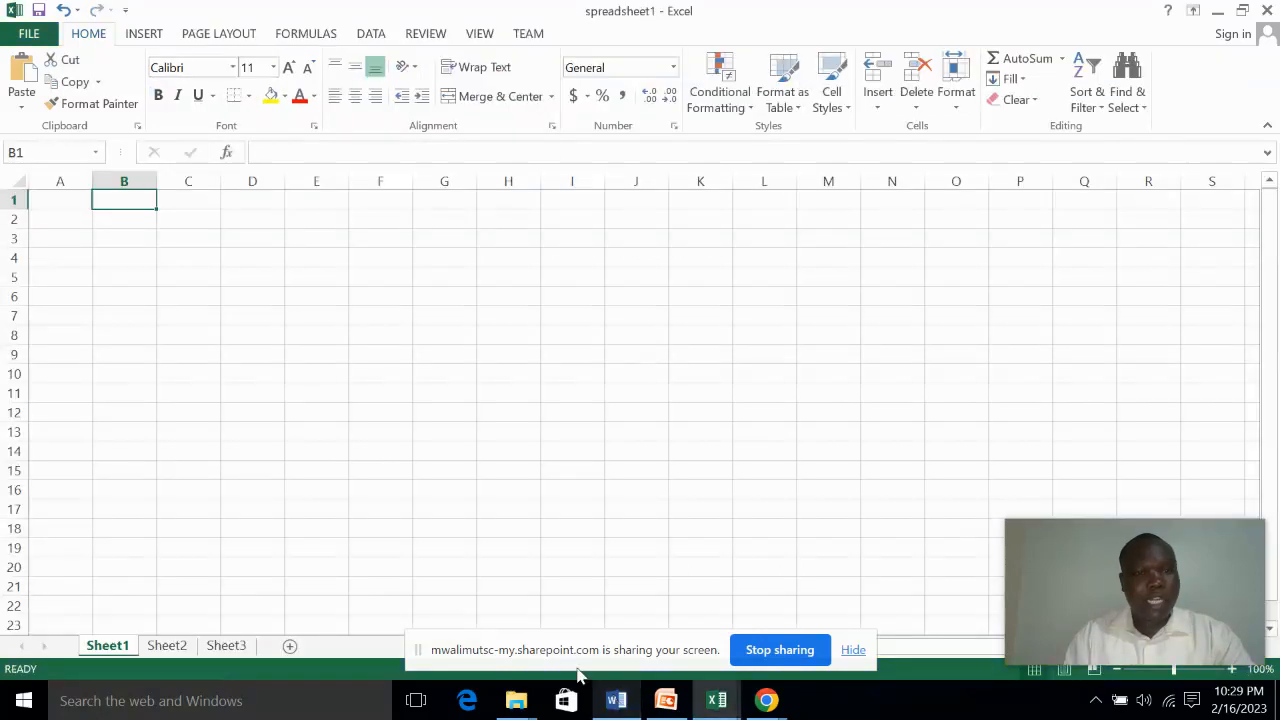
{"action": "left_click", "coordinate": [113, 240]}
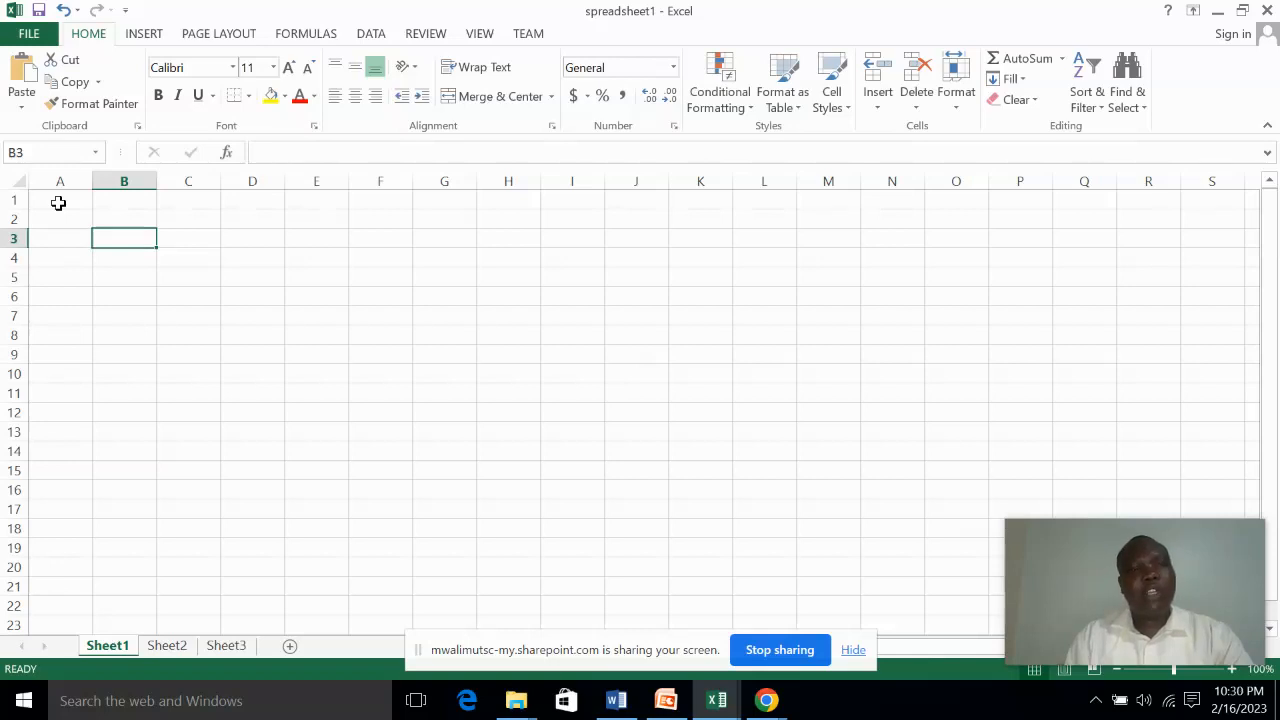
Enter the title MASENO JUNIOR ACADEMY in cell A1
{"action": "left_click", "coordinate": [58, 203]}
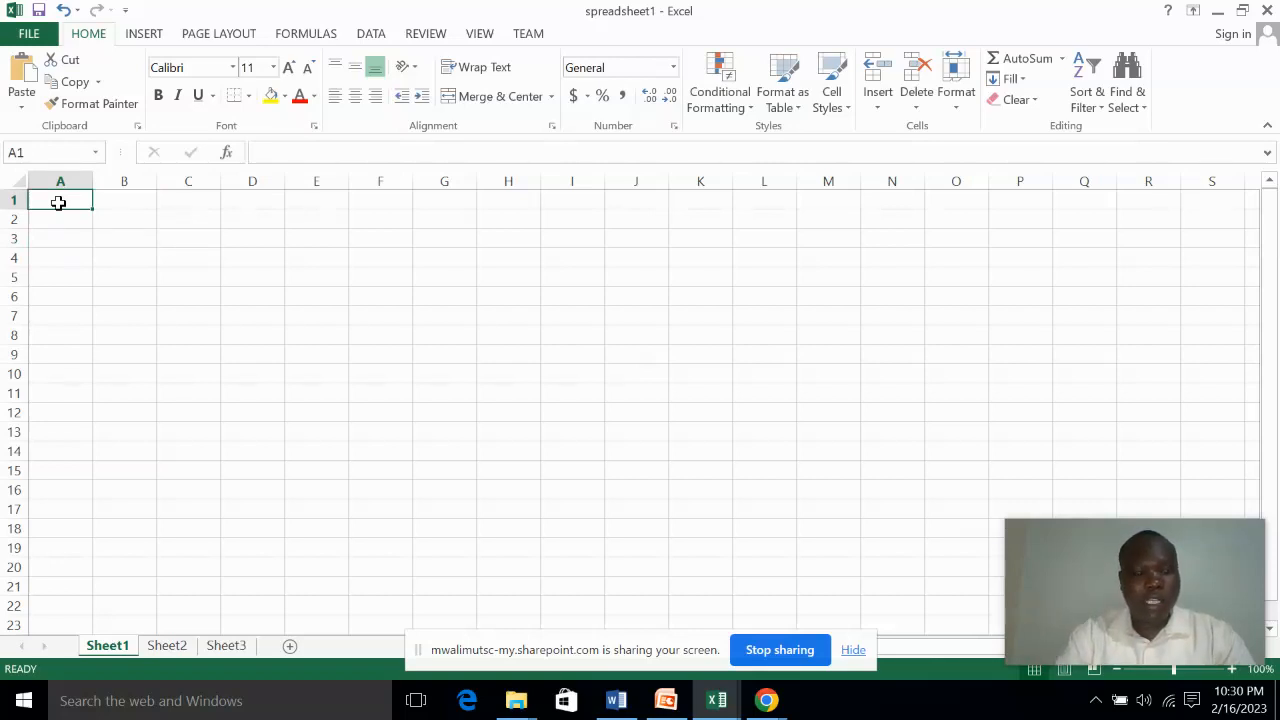
{"action": "type", "text": "m"}
{"action": "key", "text": "BackSpace"}
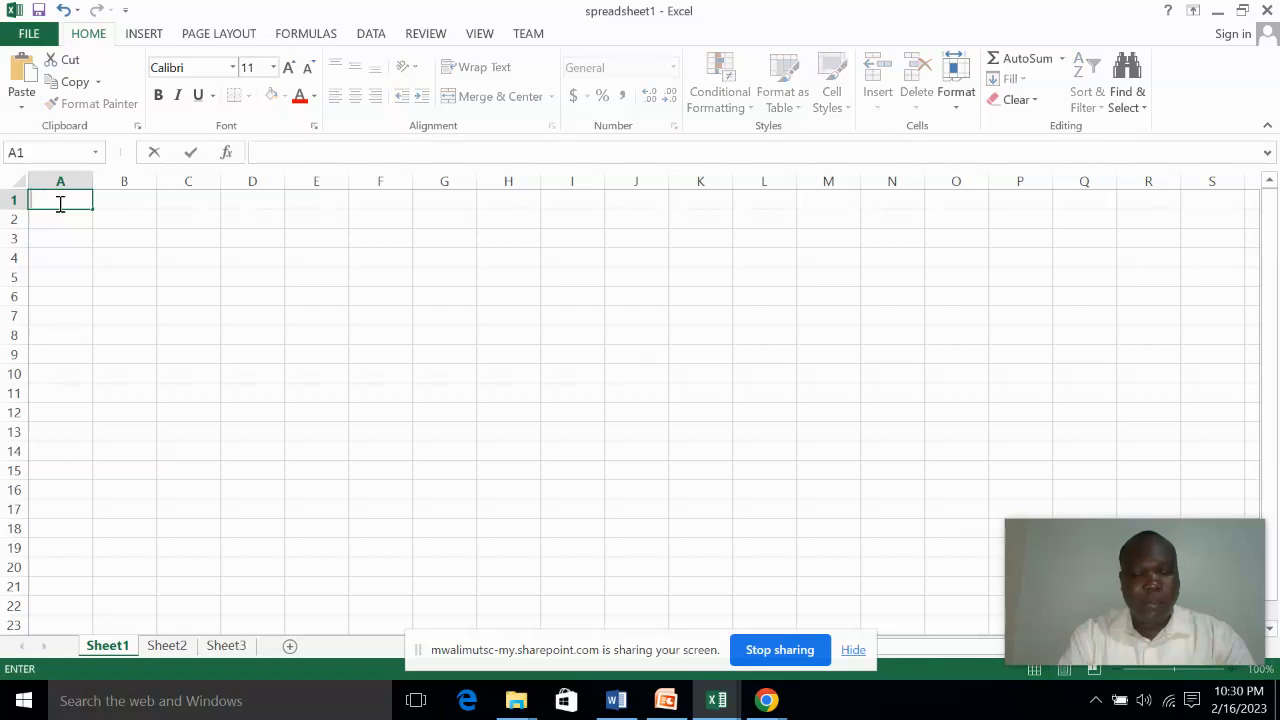
{"action": "type", "text": "MASENO"}
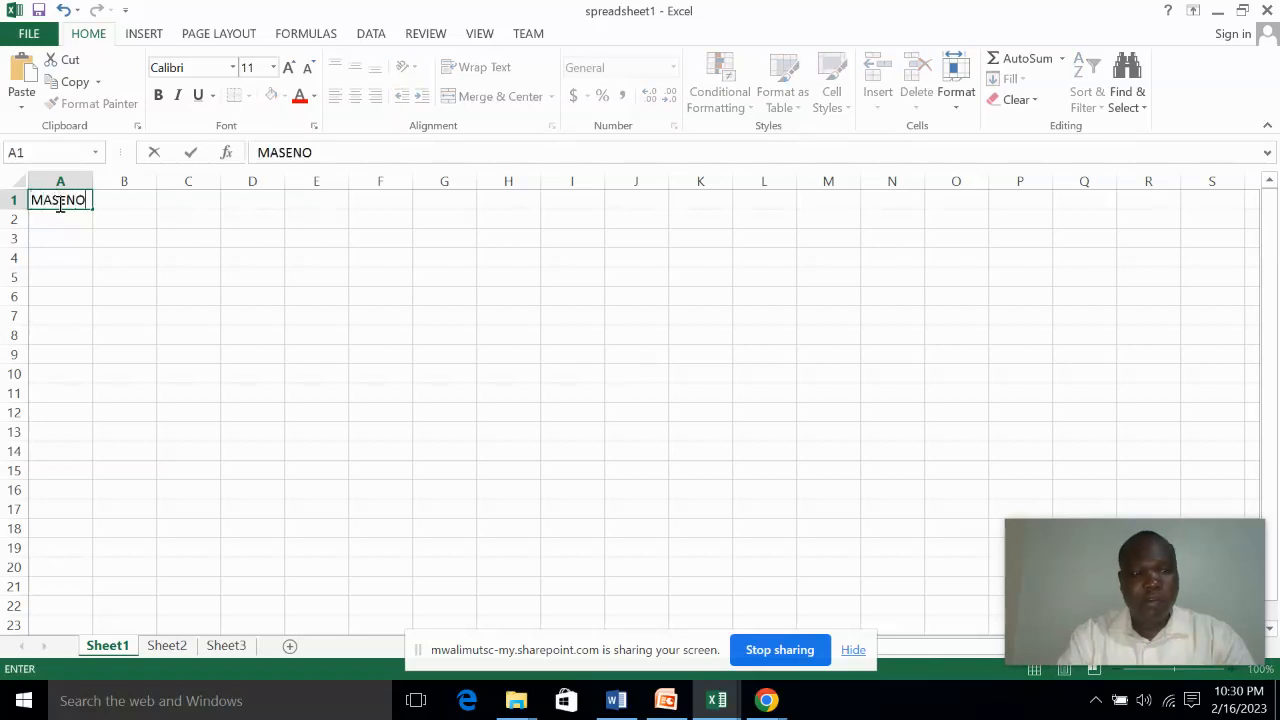
{"action": "type", "text": " JUNIO"}
{"action": "type", "text": "R "}
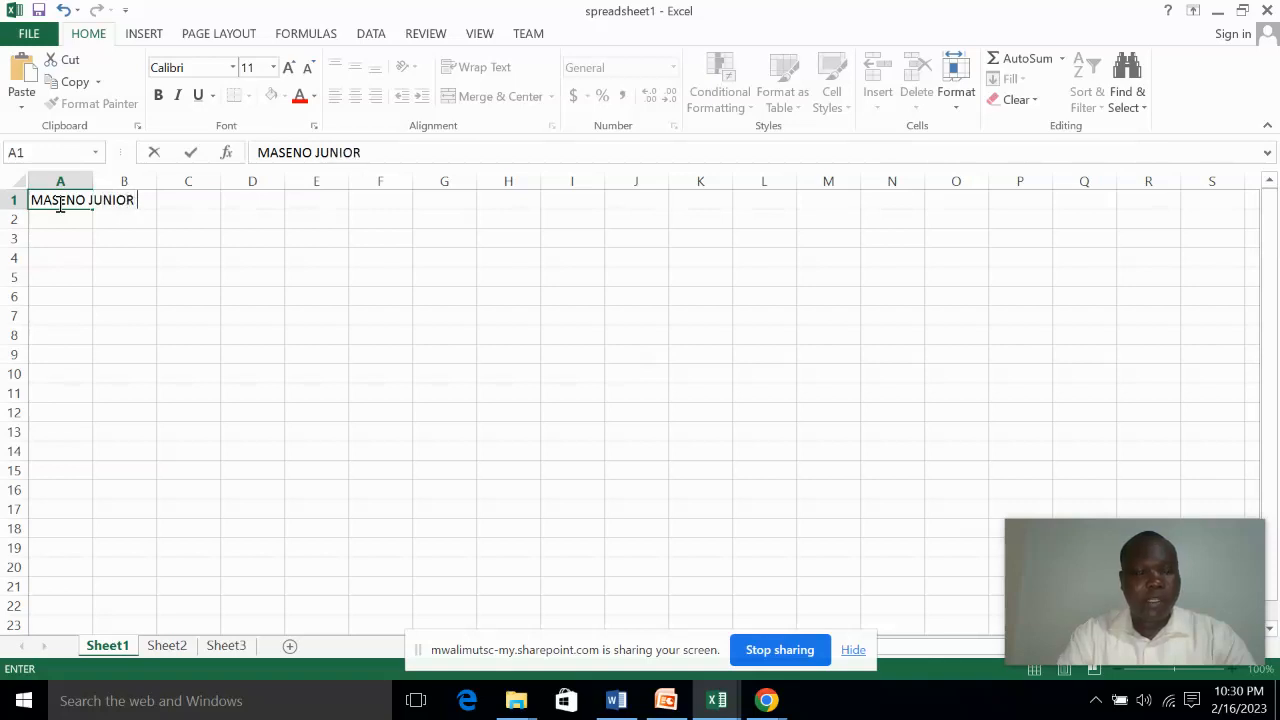
{"action": "type", "text": "ACADEMY"}
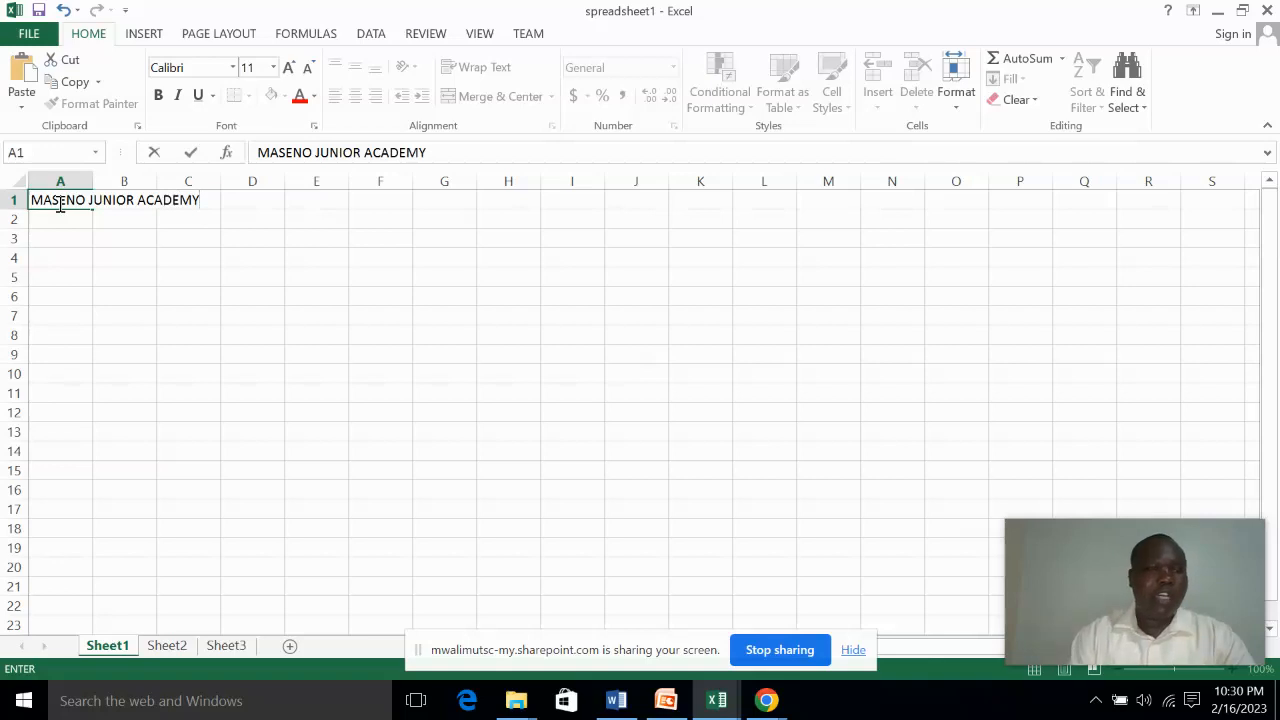
Enter the column headings SNO, NAME and MATHS in cells A2 to C2
{"action": "left_click", "coordinate": [57, 223]}
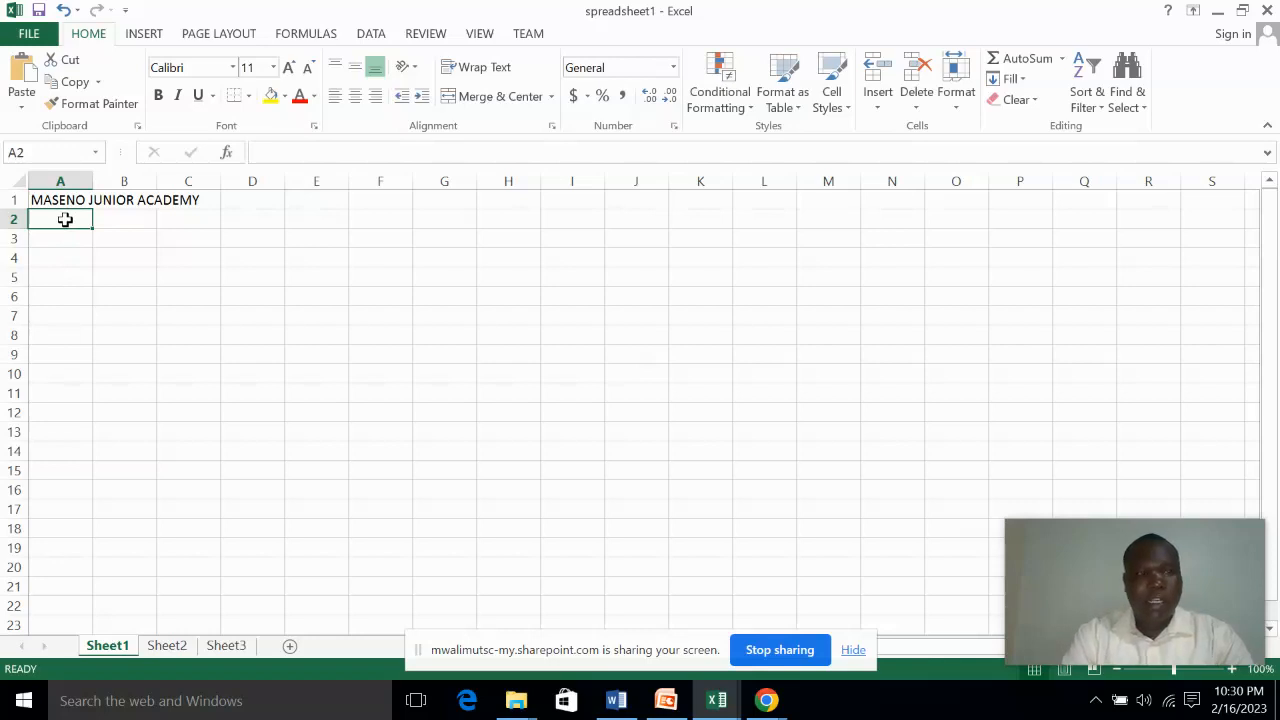
{"action": "type", "text": "SNO"}
{"action": "key", "text": "Tab"}
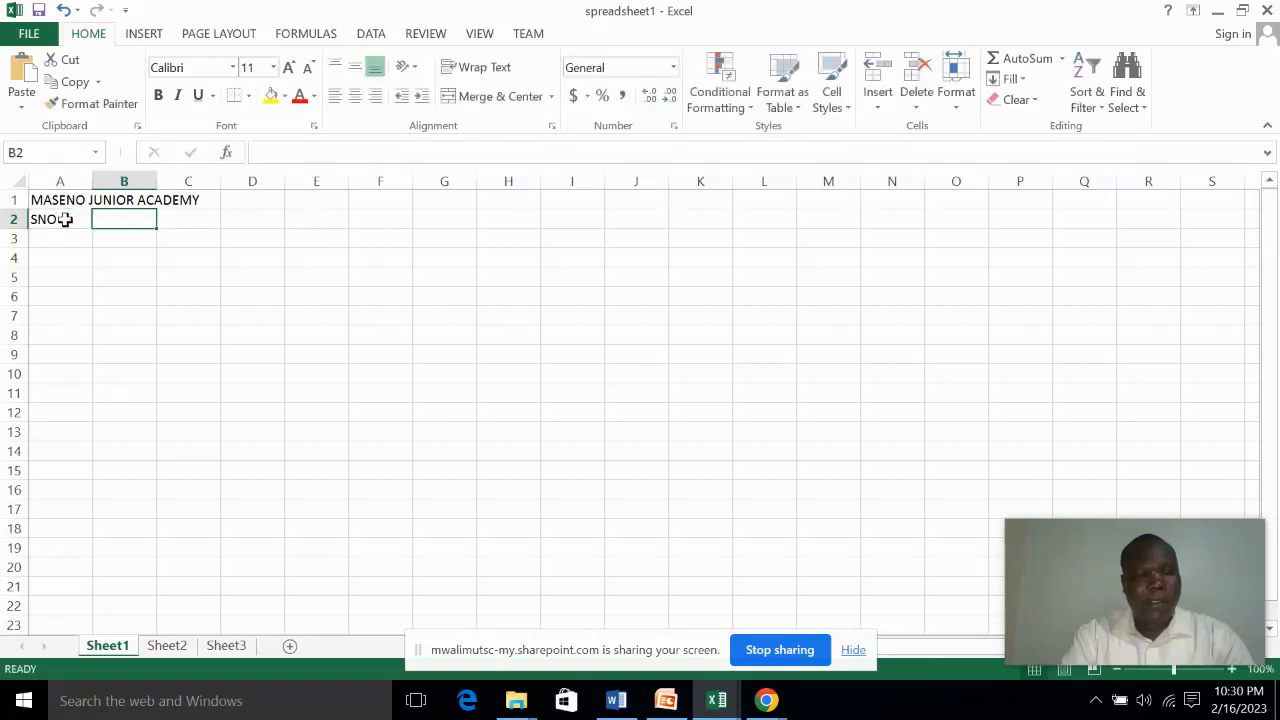
{"action": "type", "text": "NAME"}
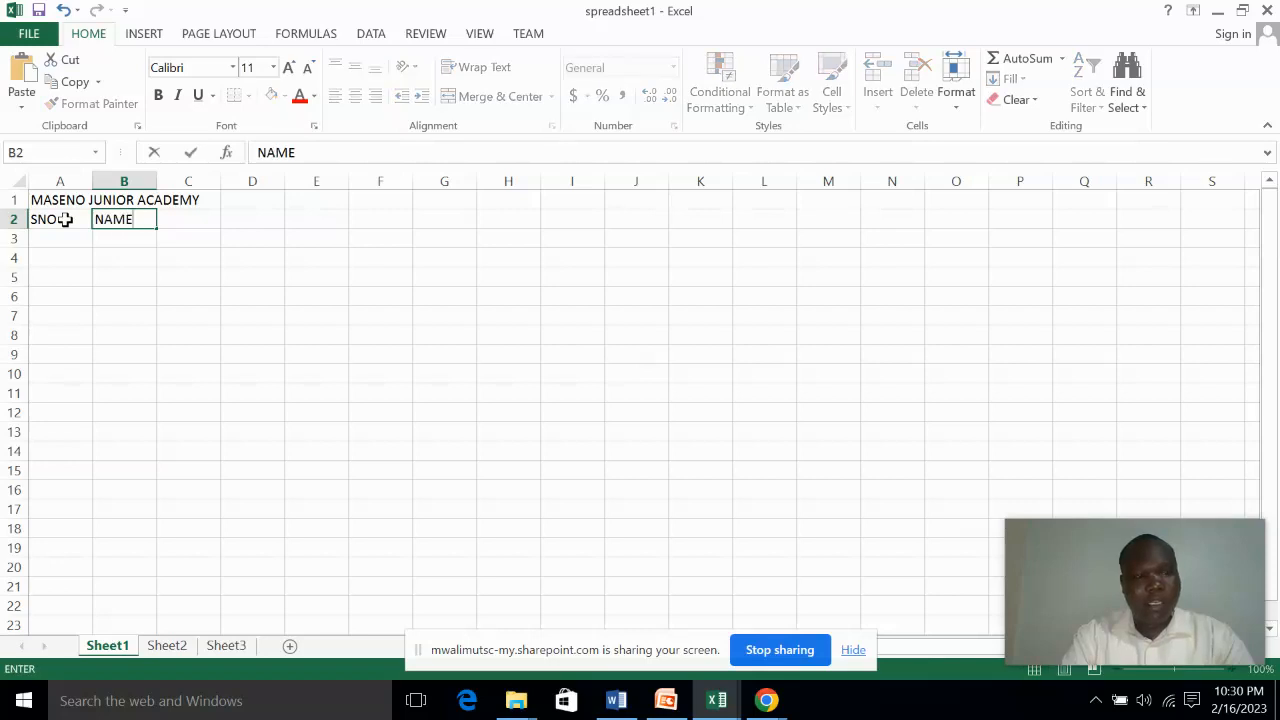
{"action": "key", "text": "Tab"}
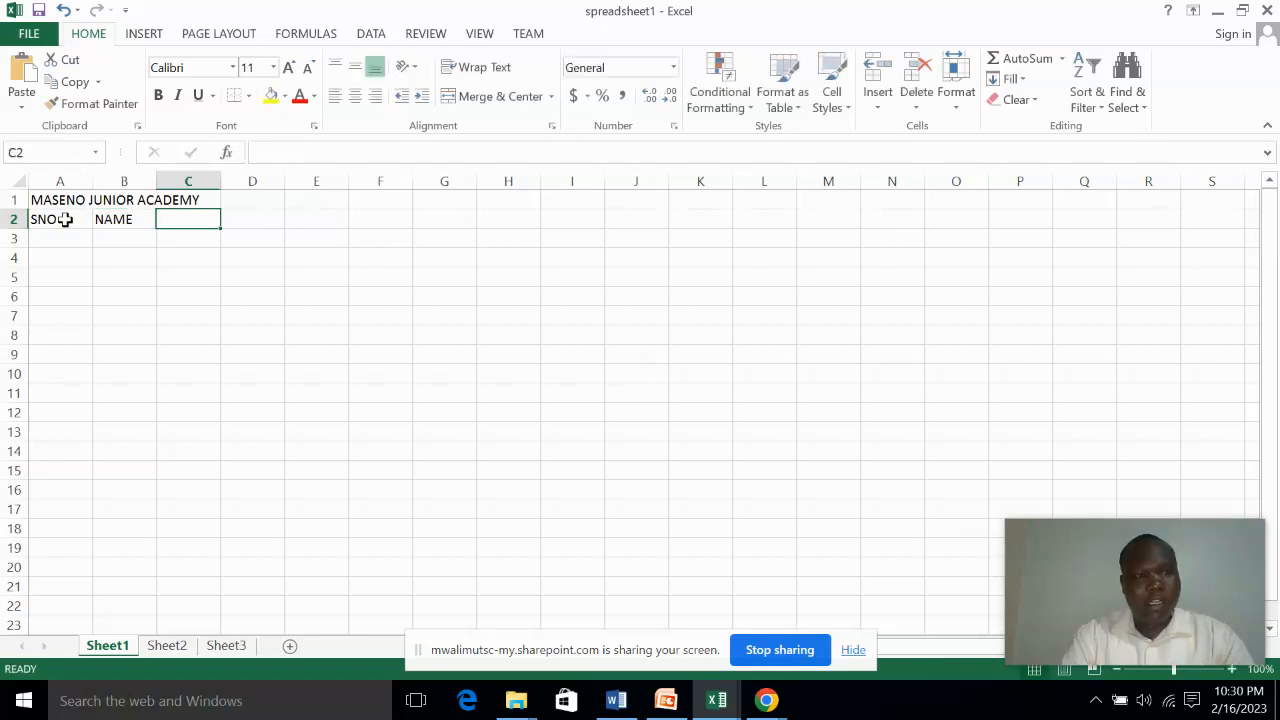
{"action": "type", "text": "MATHS"}
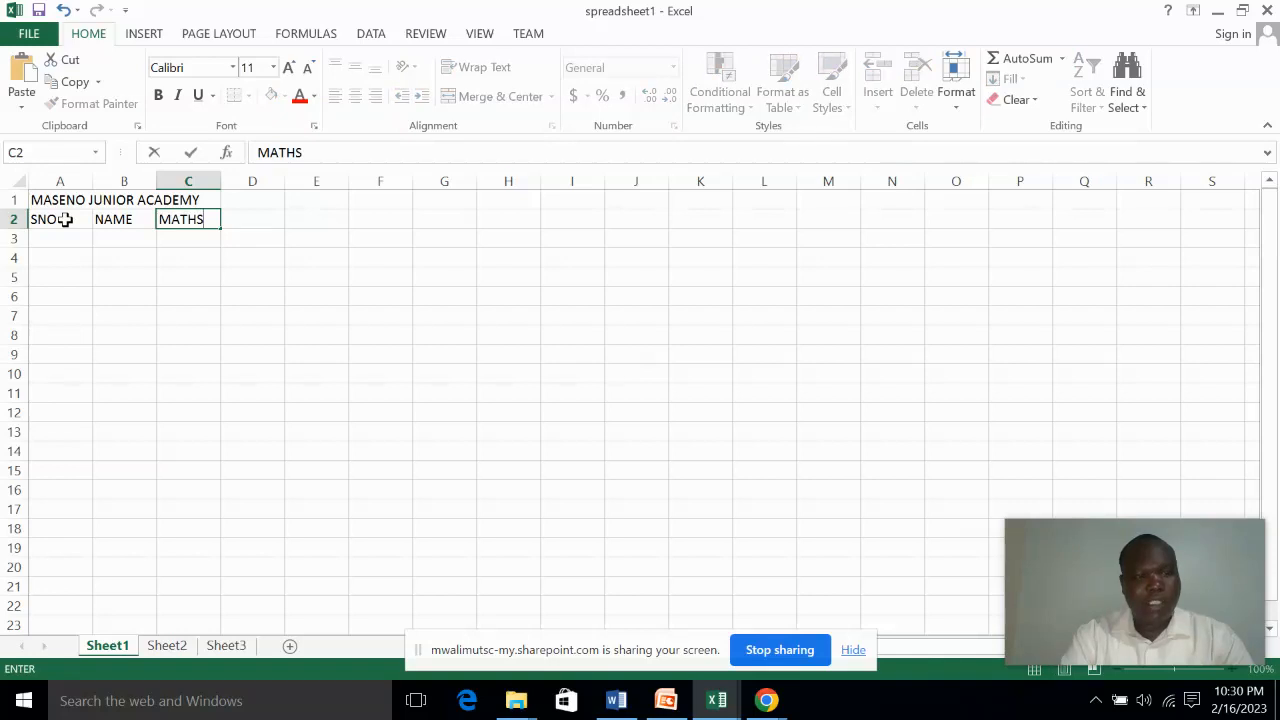
{"action": "key", "text": "Tab"}
Enter the subject headings KIS, ENG, SCIE and SS in cells D2 to G2
{"action": "type", "text": "KIS"}
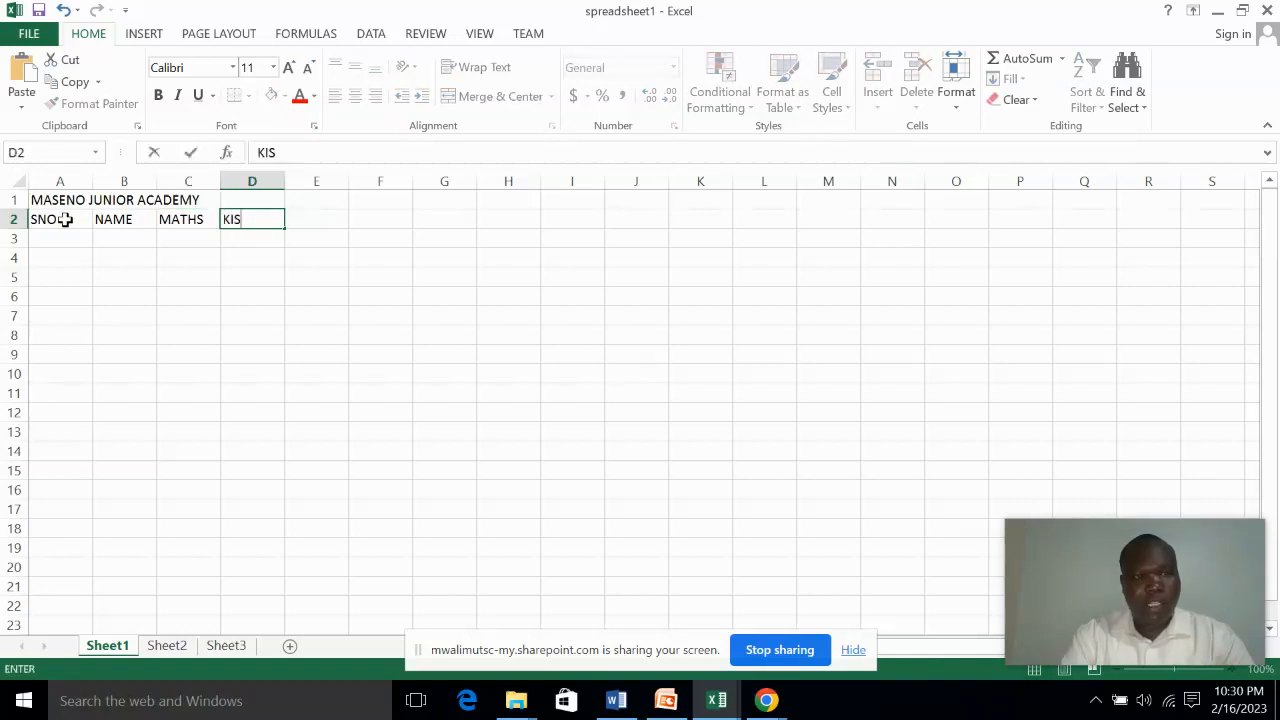
{"action": "key", "text": "Tab"}
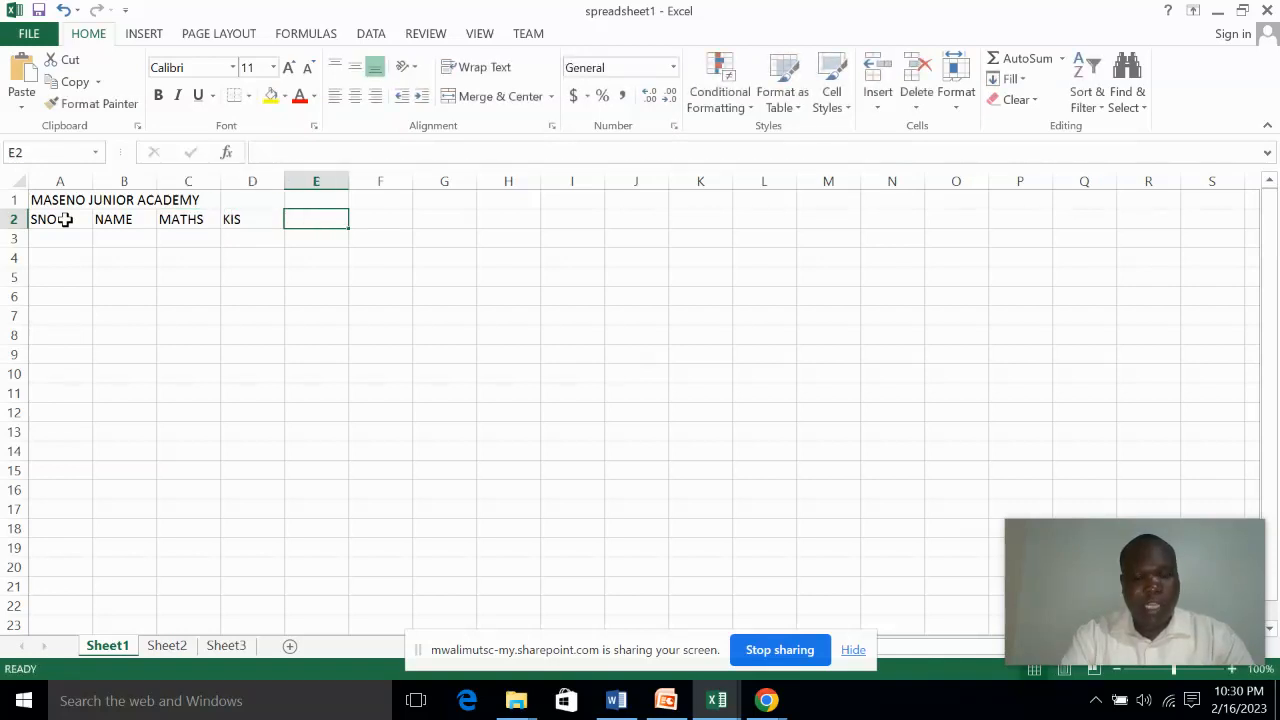
{"action": "type", "text": "ENG"}
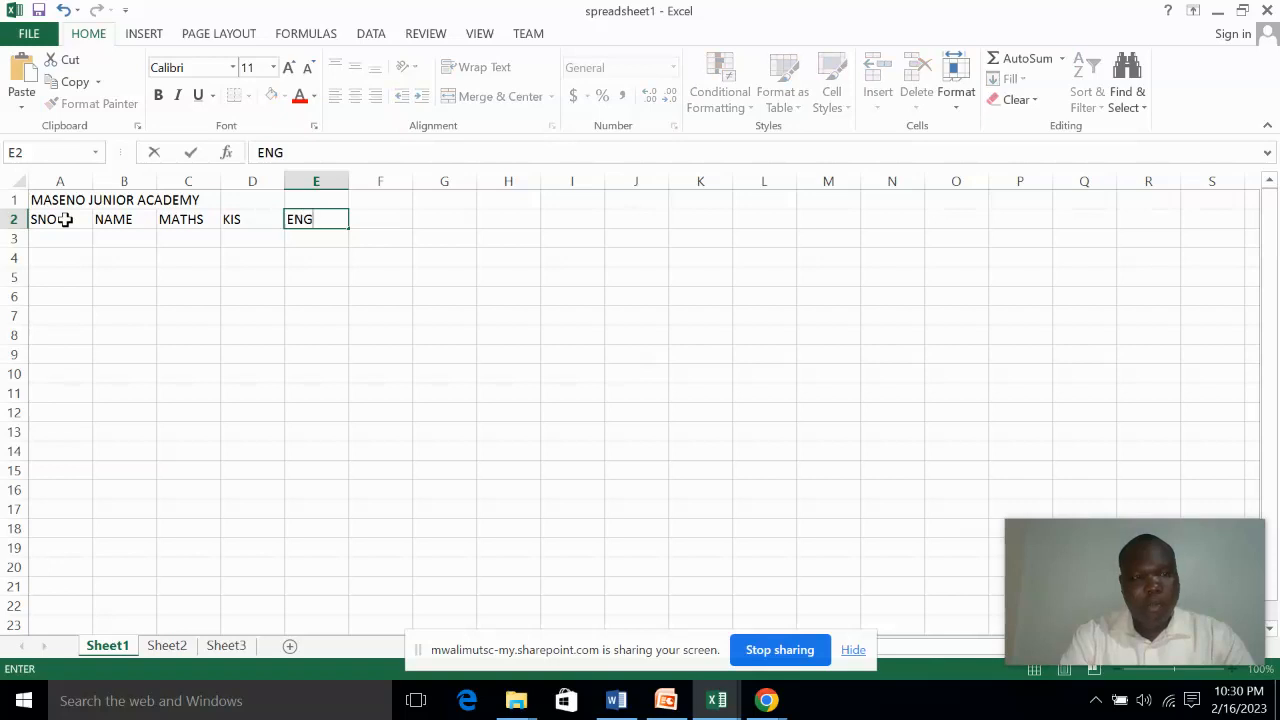
{"action": "key", "text": "Tab"}
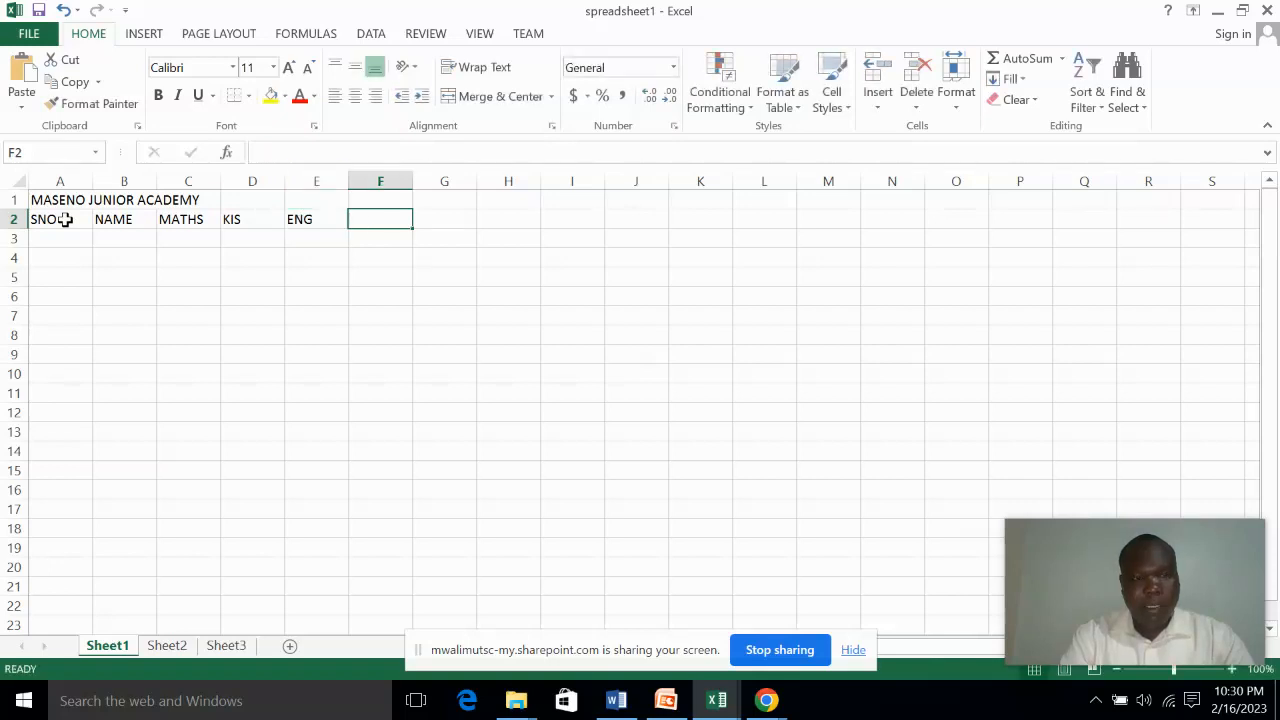
{"action": "type", "text": "SCIE"}
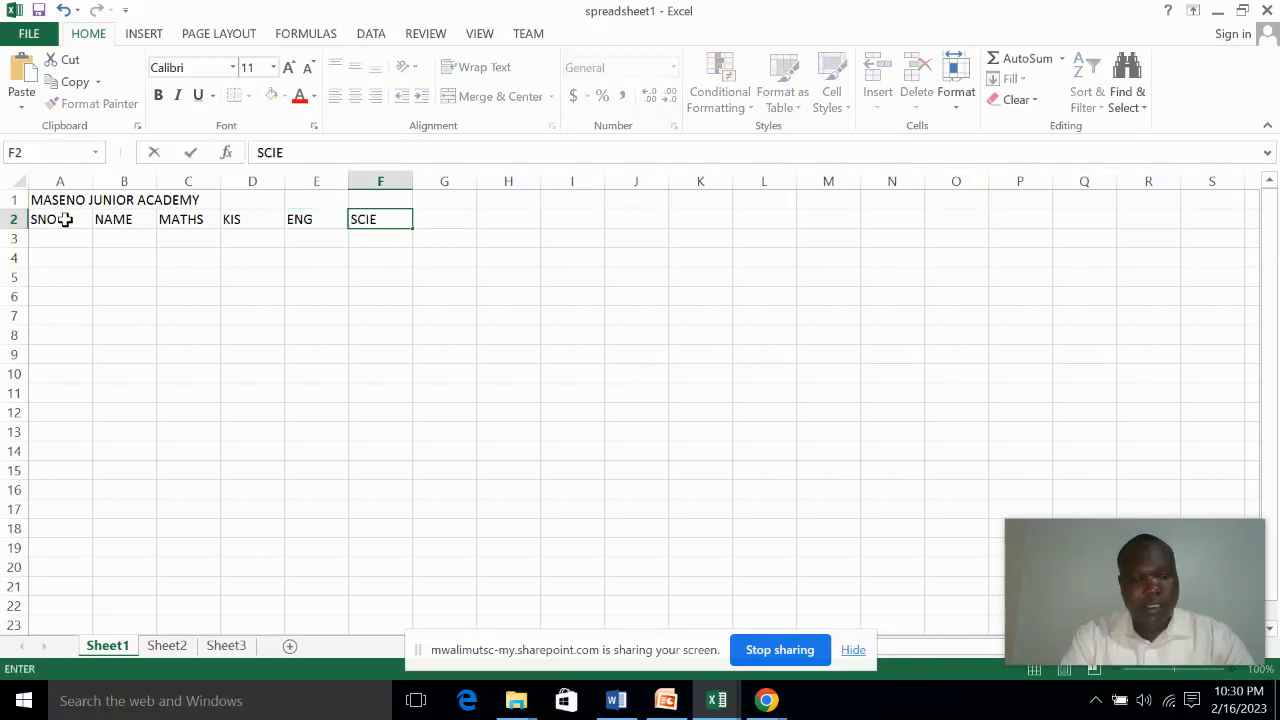
{"action": "key", "text": "Tab"}
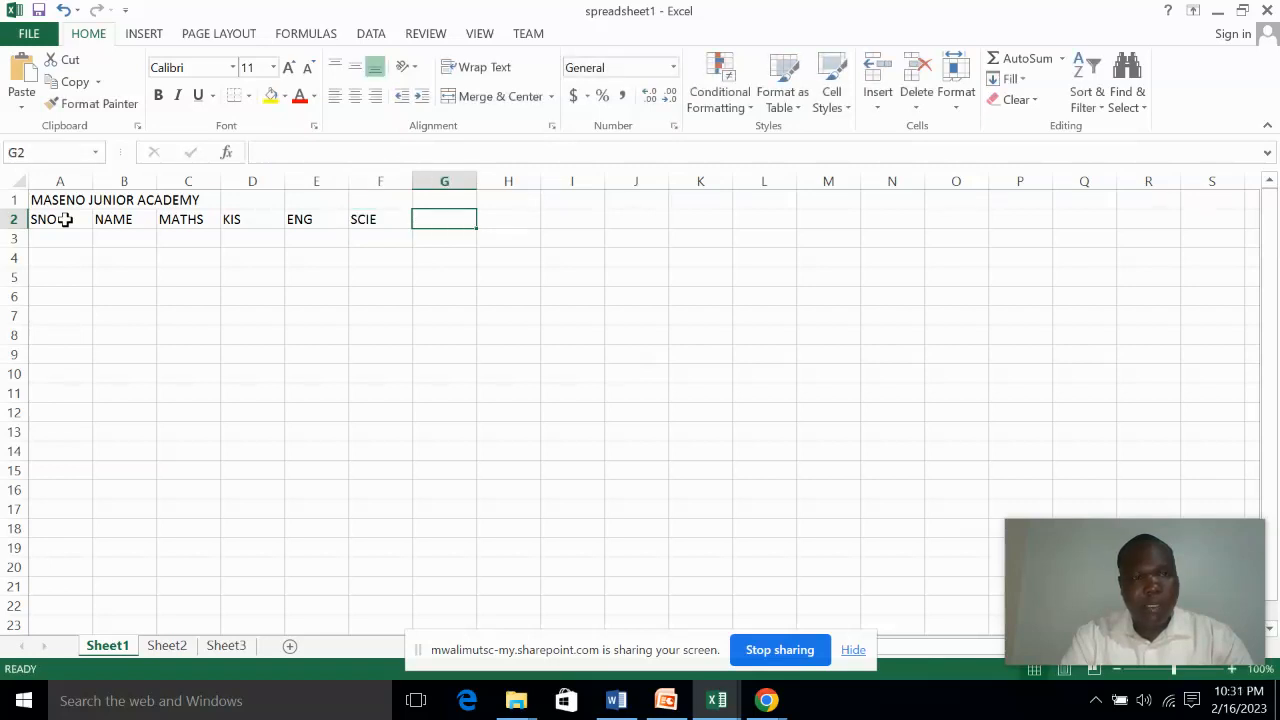
{"action": "type", "text": "SS"}
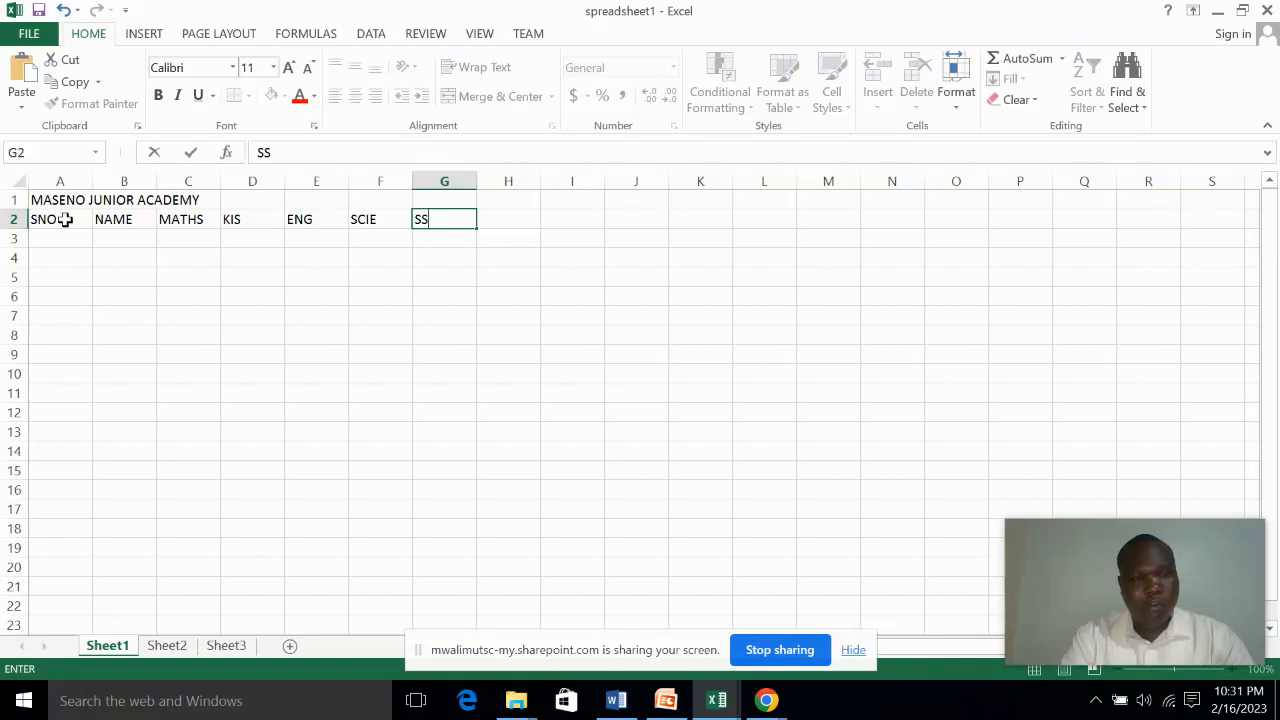
{"action": "key", "text": "Tab"}
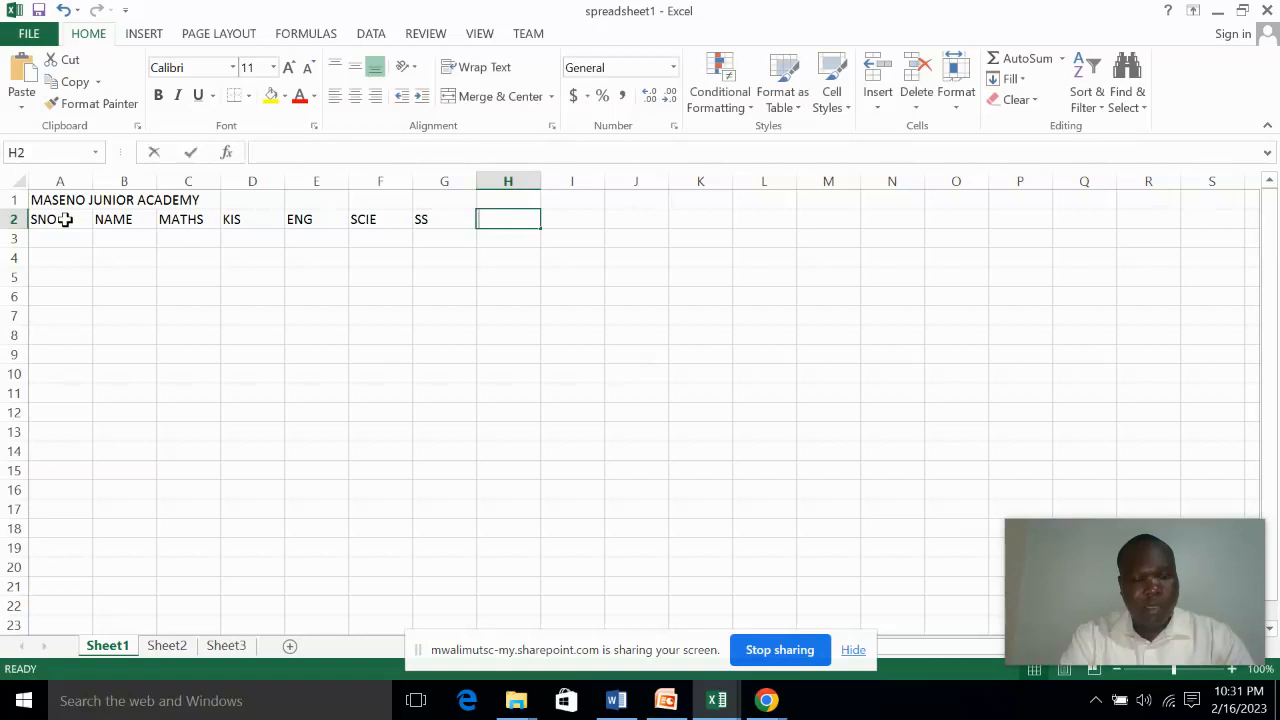
Enter the headings TOTAL in cell H2 and RANK in cell I2
{"action": "type", "text": "TOTAL"}
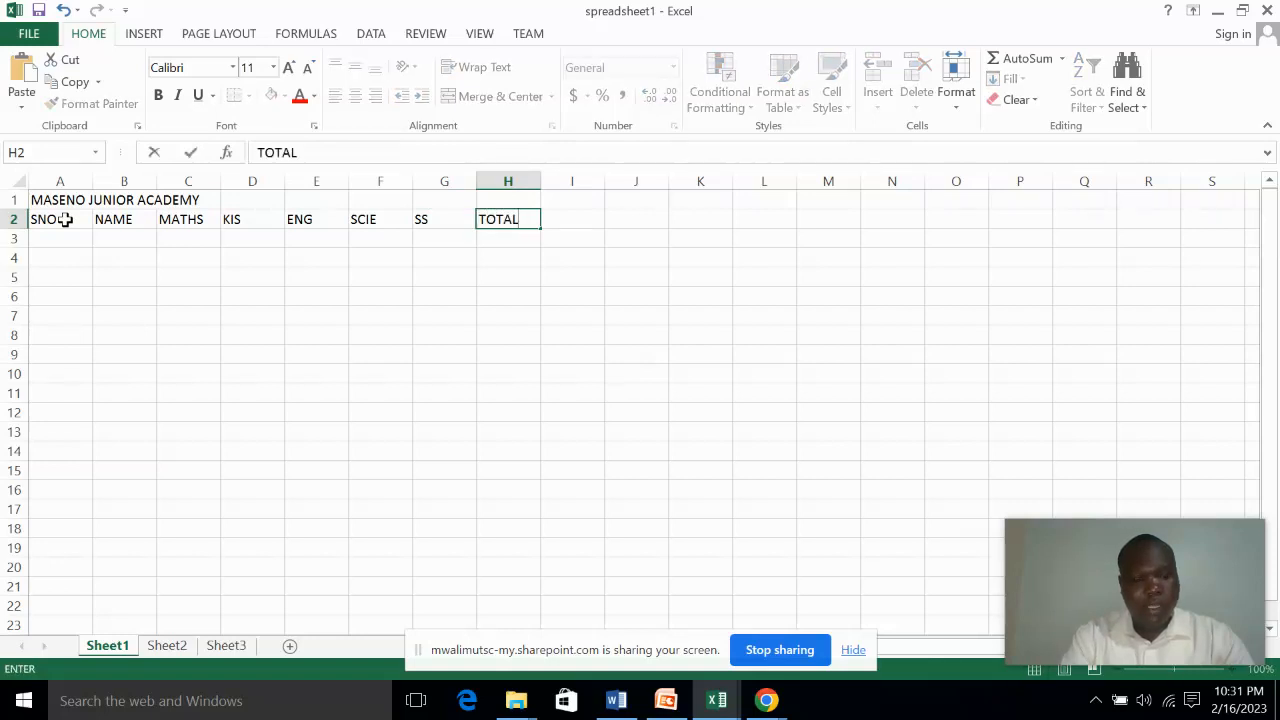
{"action": "key", "text": "Tab"}
{"action": "type", "text": "RANK"}
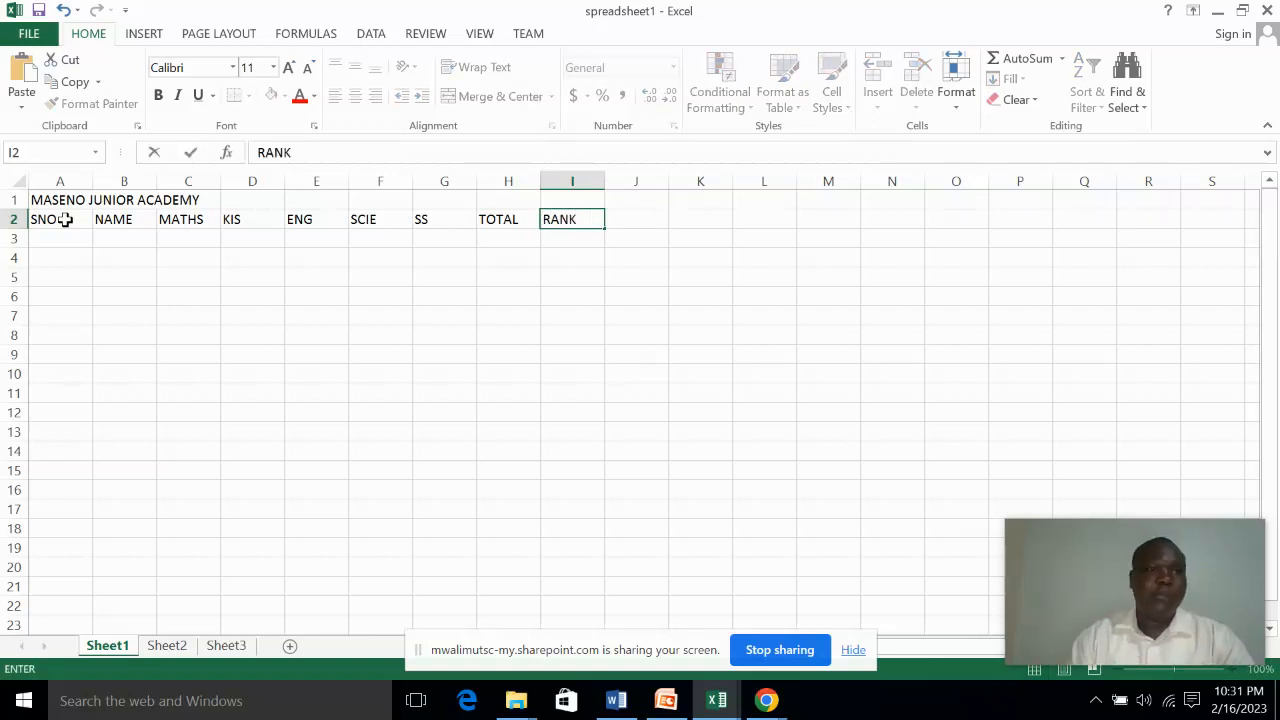
{"action": "left_click", "coordinate": [95, 303]}
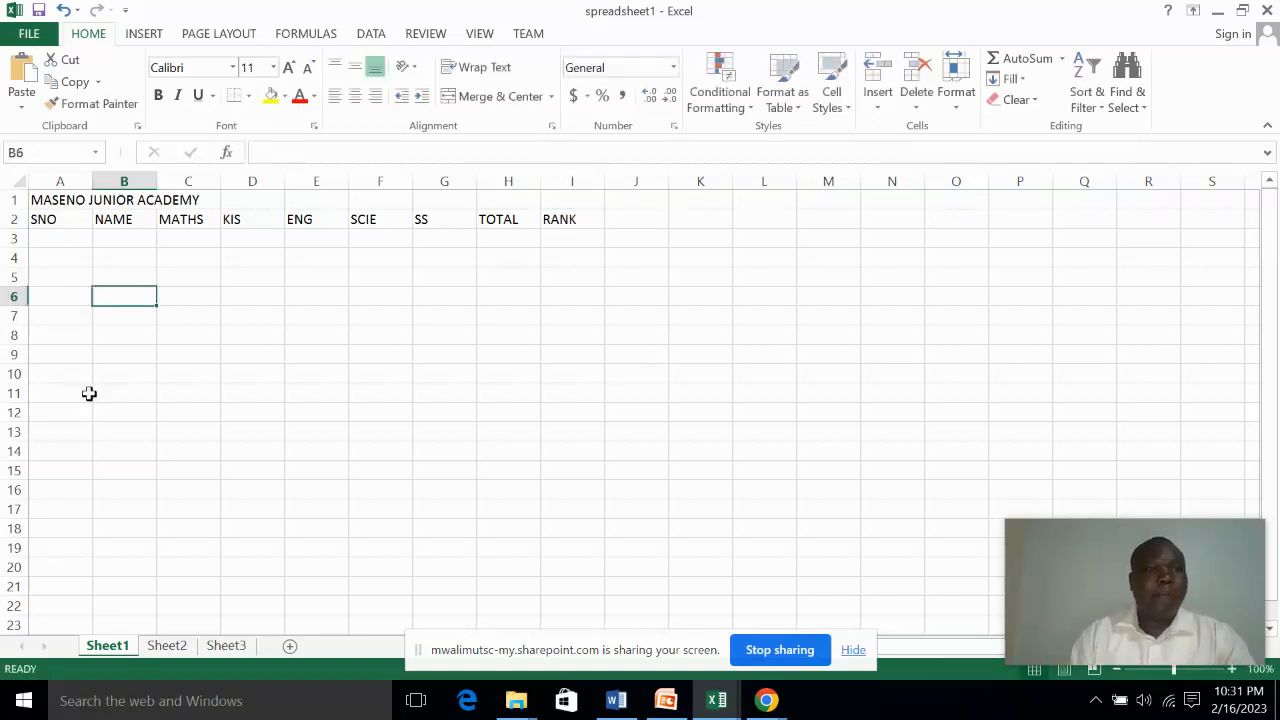
Enter serial number 1 in cell A3 and the first student's name in cell B3
{"action": "left_click", "coordinate": [60, 238]}
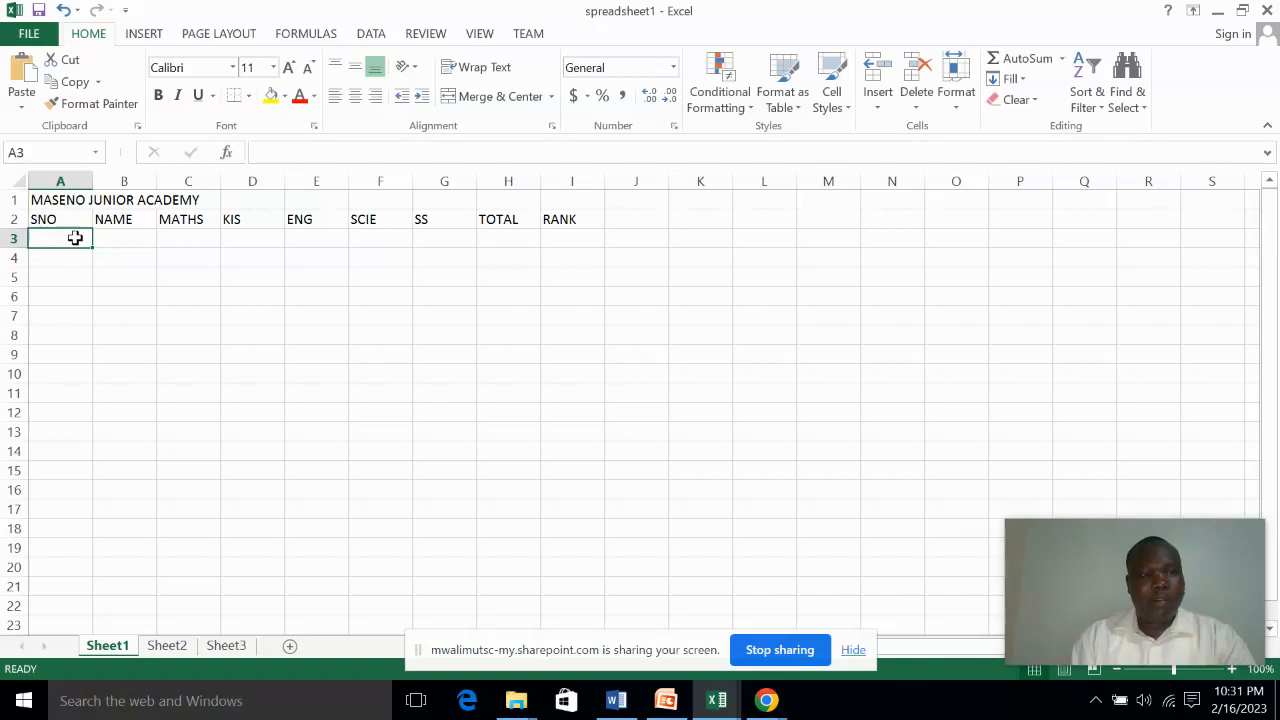
{"action": "type", "text": "1"}
{"action": "left_click", "coordinate": [111, 240]}
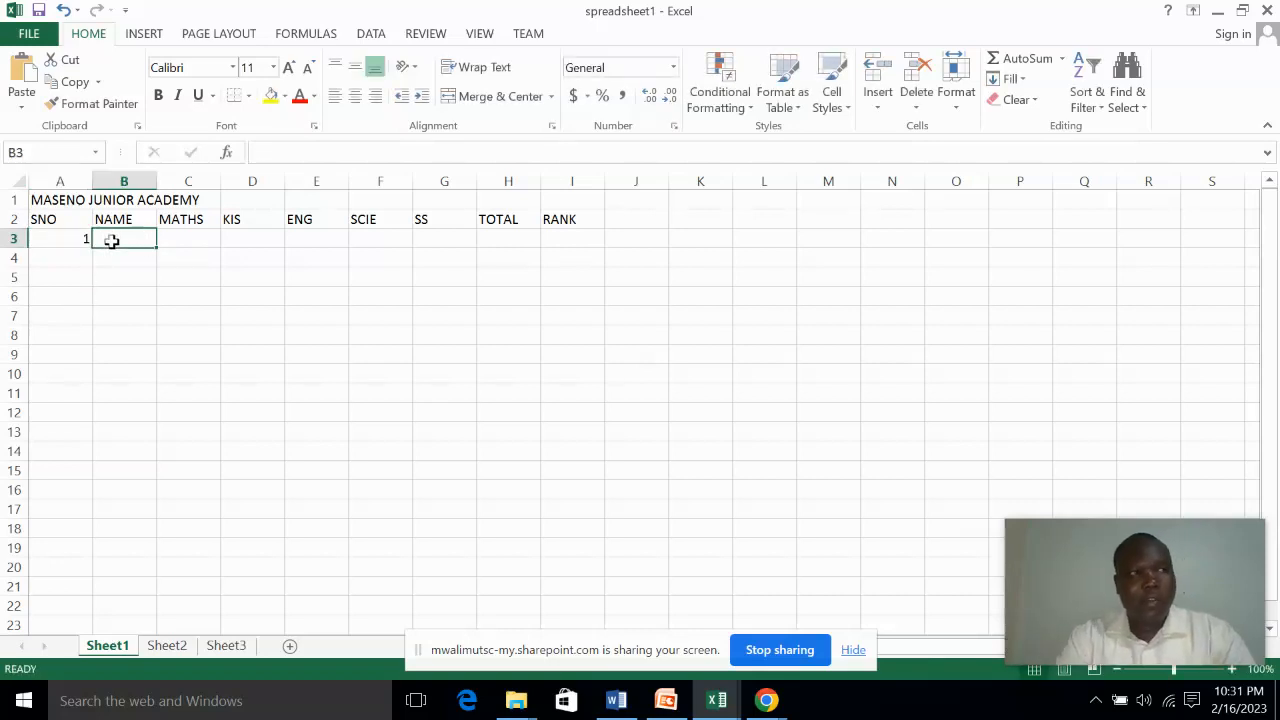
{"action": "type", "text": "KEN"}
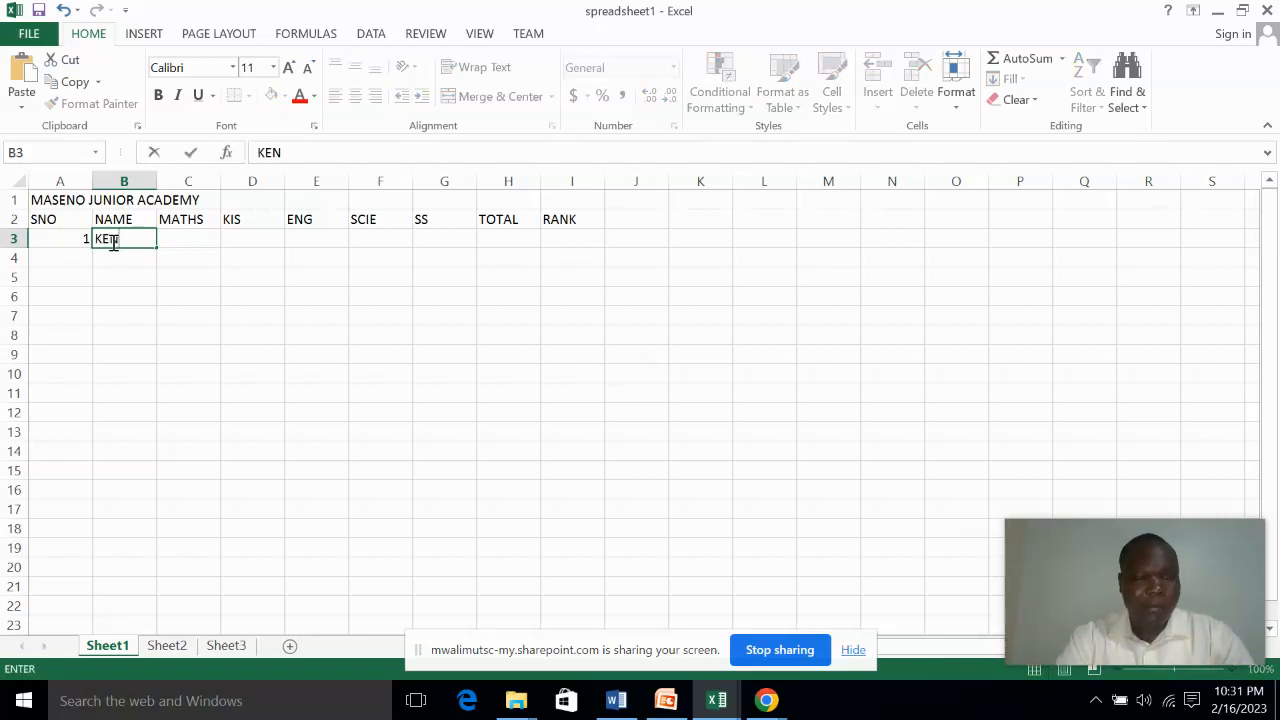
{"action": "key", "text": "Tab"}
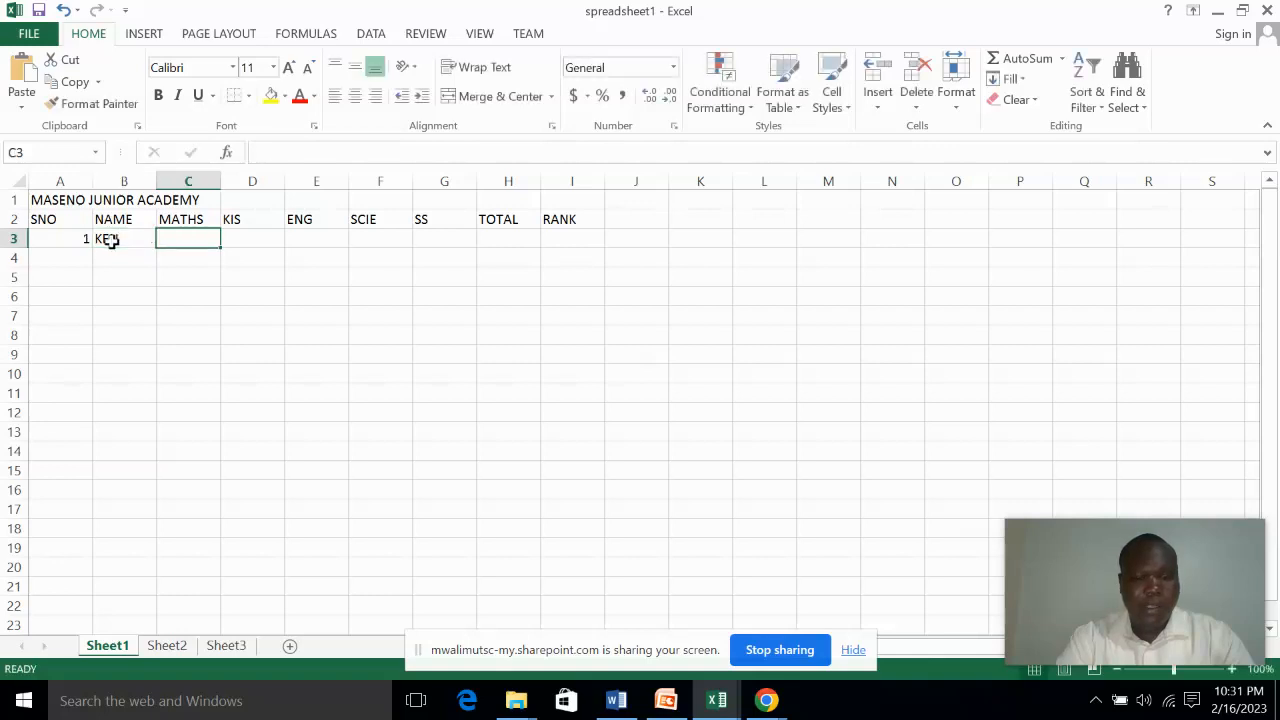
Enter the first student's marks 80, 70, 65, 87 and 90 in cells C3 to G3
{"action": "type", "text": "80"}
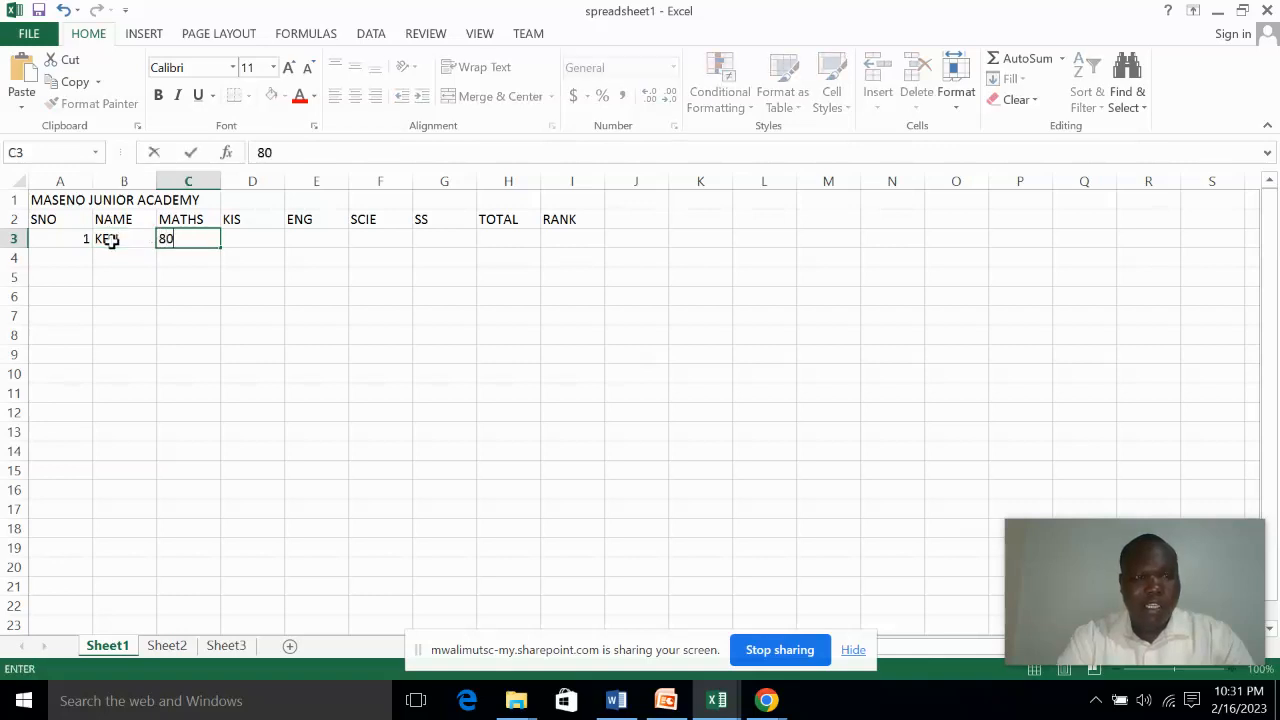
{"action": "key", "text": "Tab"}
{"action": "type", "text": "70"}
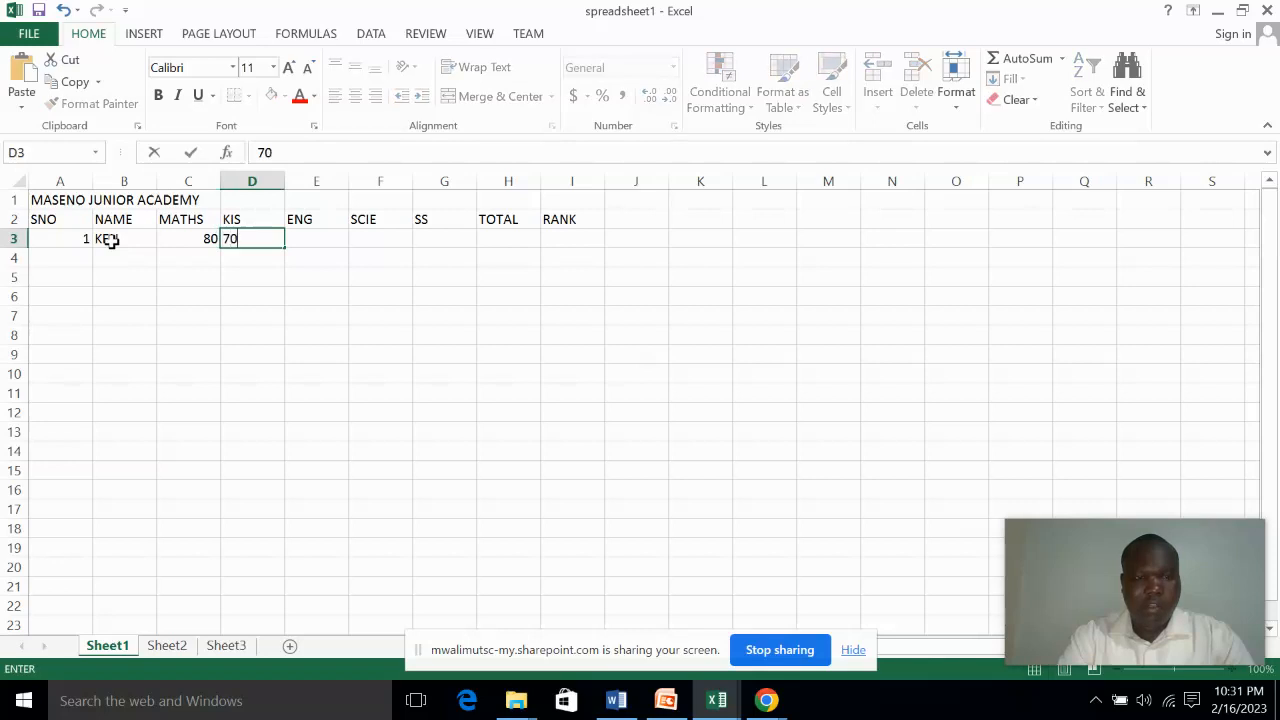
{"action": "key", "text": "Tab"}
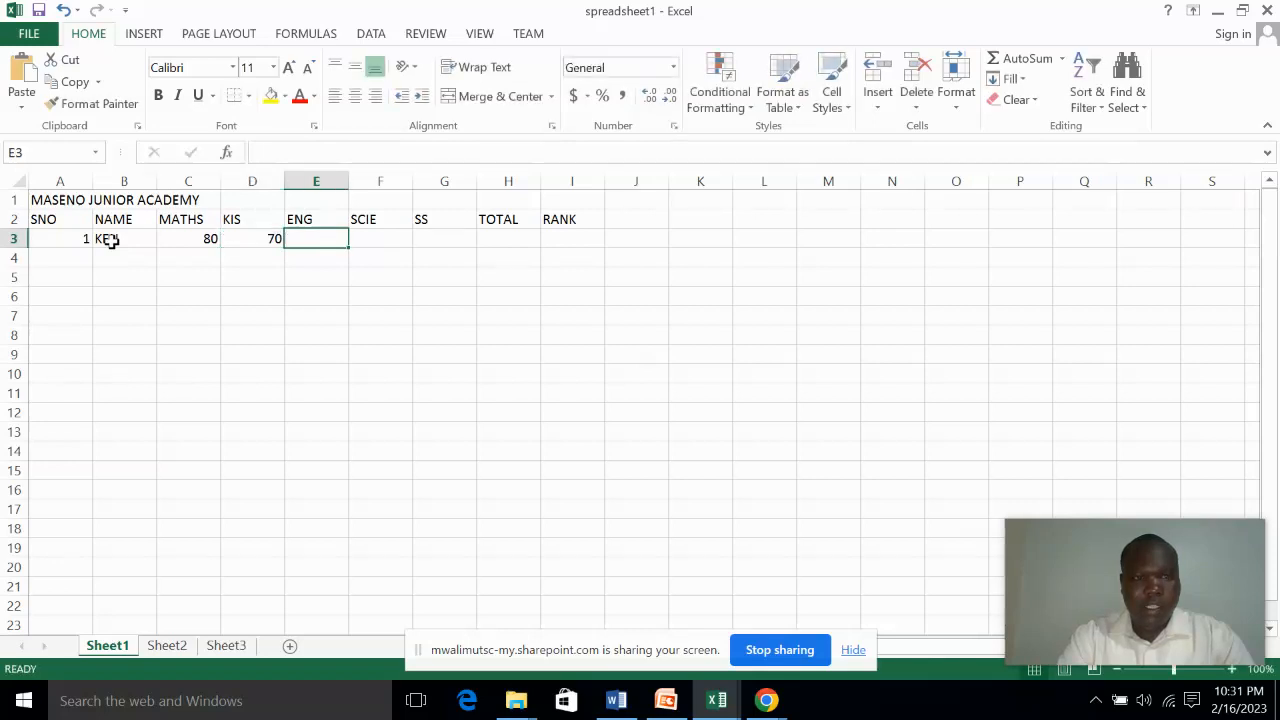
{"action": "type", "text": "6"}
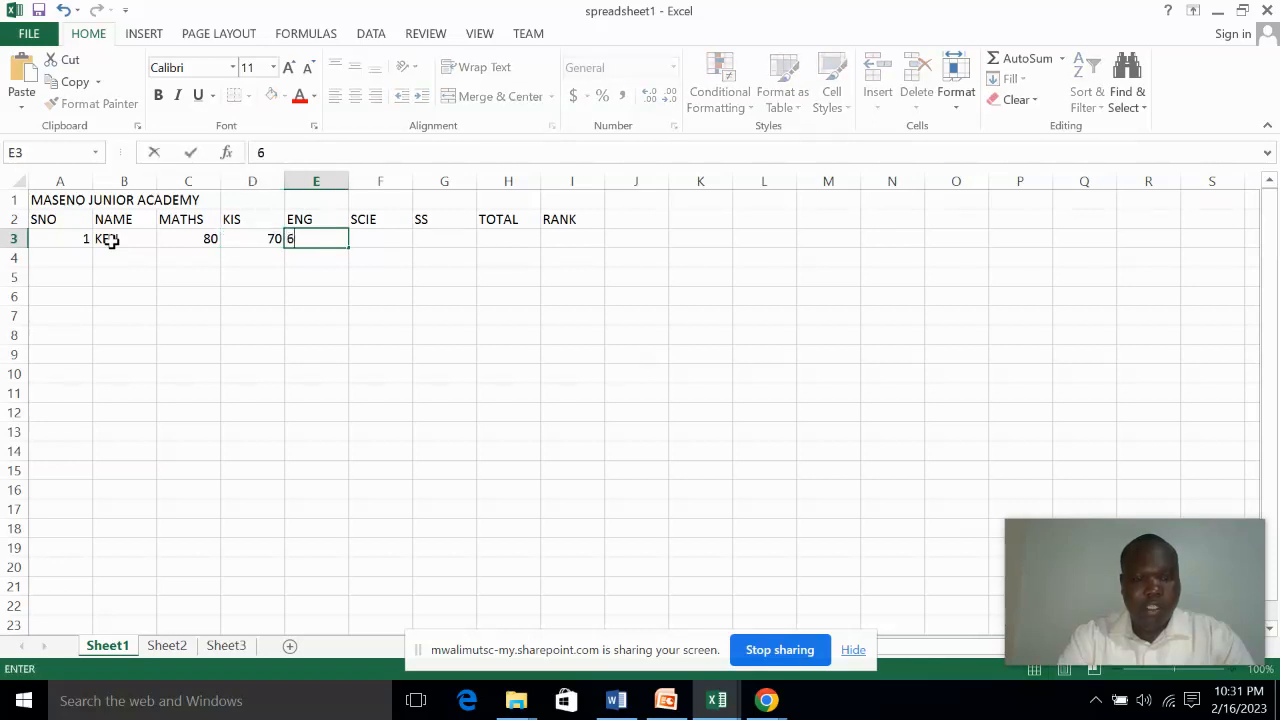
{"action": "type", "text": "5"}
{"action": "key", "text": "Tab"}
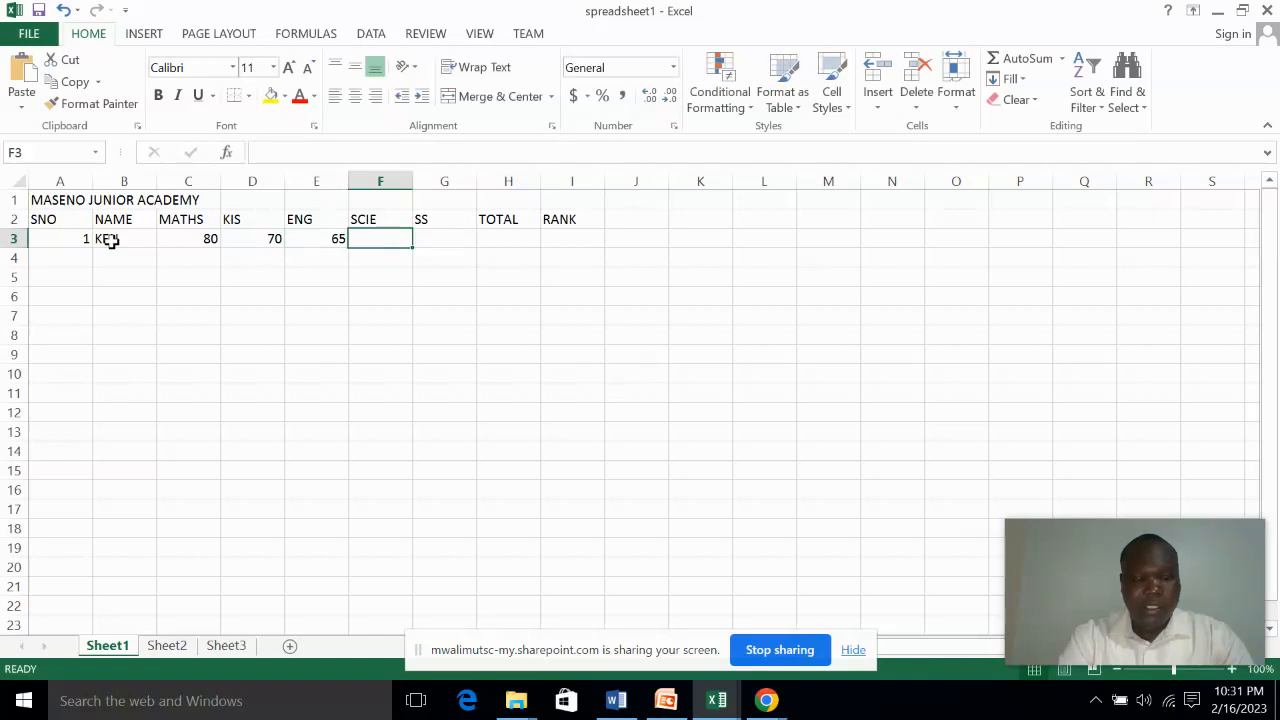
{"action": "type", "text": "87"}
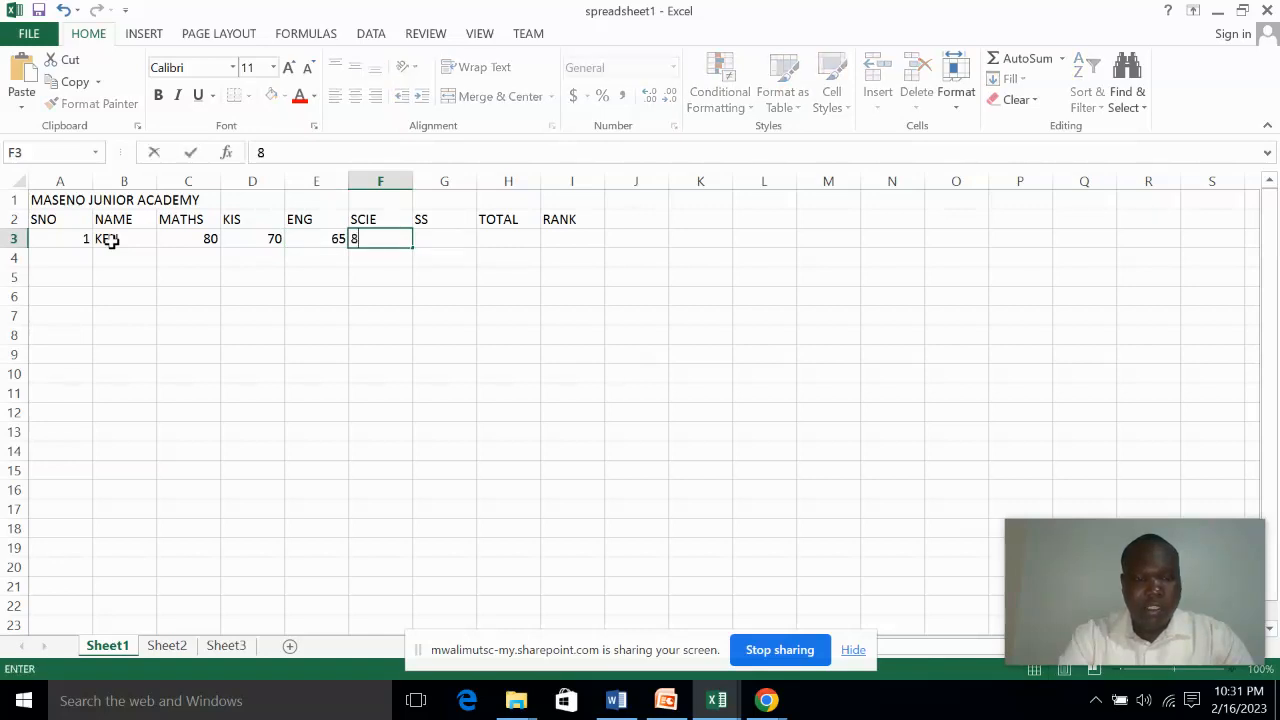
{"action": "key", "text": "Tab"}
{"action": "type", "text": "90"}
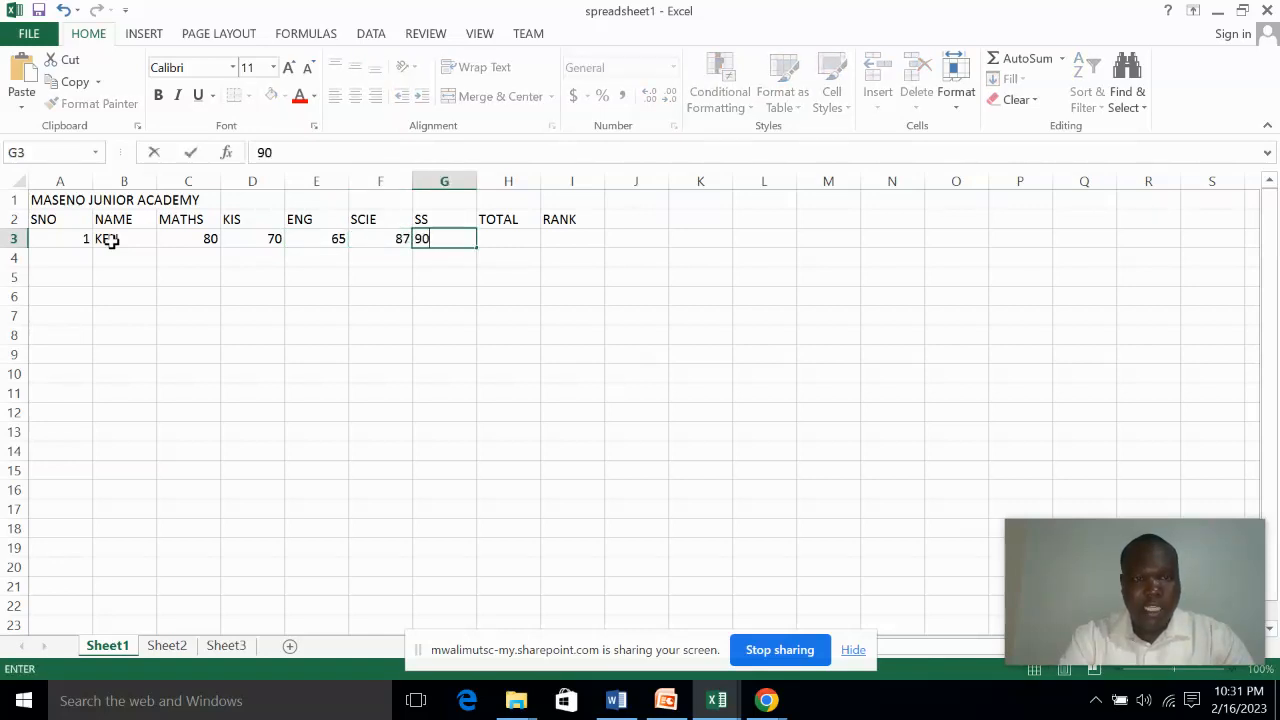
{"action": "key", "text": "Tab"}
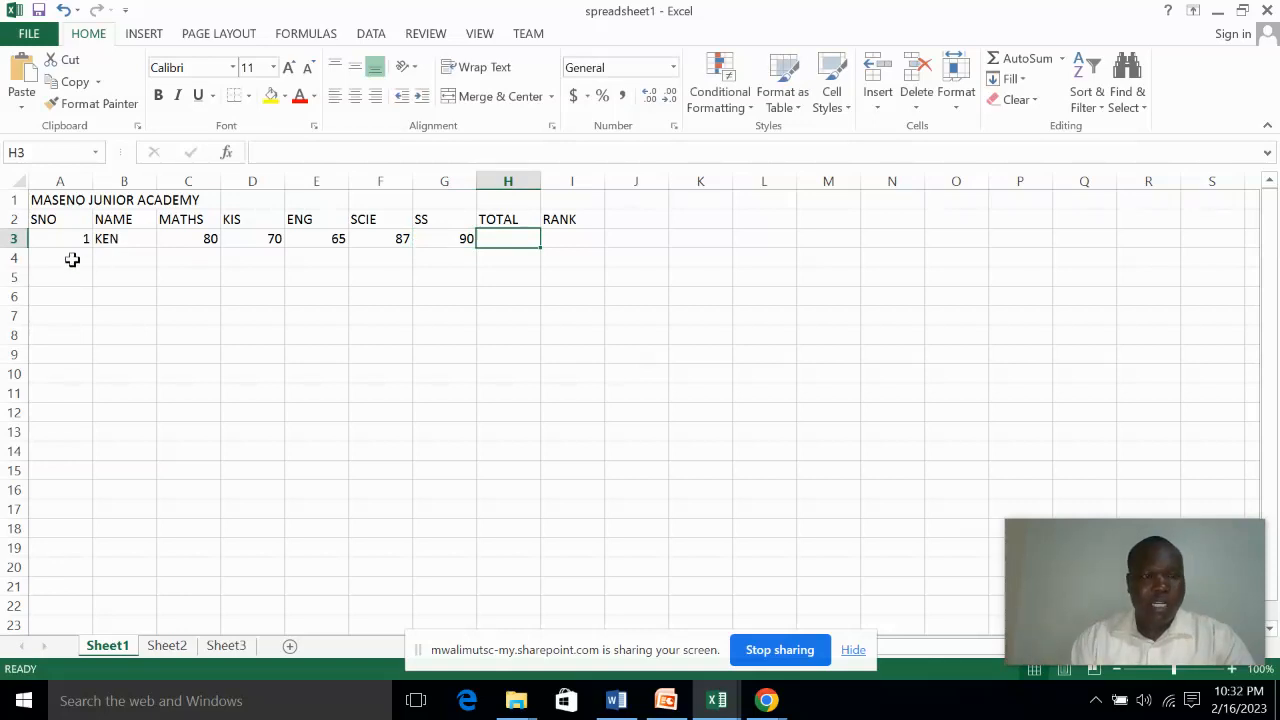
Enter the second student's name in cell B4 and the MATHS mark 76 in cell C4
{"action": "left_click", "coordinate": [112, 259]}
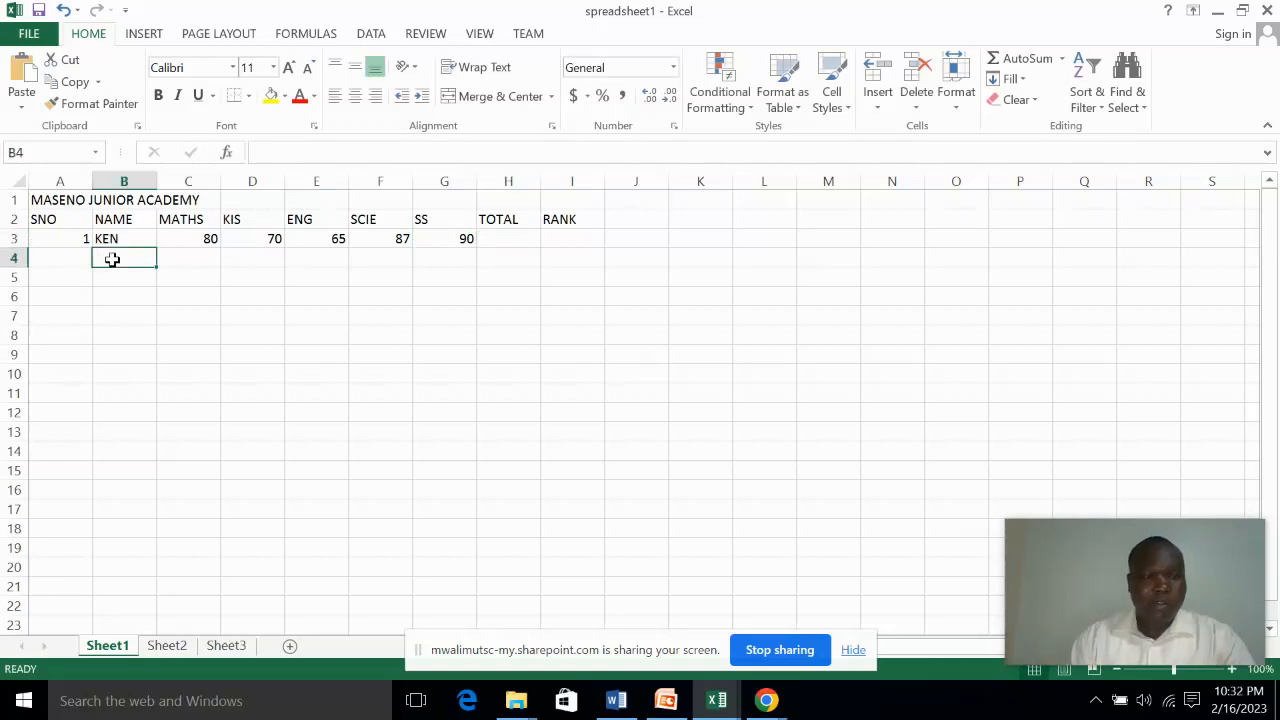
{"action": "type", "text": "FAITH"}
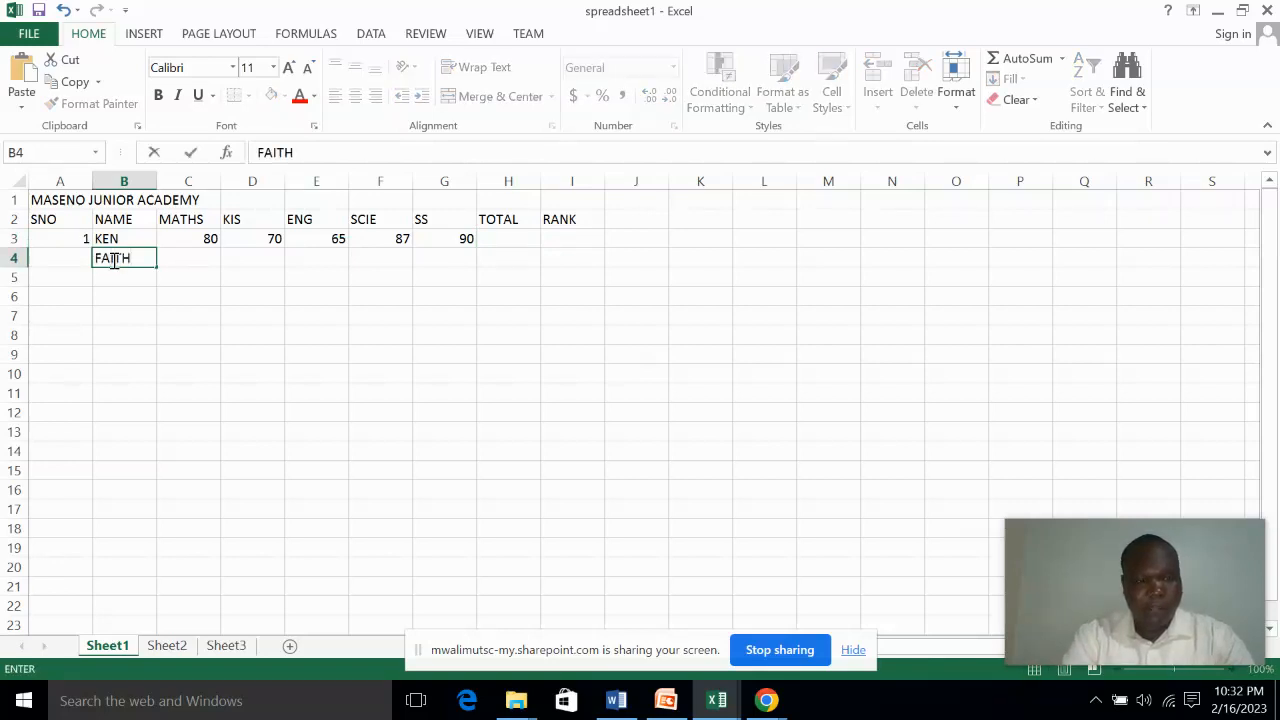
{"action": "key", "text": "Tab"}
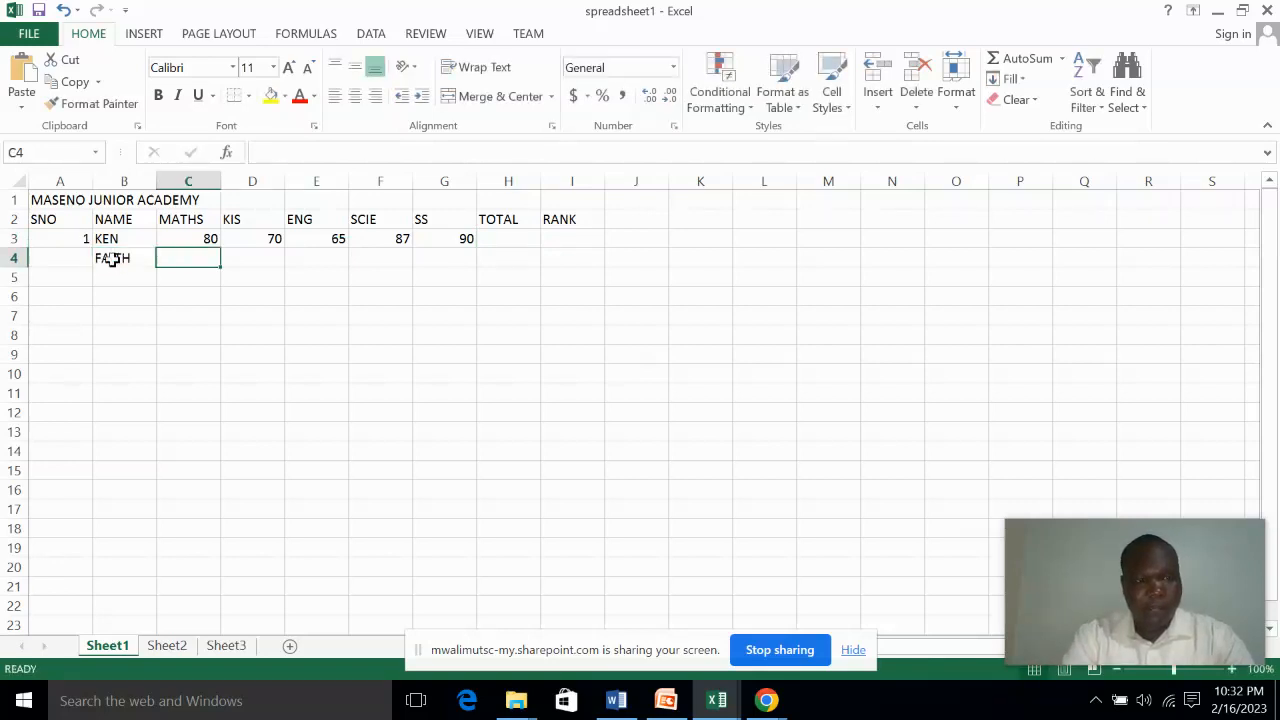
{"action": "type", "text": "76"}
{"action": "key", "text": "Tab"}
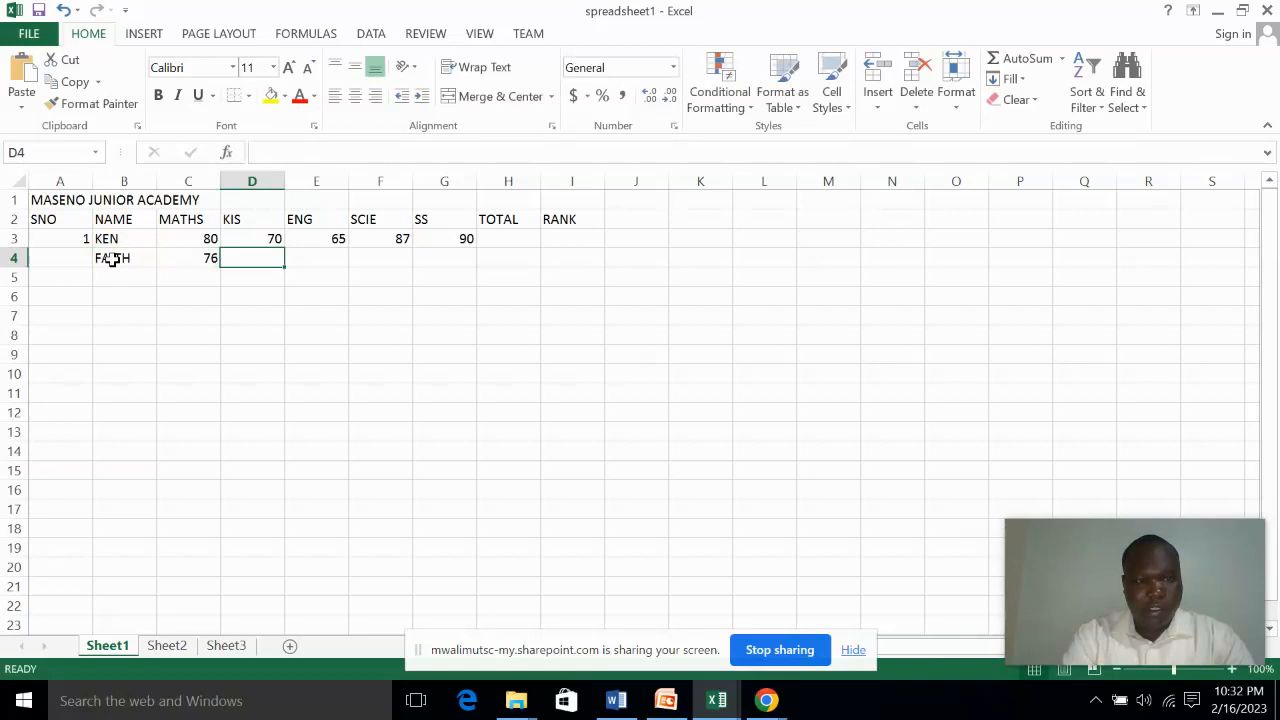
Enter the second student's remaining marks 89, 65, 45 and 87 in cells D4 to G4
{"action": "type", "text": "89"}
{"action": "key", "text": "Tab"}
{"action": "type", "text": "65"}
{"action": "key", "text": "Tab"}
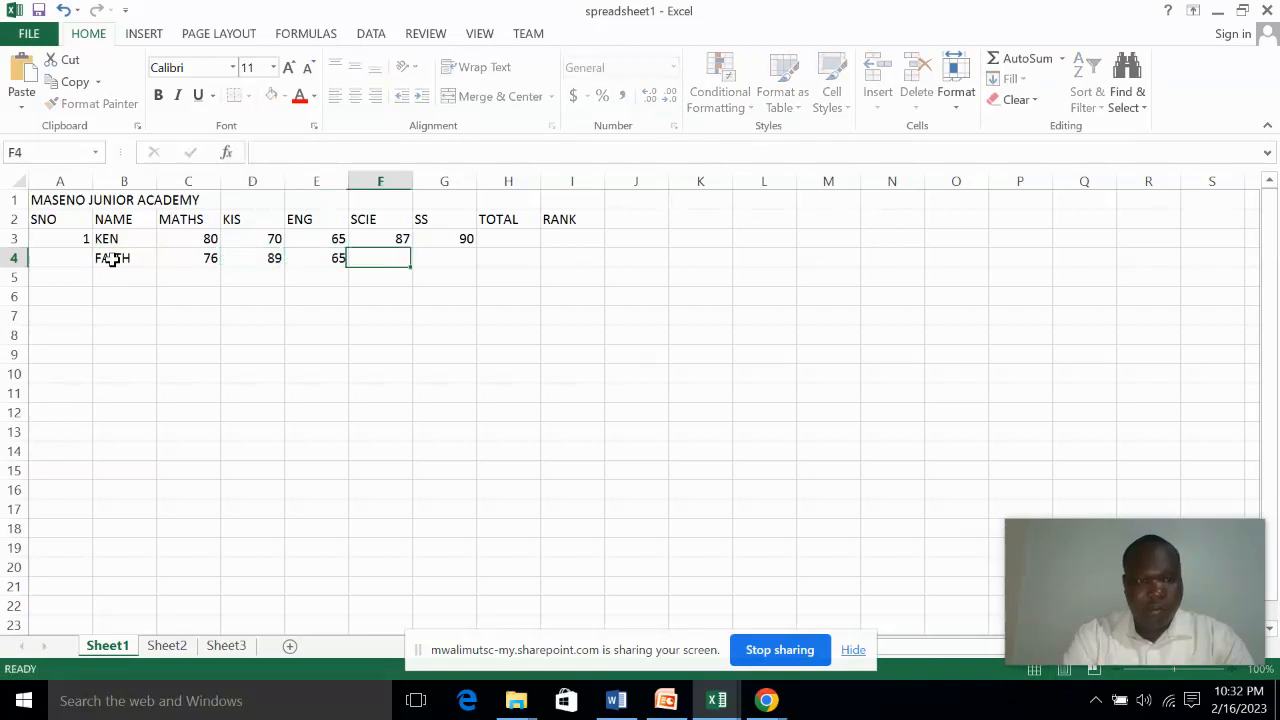
{"action": "type", "text": "45"}
{"action": "key", "text": "Tab"}
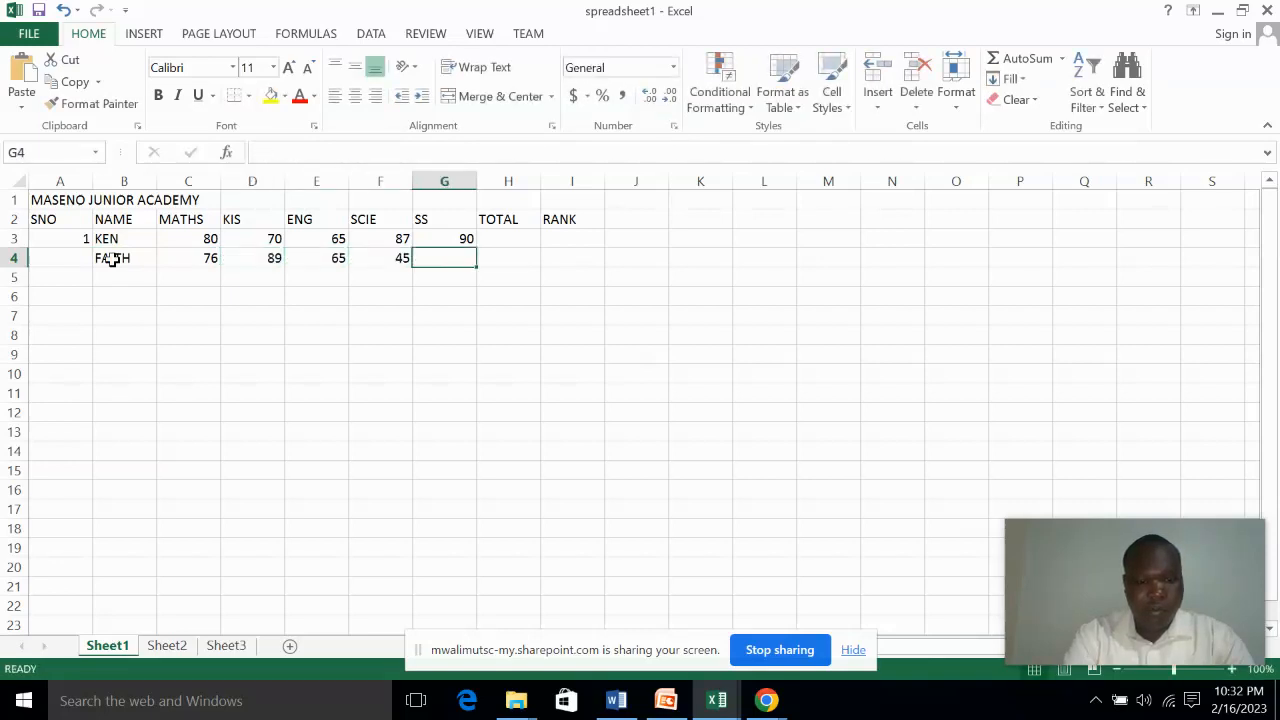
{"action": "type", "text": "87"}
{"action": "key", "text": "Tab"}
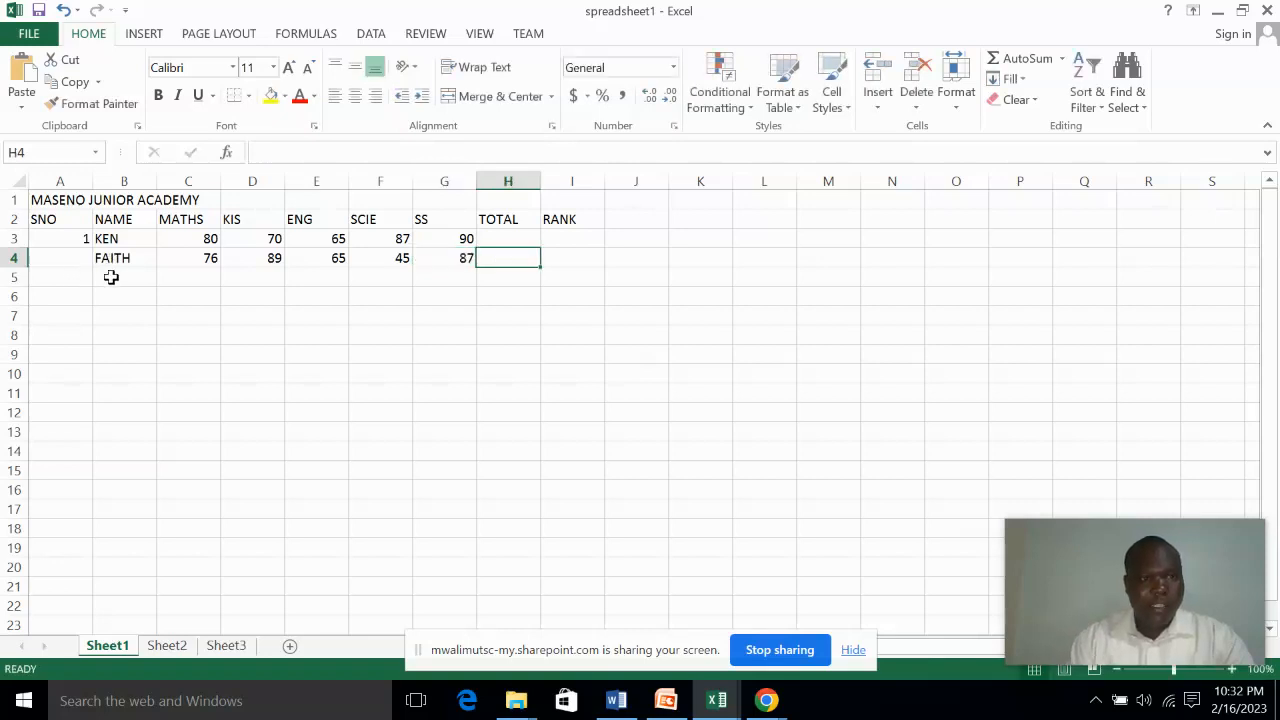
Enter the third student's name in cell B5 and the MATHS mark 56 in cell C5
{"action": "left_click", "coordinate": [117, 278]}
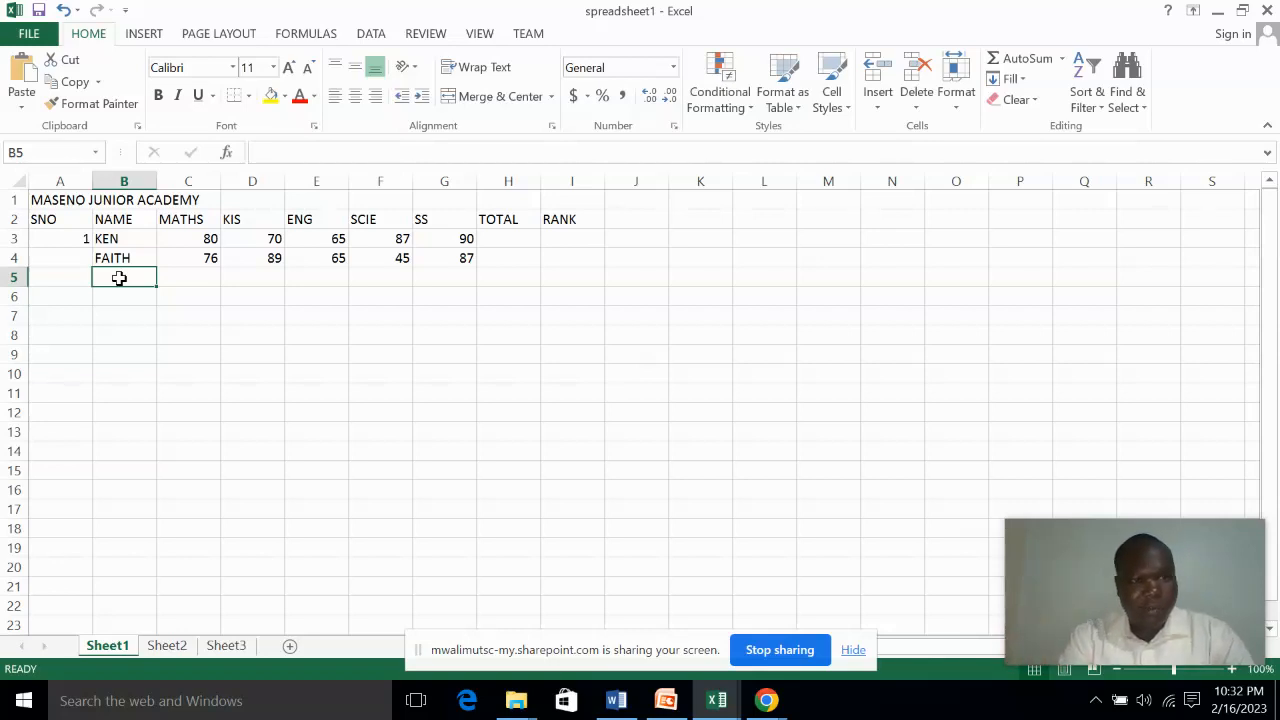
{"action": "type", "text": "MARTIN"}
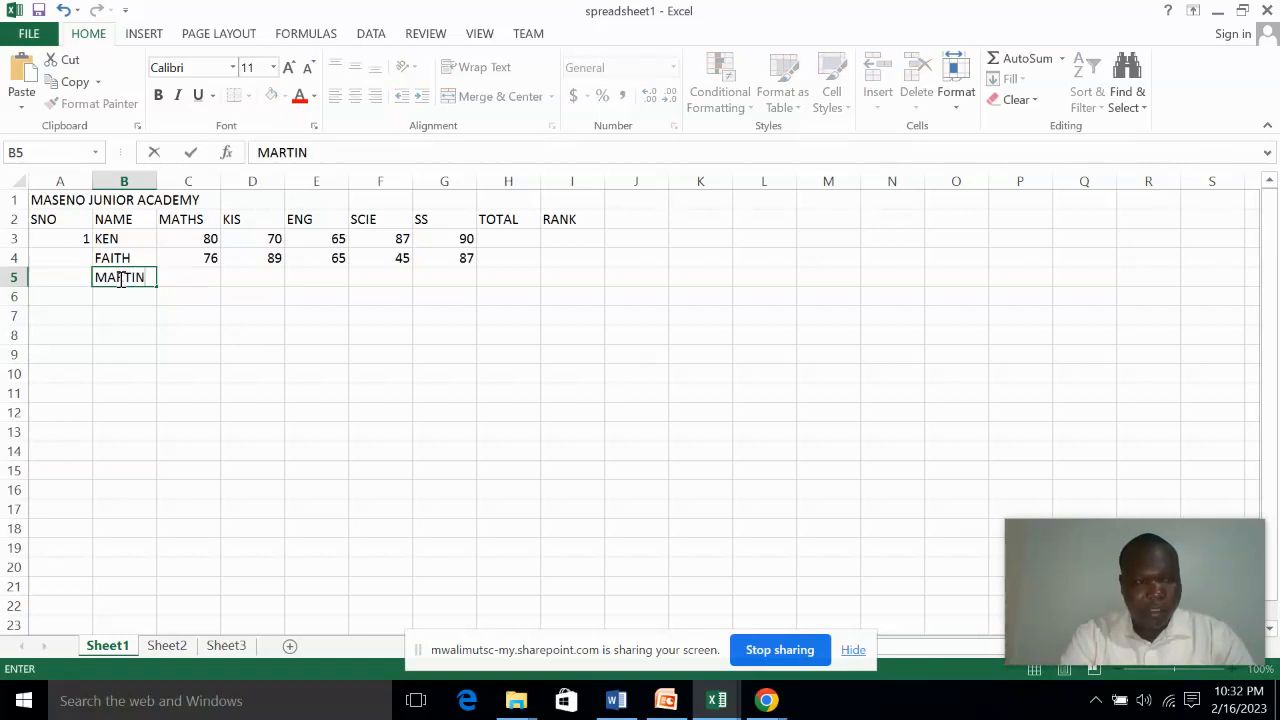
{"action": "key", "text": "Tab"}
{"action": "type", "text": "56"}
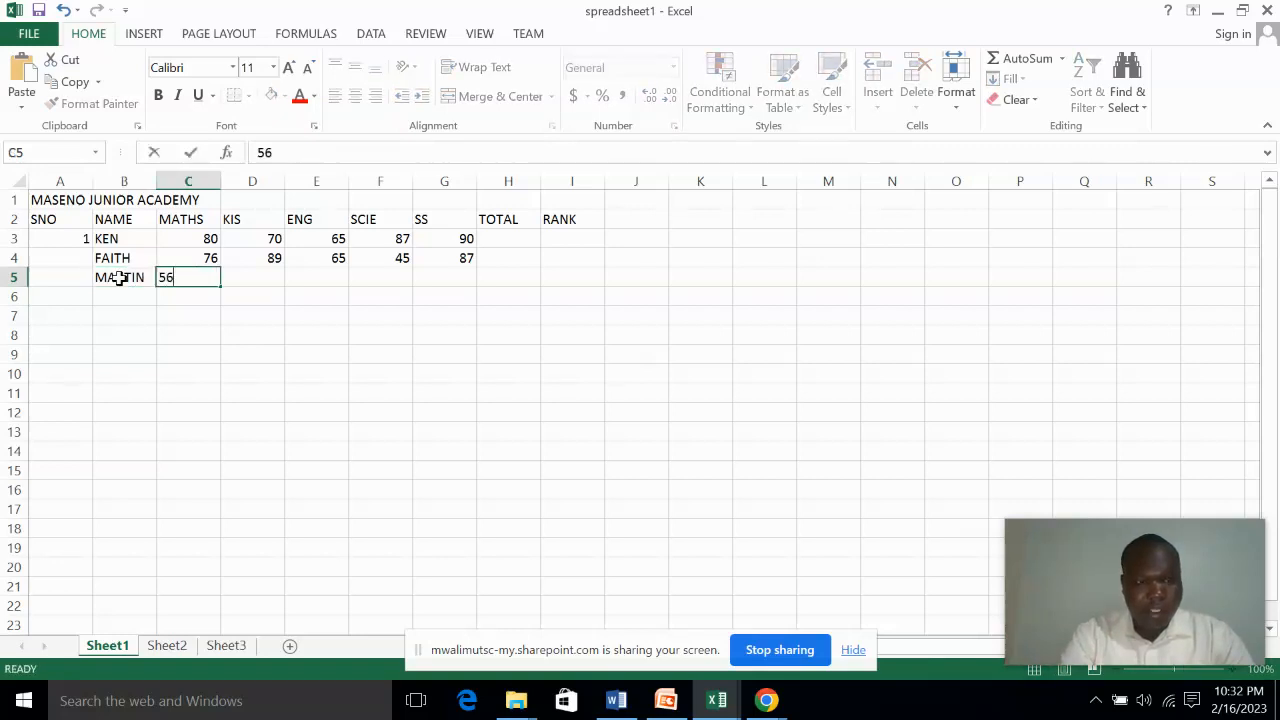
{"action": "key", "text": "Tab"}
Enter the third student's remaining marks 76, 44, 78 and 89 in cells D5 to G5
{"action": "type", "text": "76"}
{"action": "key", "text": "Tab"}
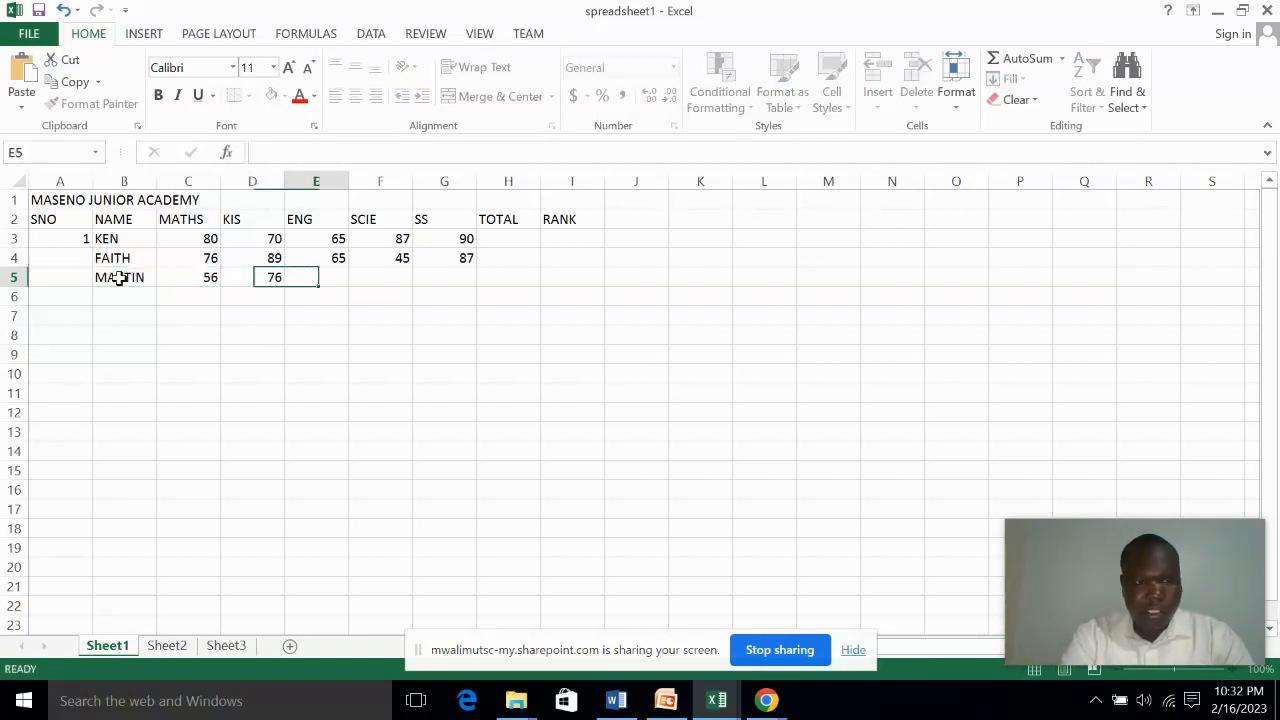
{"action": "type", "text": "44"}
{"action": "key", "text": "Tab"}
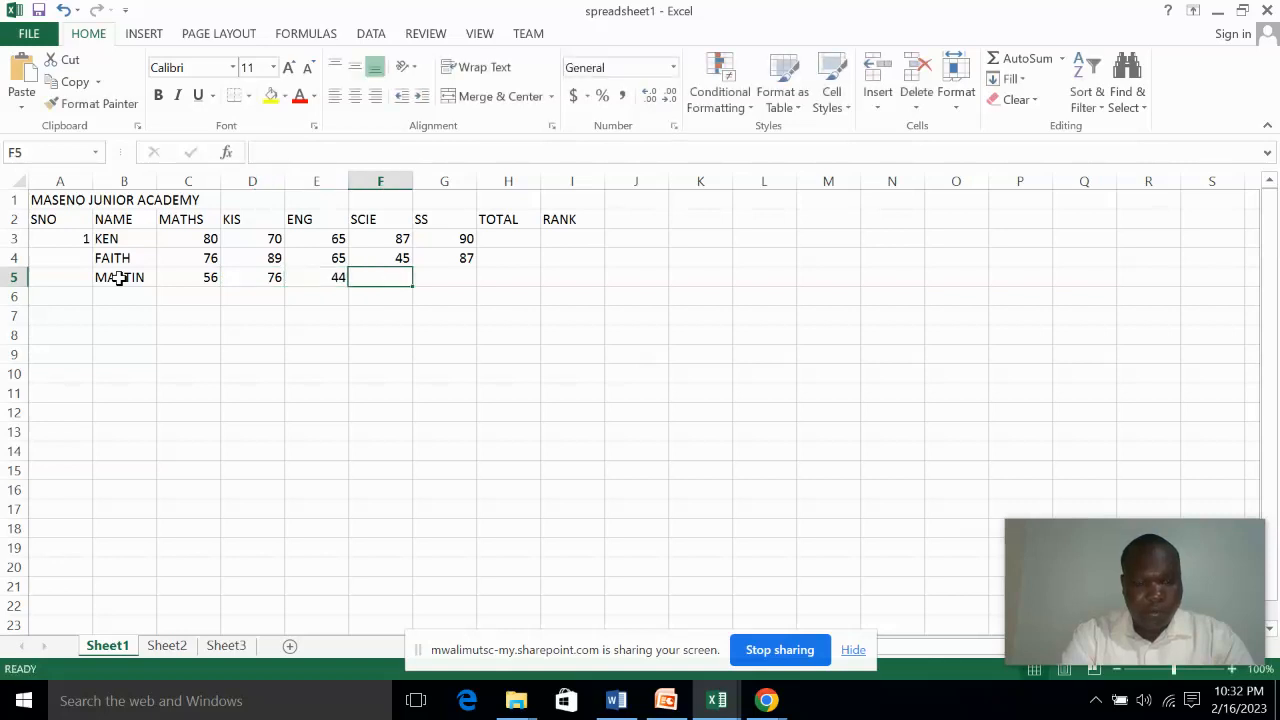
{"action": "type", "text": "78"}
{"action": "key", "text": "Tab"}
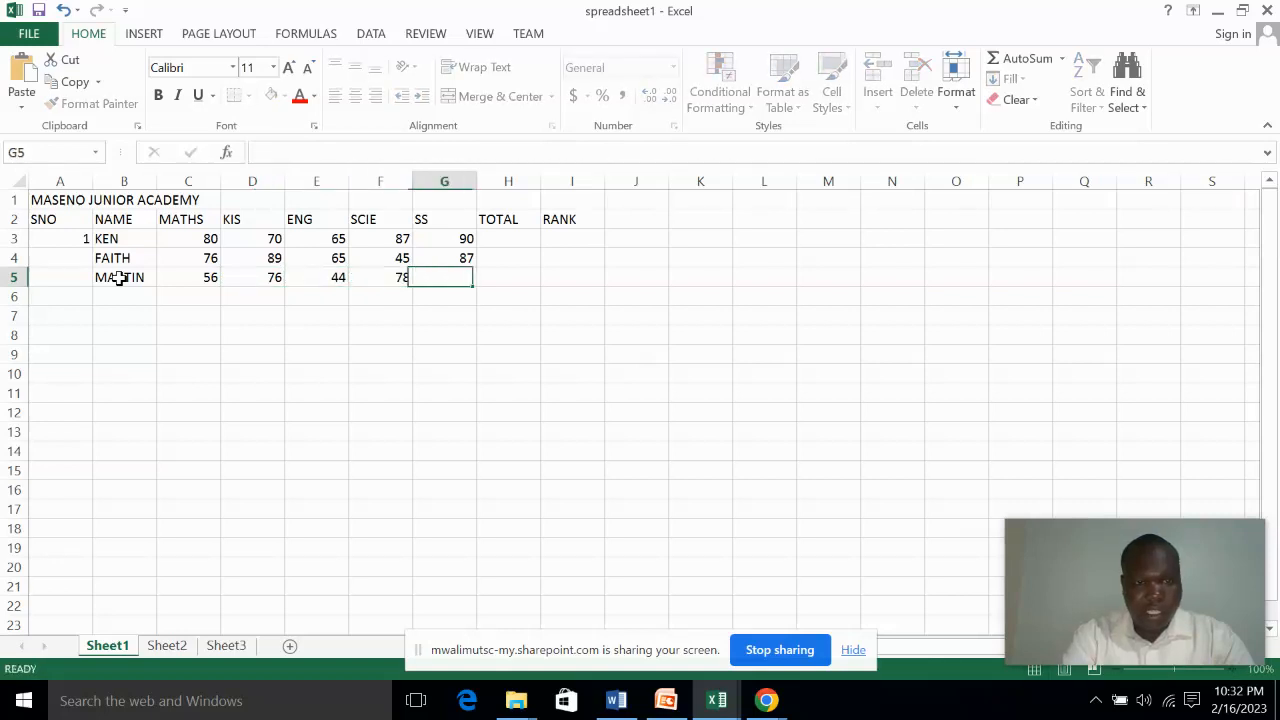
{"action": "type", "text": "89"}
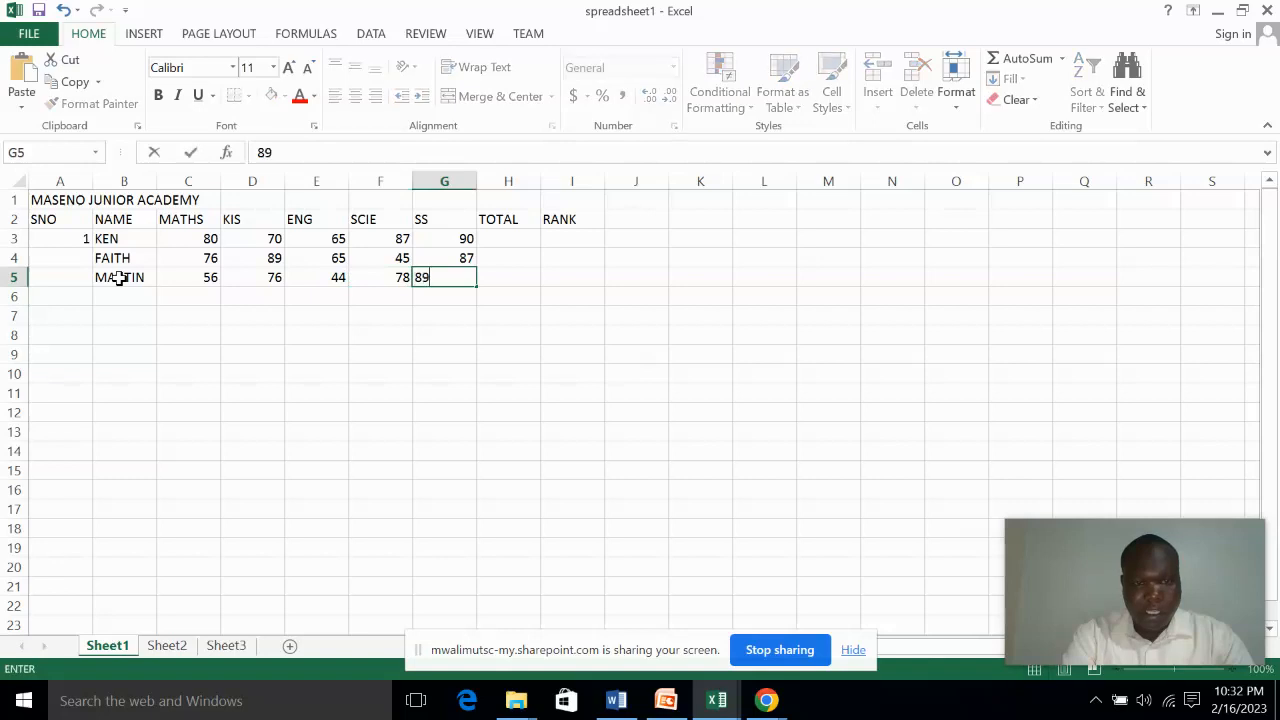
{"action": "key", "text": "Tab"}
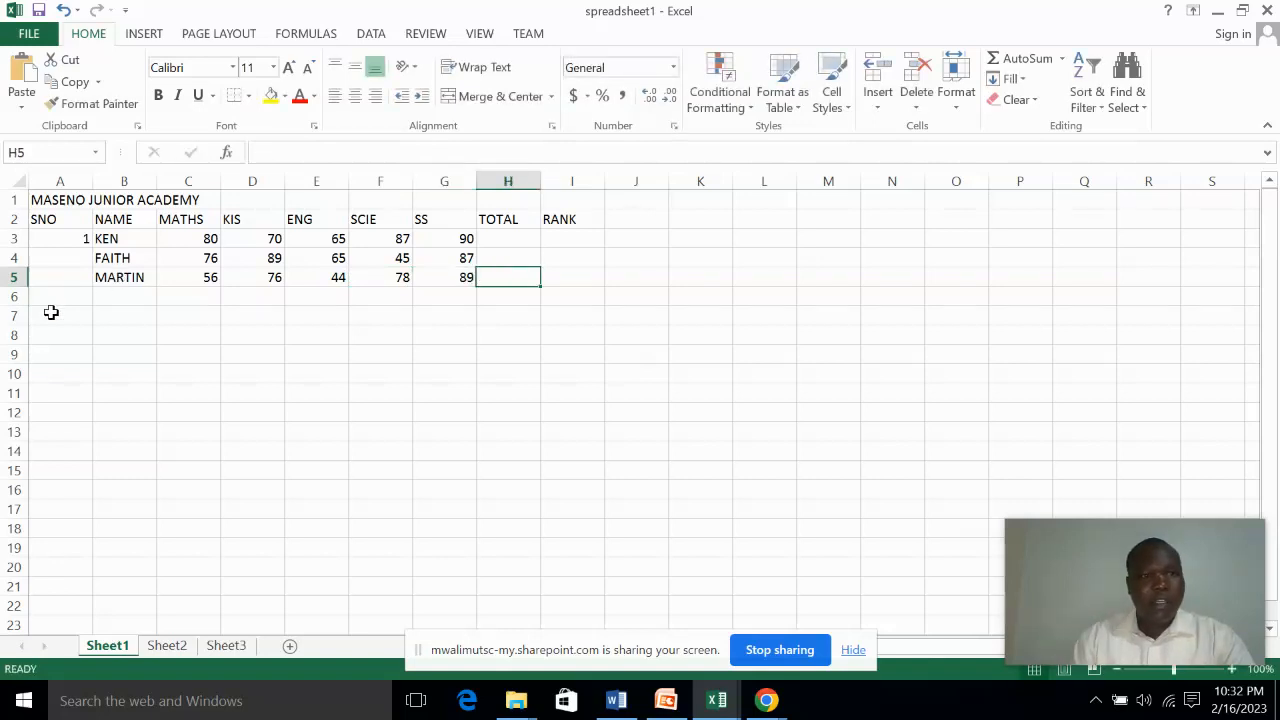
Enter the fourth student's name in cell B6 and the MATHS mark 67 in cell C6
{"action": "left_click", "coordinate": [107, 298]}
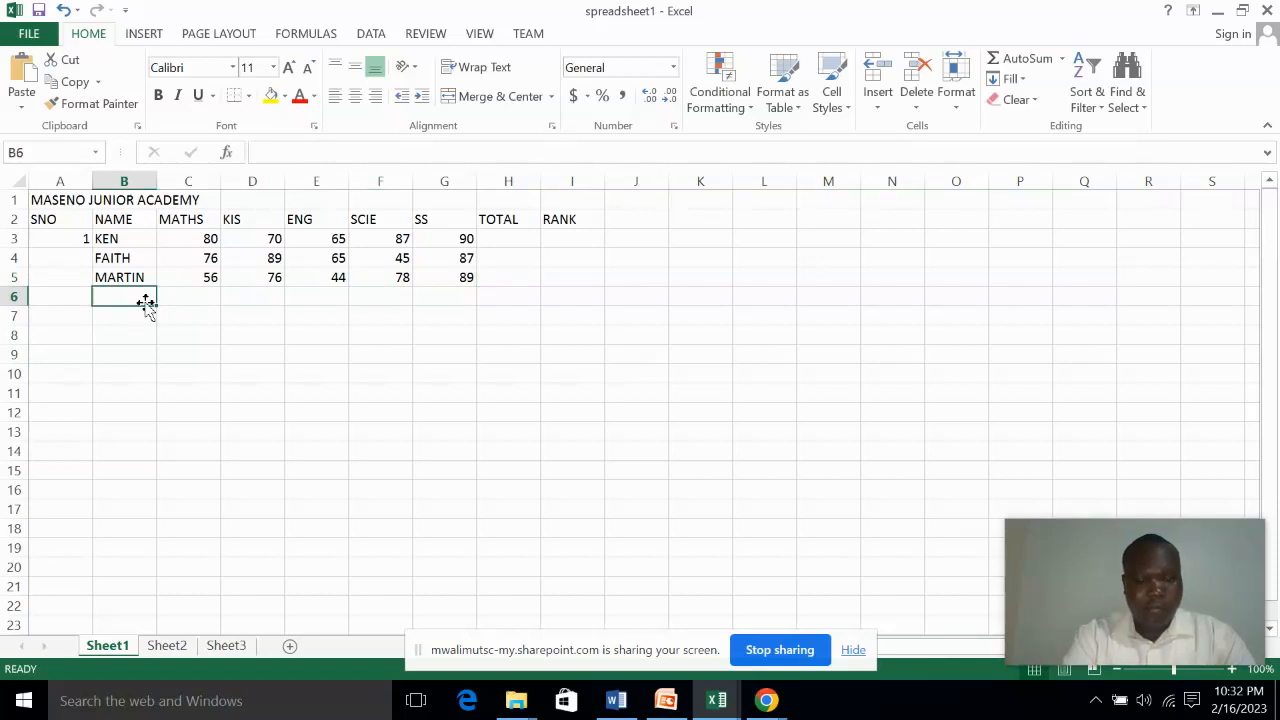
{"action": "type", "text": "MARION"}
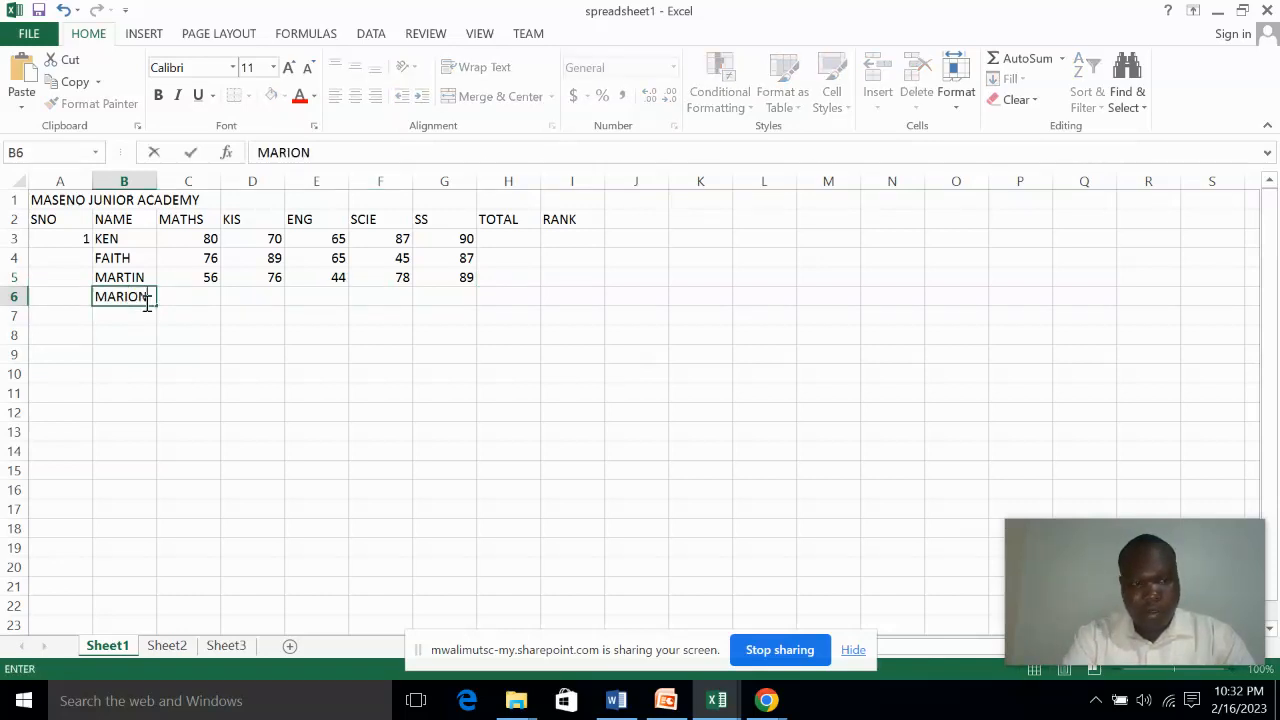
{"action": "key", "text": "Tab"}
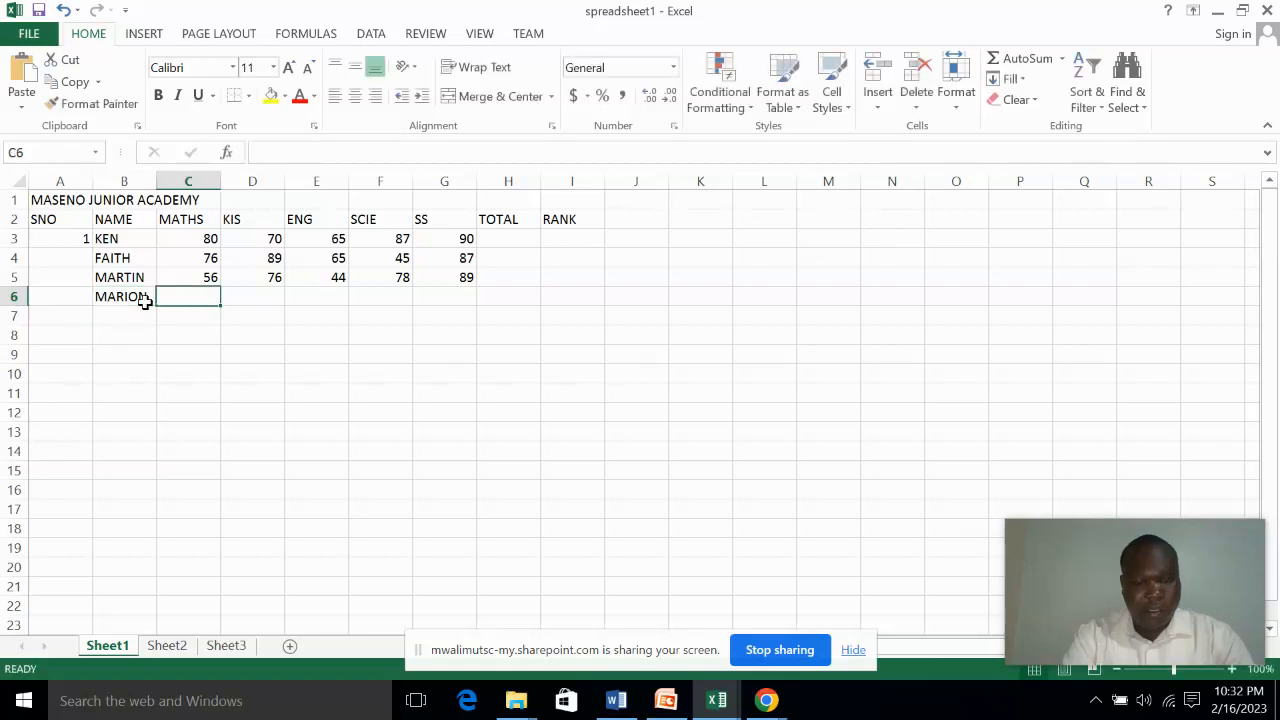
{"action": "type", "text": "67"}
{"action": "key", "text": "Tab"}
Enter the fourth student's remaining marks 89, 56, 55 and 80 in cells D6 to G6
{"action": "type", "text": "8"}
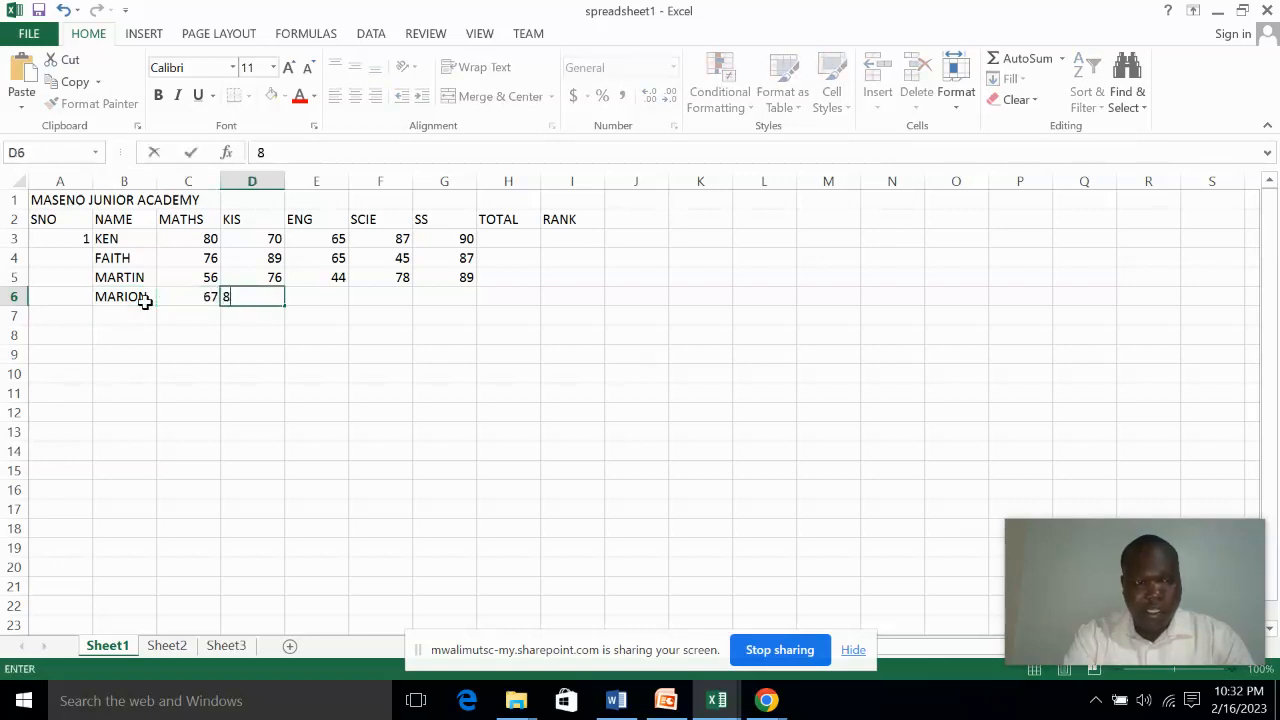
{"action": "type", "text": "9"}
{"action": "key", "text": "Tab"}
{"action": "type", "text": "56"}
{"action": "key", "text": "Tab"}
{"action": "type", "text": "55"}
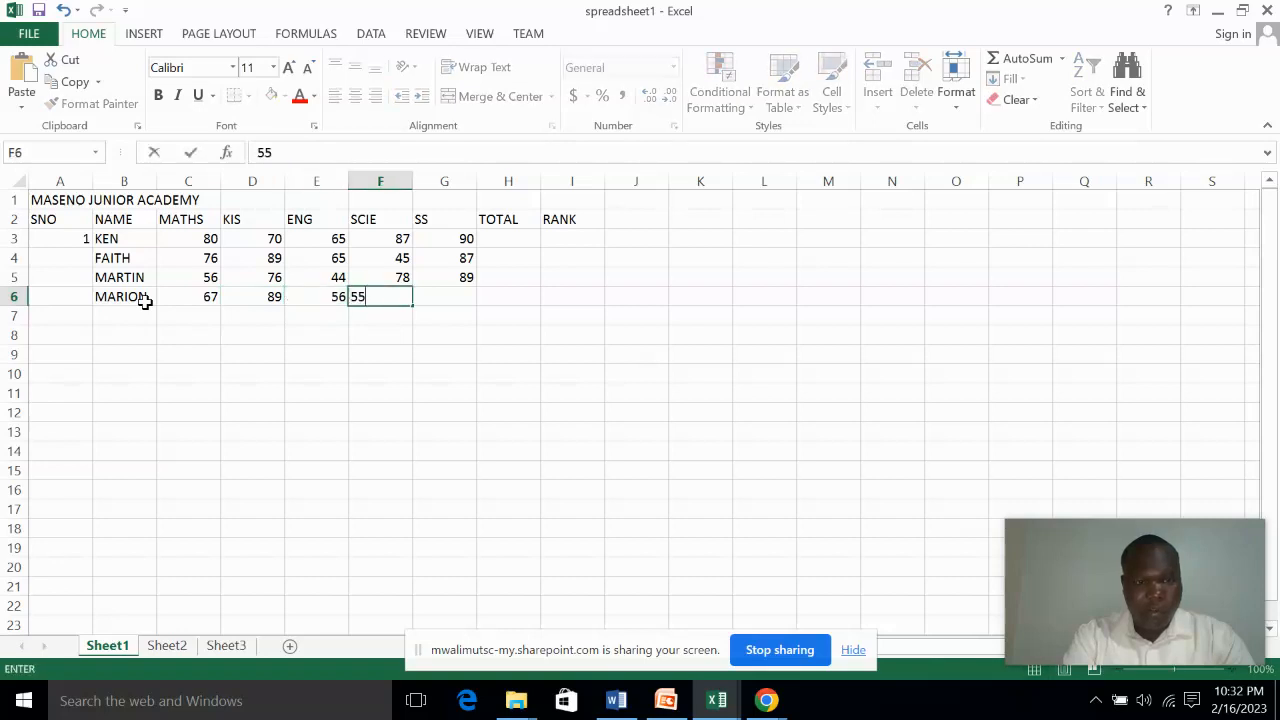
{"action": "key", "text": "Tab"}
{"action": "type", "text": "80"}
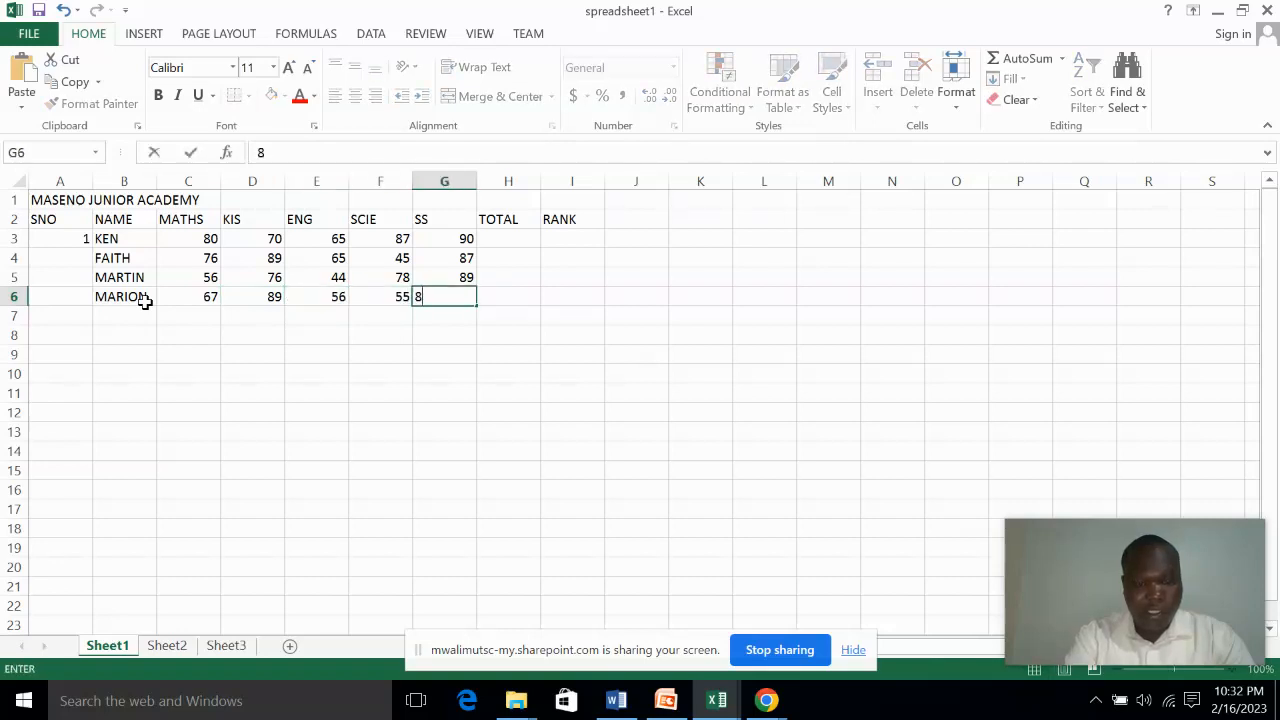
{"action": "key", "text": "Tab"}
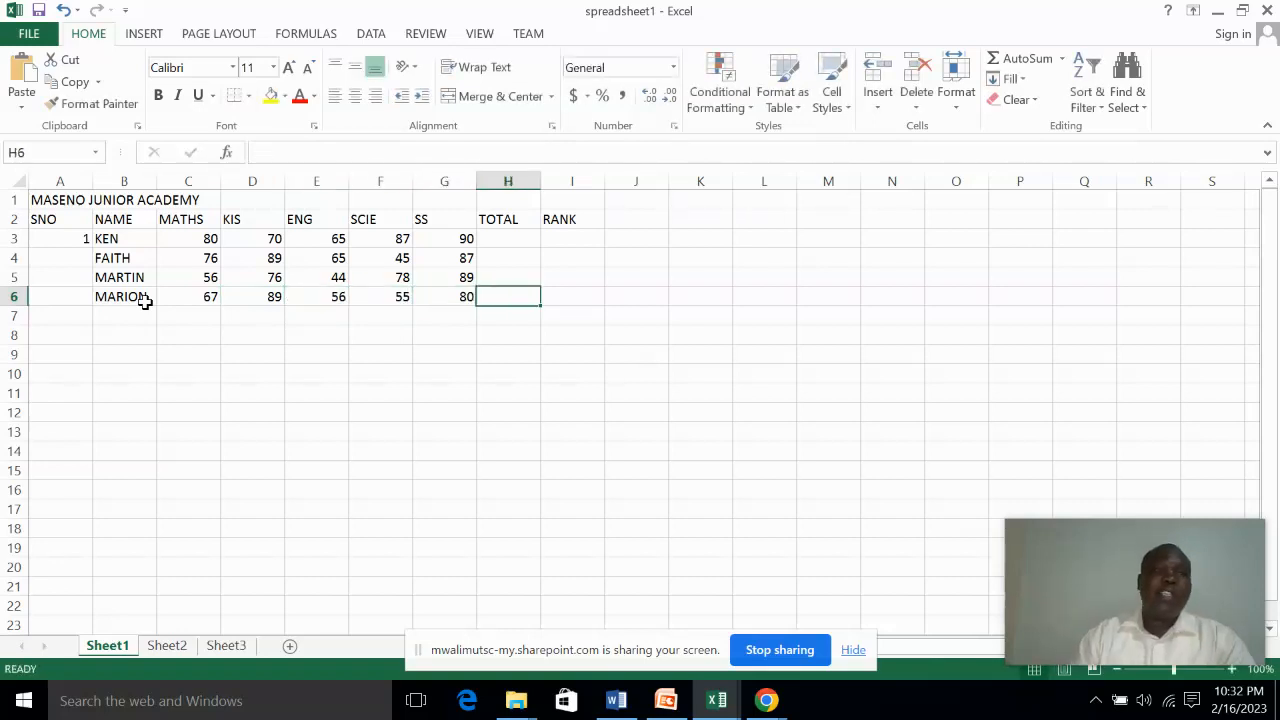
{"action": "left_click", "coordinate": [397, 413]}
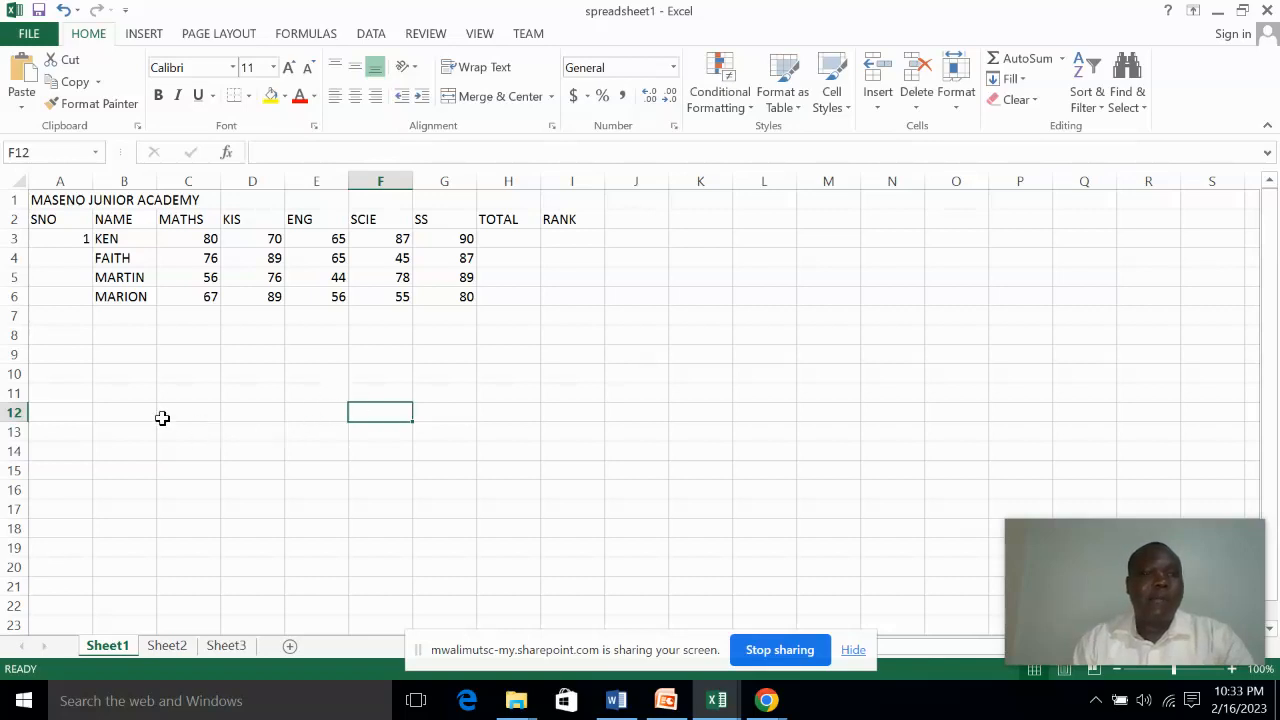
Enter serial numbers 2, 3 and 4 for the remaining students in cells A4 to A6
{"action": "left_click", "coordinate": [68, 258]}
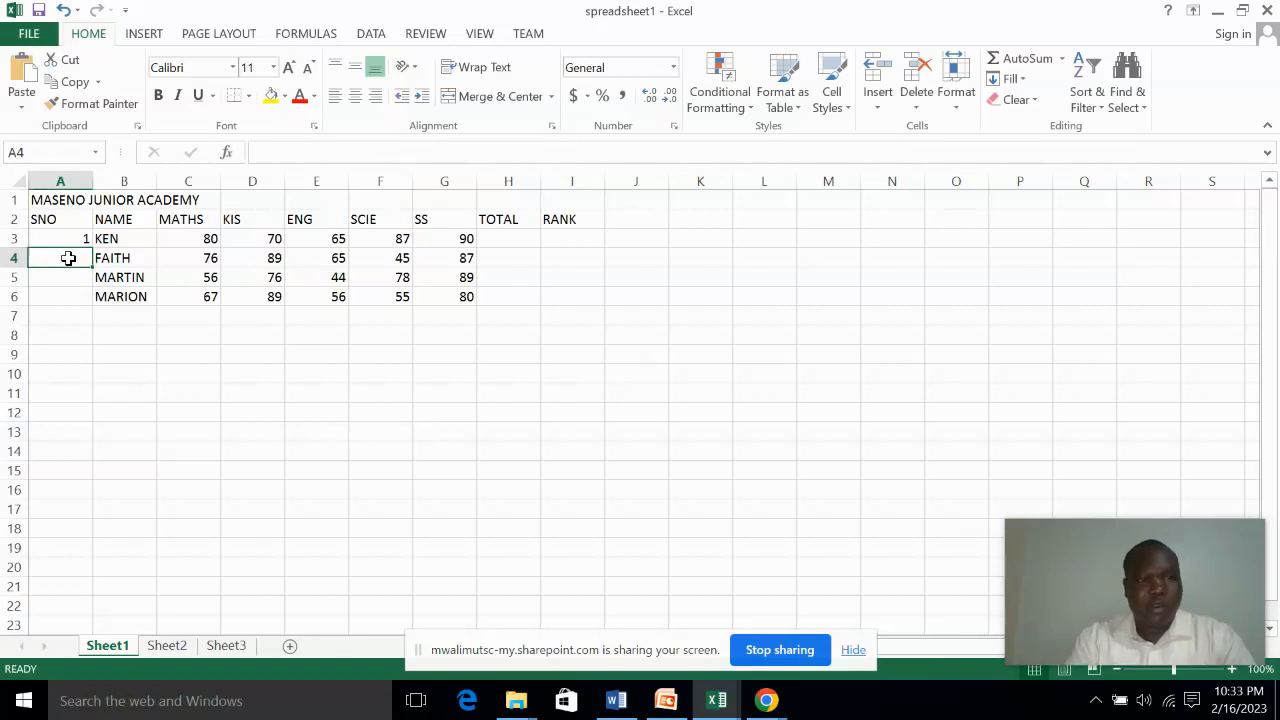
{"action": "type", "text": "2"}
{"action": "key", "text": "Return"}
{"action": "type", "text": "3"}
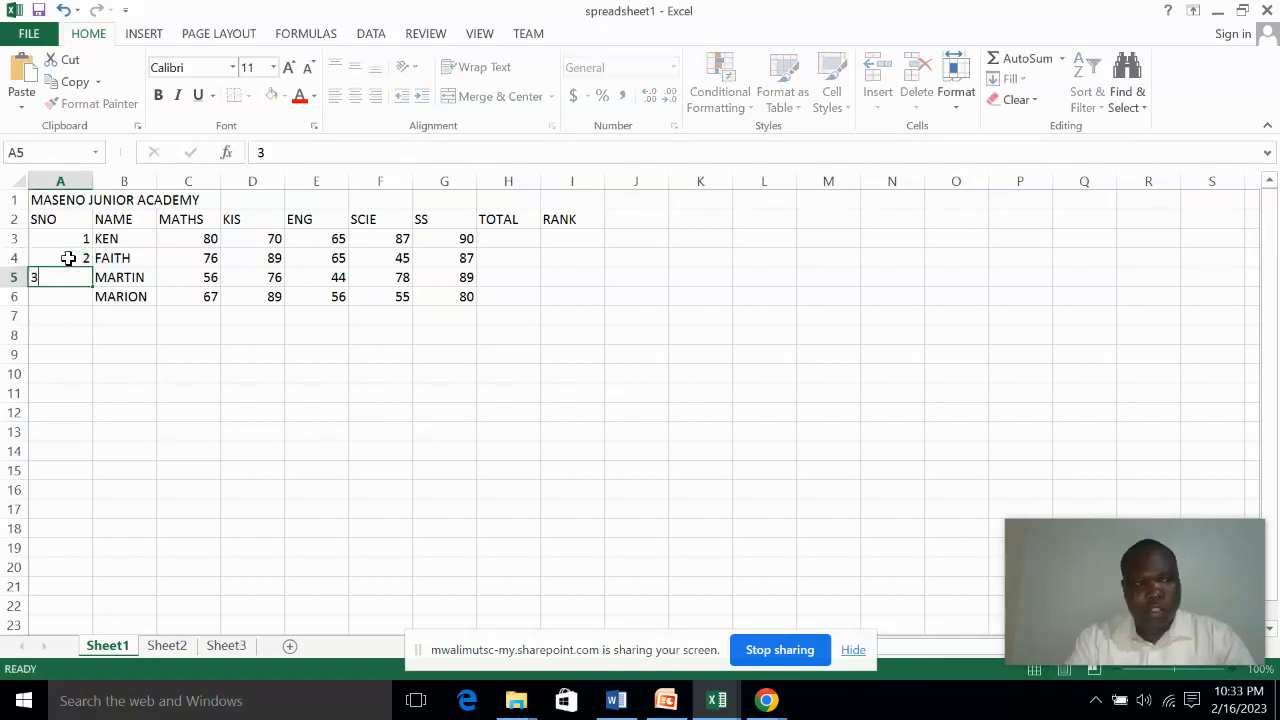
{"action": "key", "text": "Return"}
{"action": "type", "text": "4"}
{"action": "key", "text": "Return"}
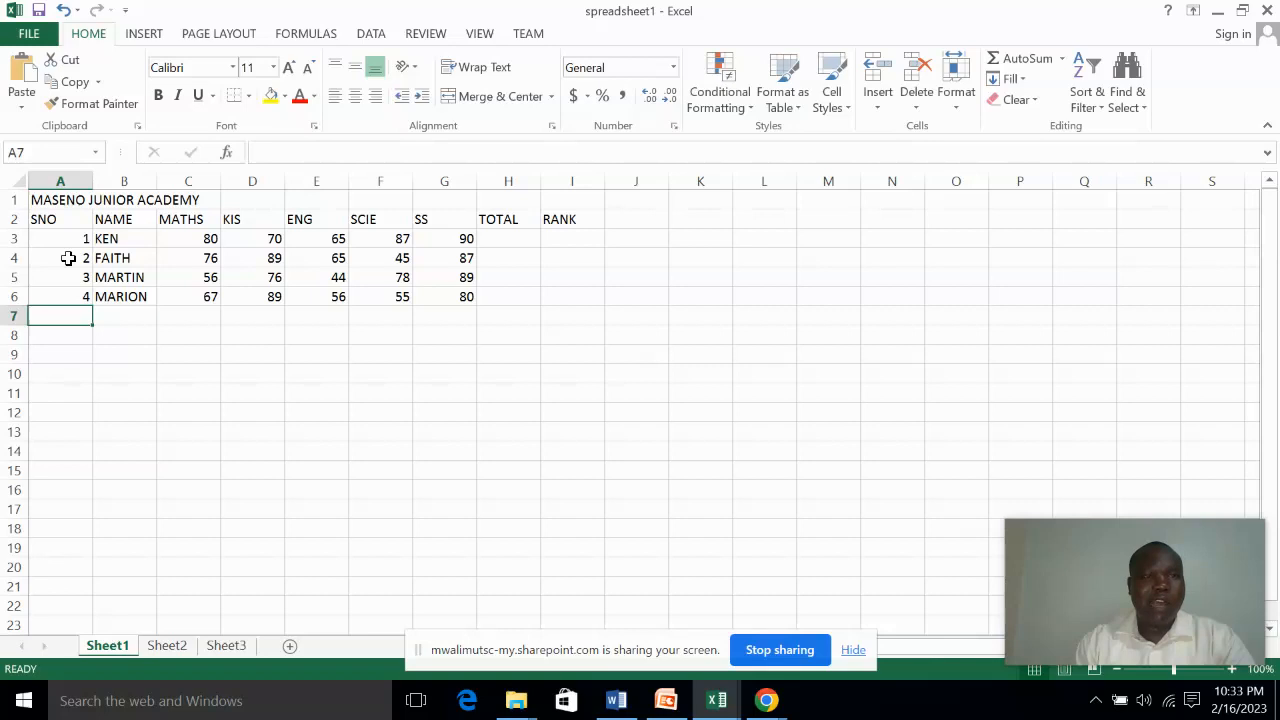
{"action": "left_click", "coordinate": [190, 391]}
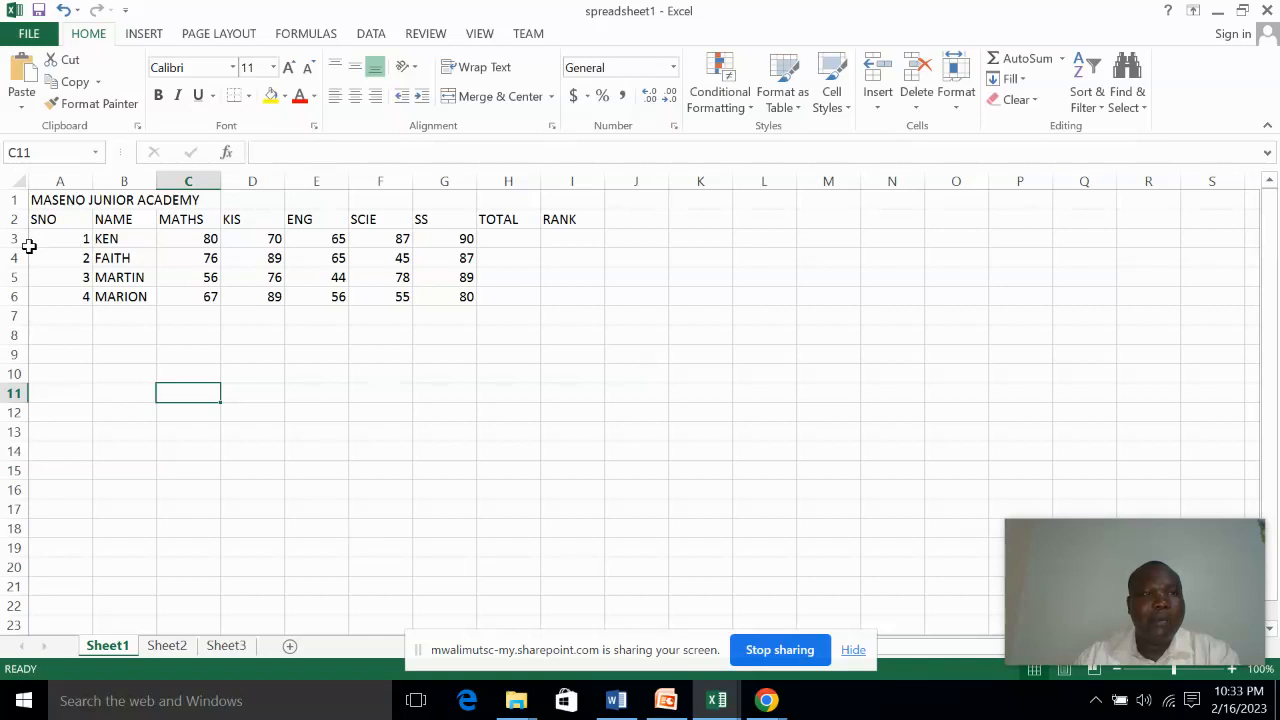
View the print preview of the marks sheet and return to the worksheet
{"action": "left_click", "coordinate": [29, 35]}
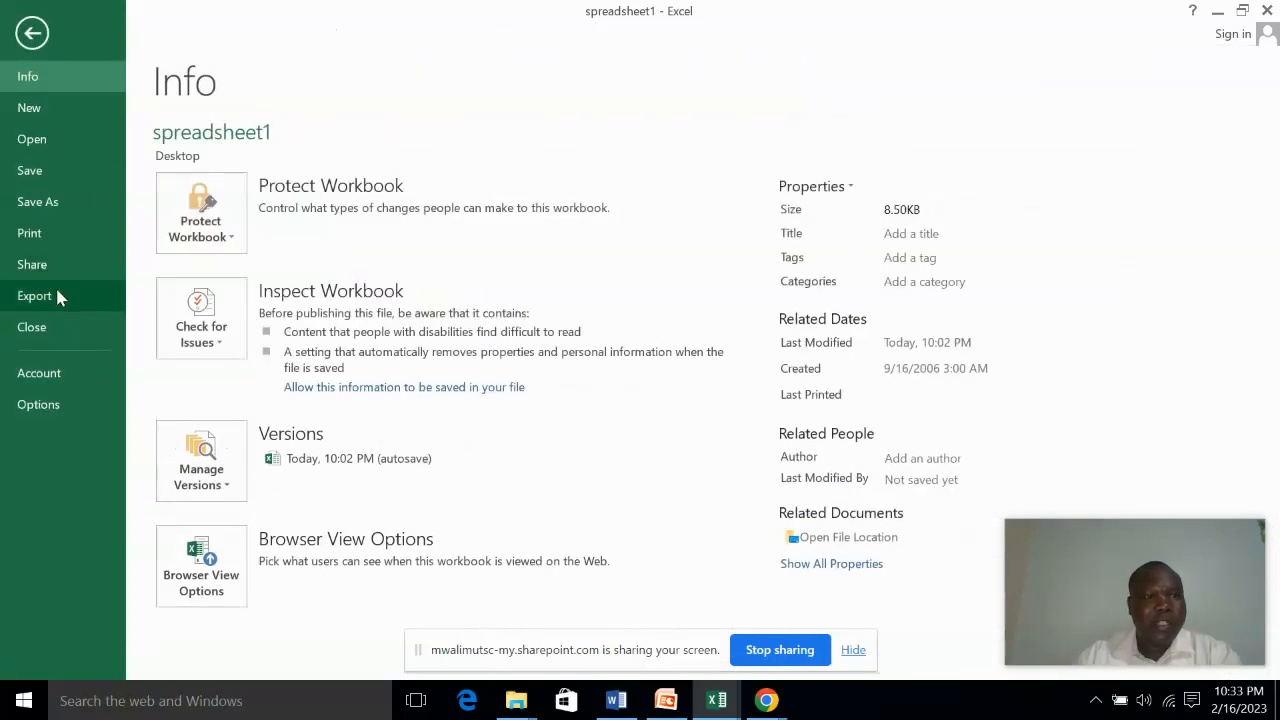
{"action": "left_click", "coordinate": [30, 234]}
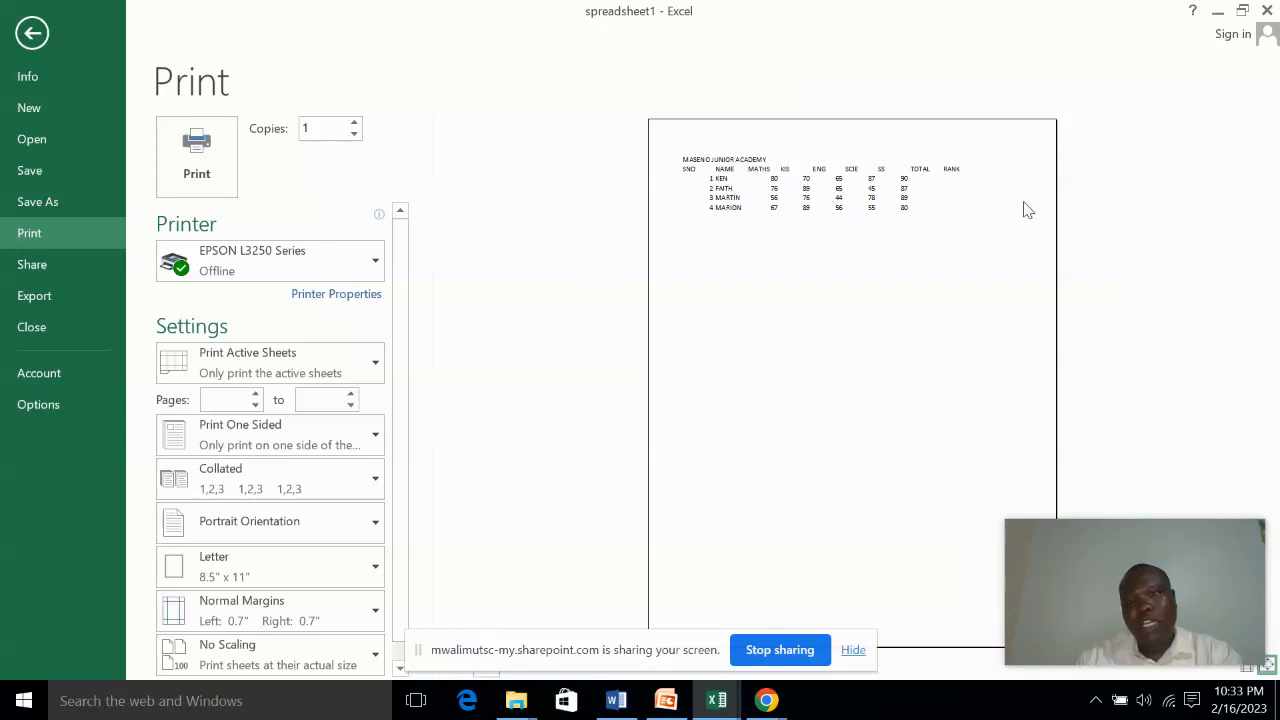
{"action": "left_click", "coordinate": [33, 35]}
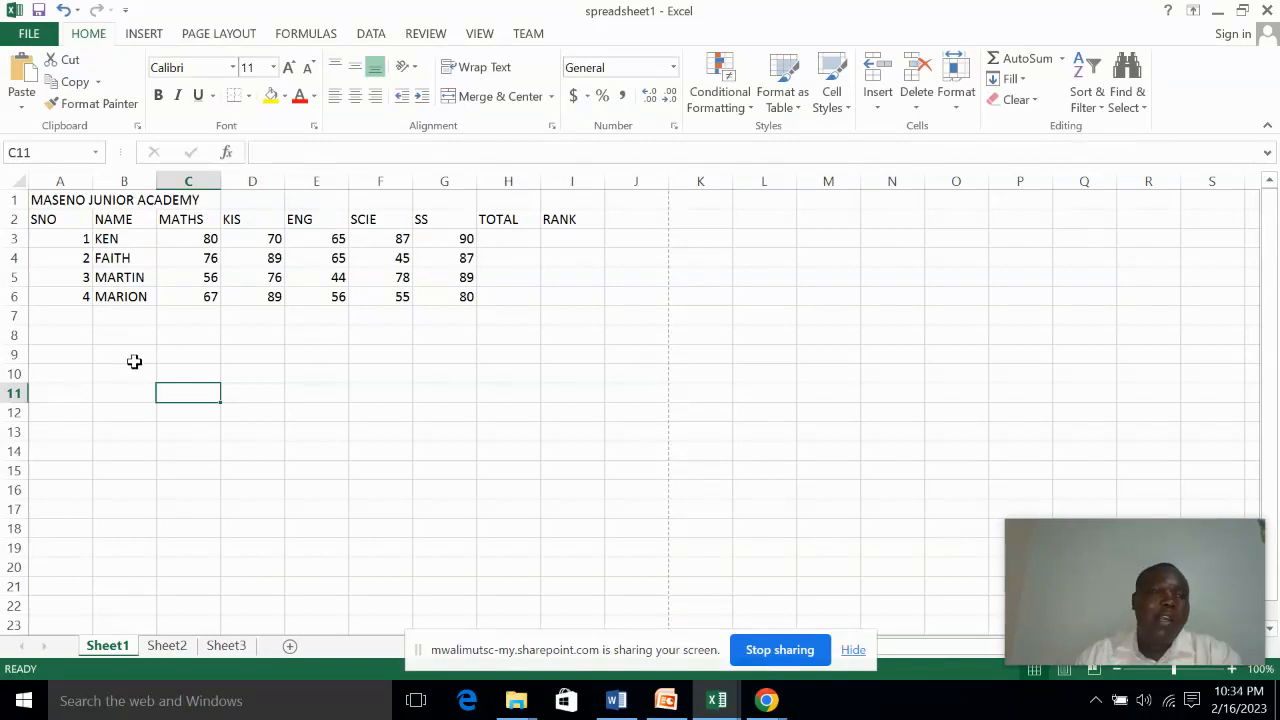
Apply All Borders to the marks table in cells A2 to I6
{"action": "left_click", "coordinate": [42, 219]}
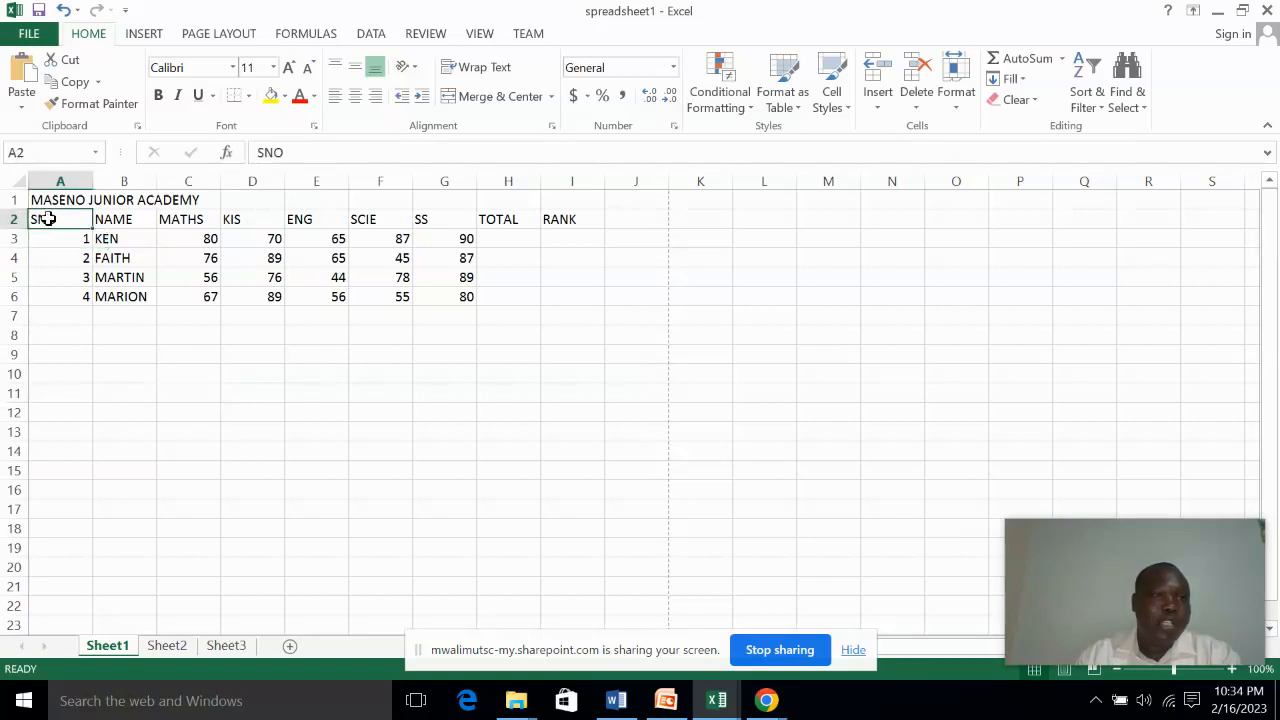
{"action": "left_click_drag", "start_coordinate": [47, 219], "coordinate": [565, 292]}
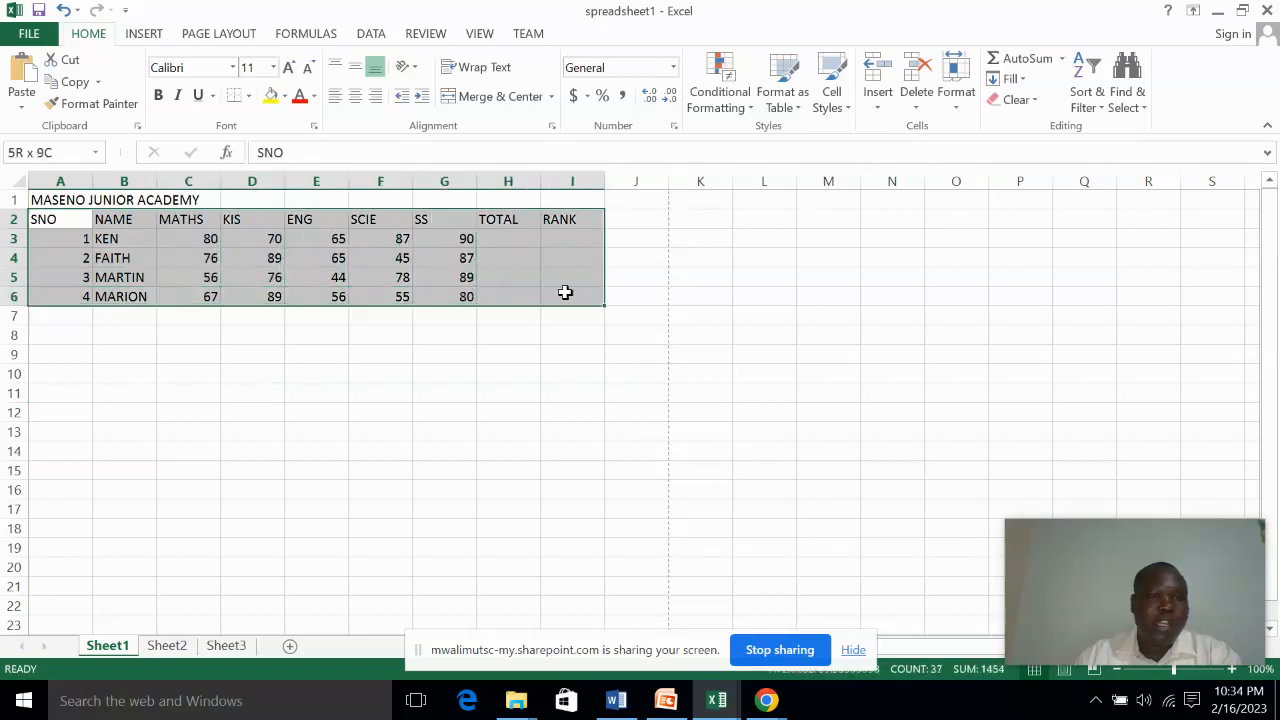
{"action": "left_click_drag", "start_coordinate": [565, 292], "coordinate": [566, 290]}
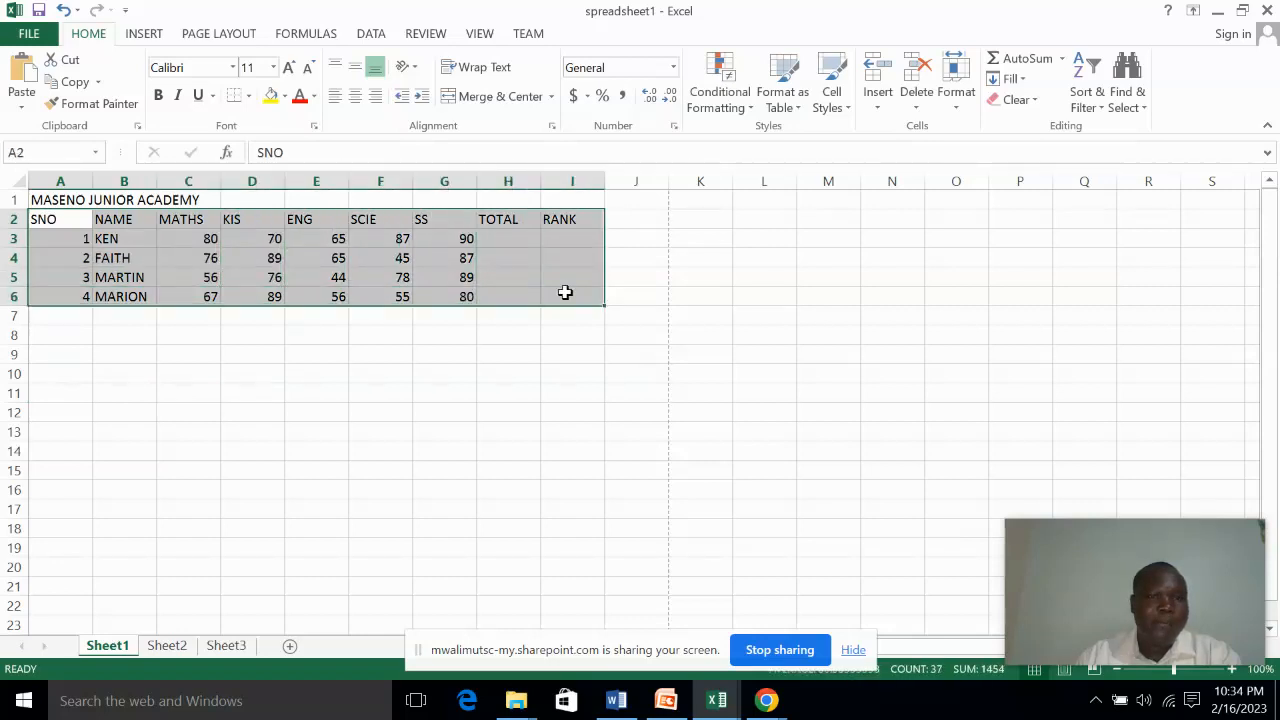
{"action": "left_click", "coordinate": [249, 97]}
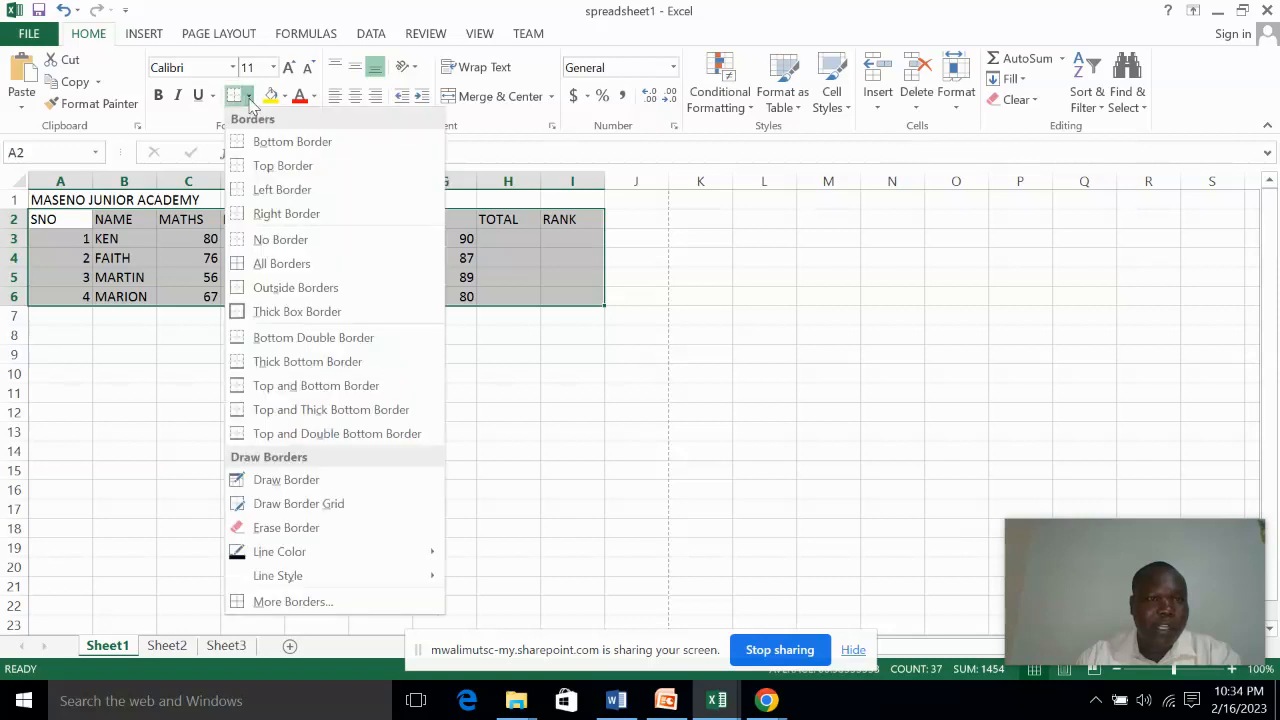
{"action": "left_click", "coordinate": [265, 265]}
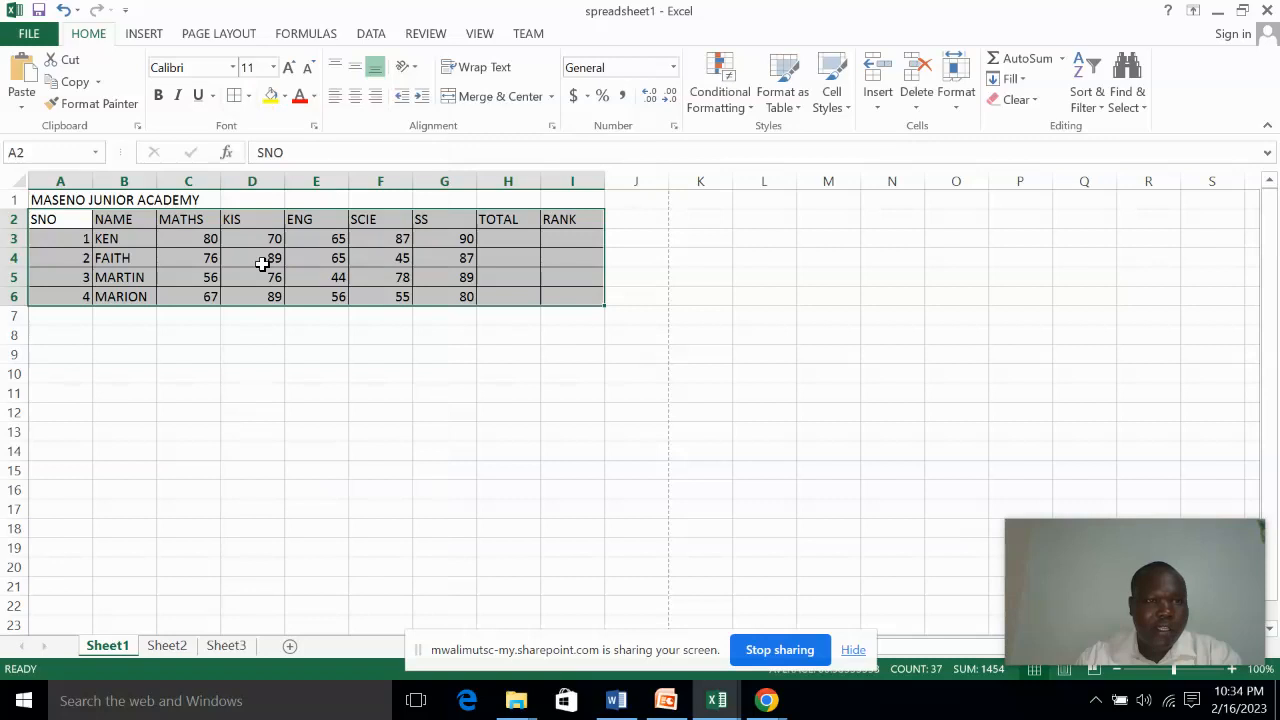
{"action": "left_click", "coordinate": [268, 340]}
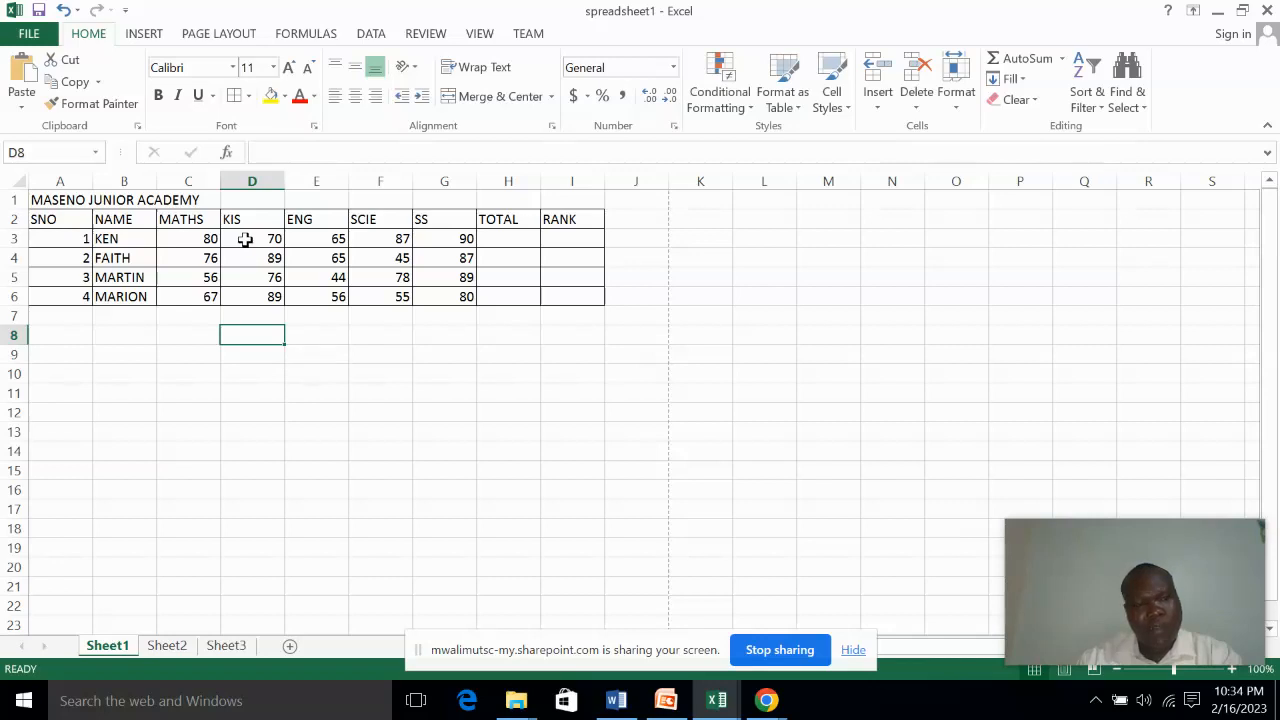
{"action": "left_click", "coordinate": [245, 240]}
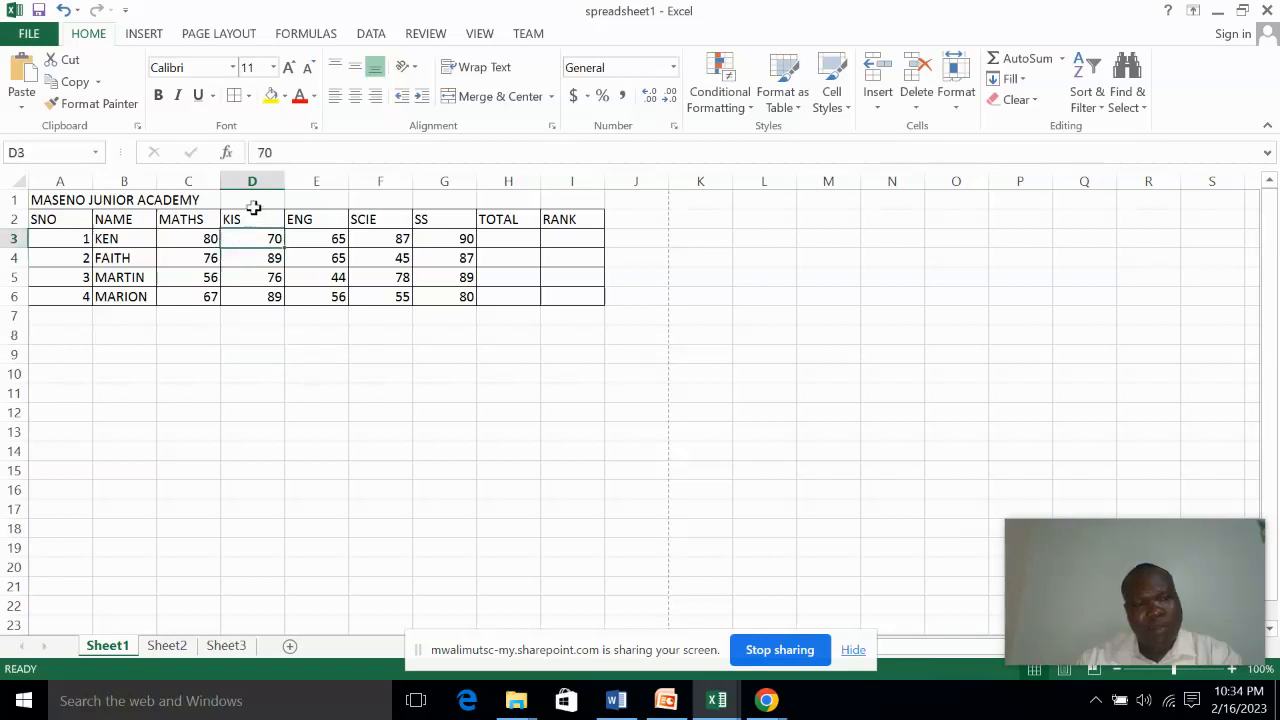
{"action": "left_click", "coordinate": [324, 240]}
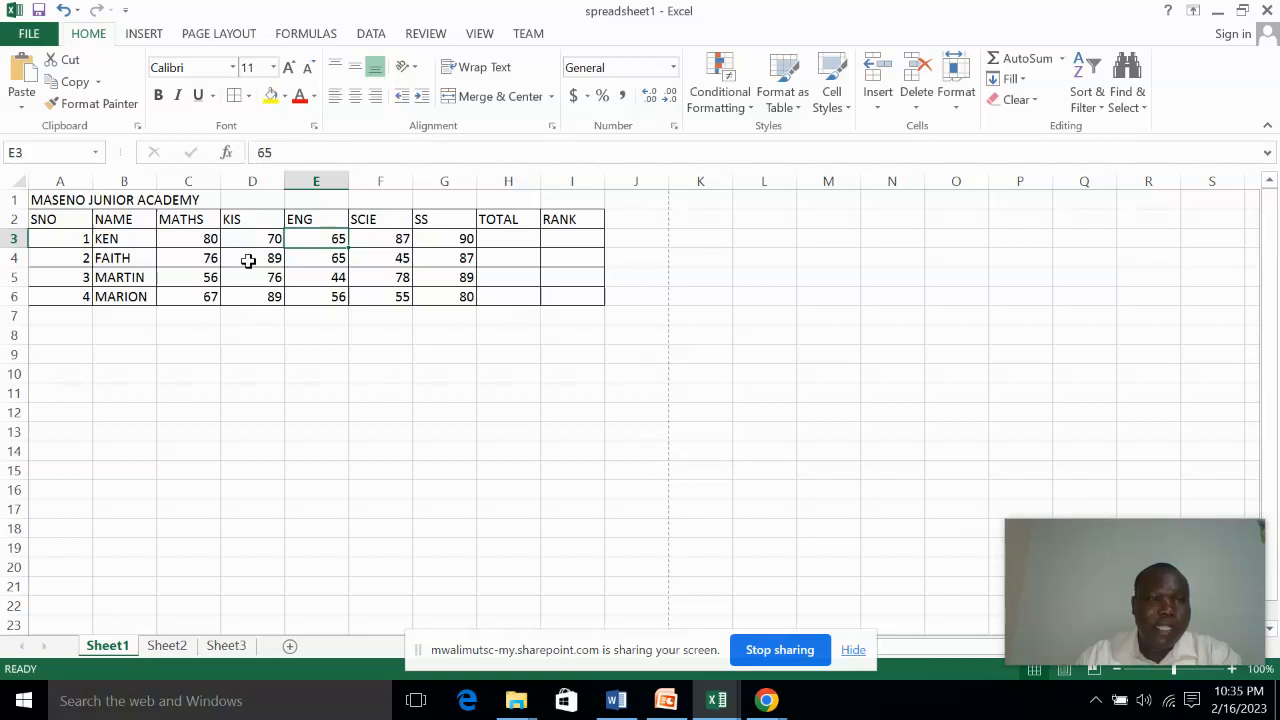
{"action": "left_click", "coordinate": [187, 239]}
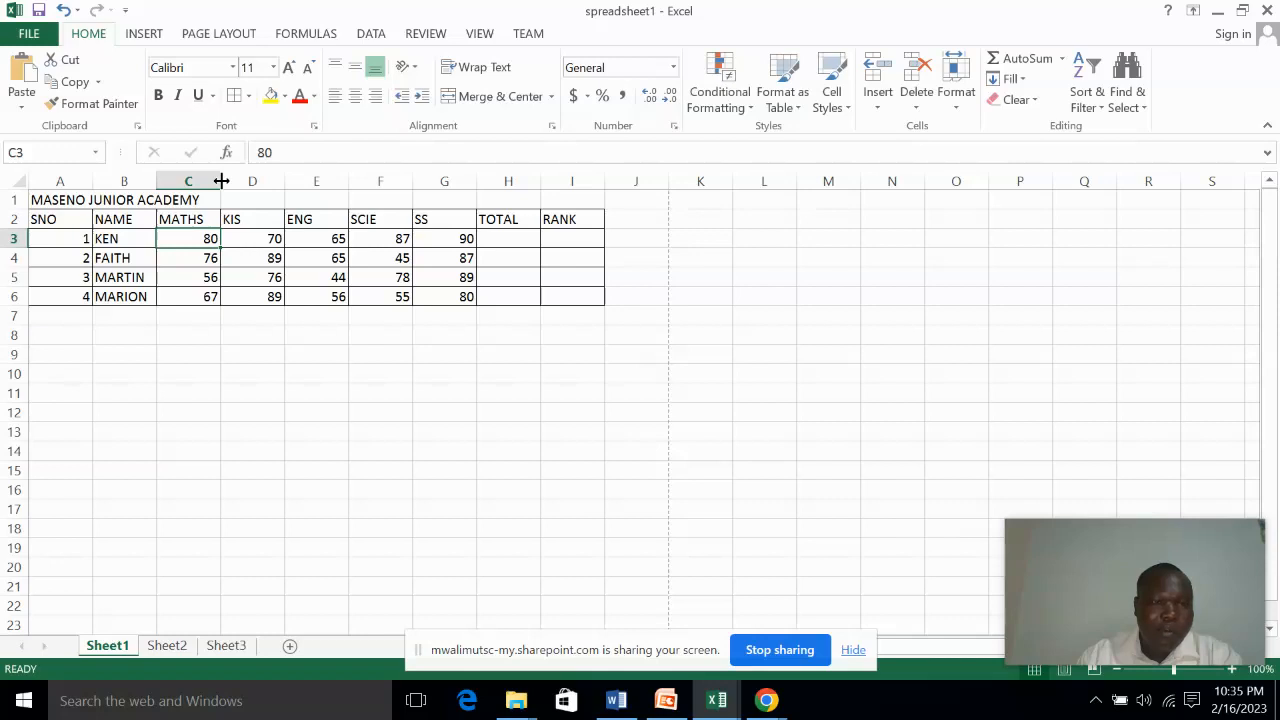
Narrow column C to roughly the width of the MATHS heading and auto-fit columns D and E to their contents
{"action": "left_click_drag", "start_coordinate": [221, 181], "coordinate": [207, 181]}
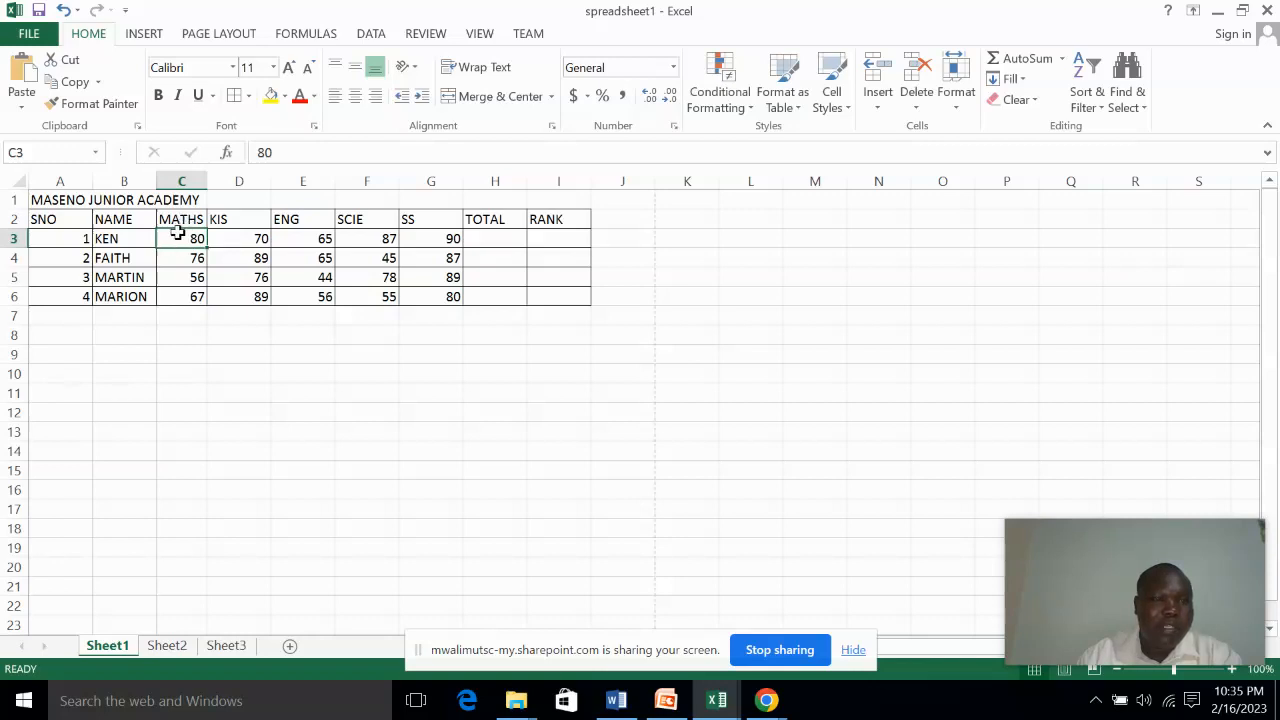
{"action": "double_click", "coordinate": [271, 180]}
{"action": "double_click", "coordinate": [294, 180]}
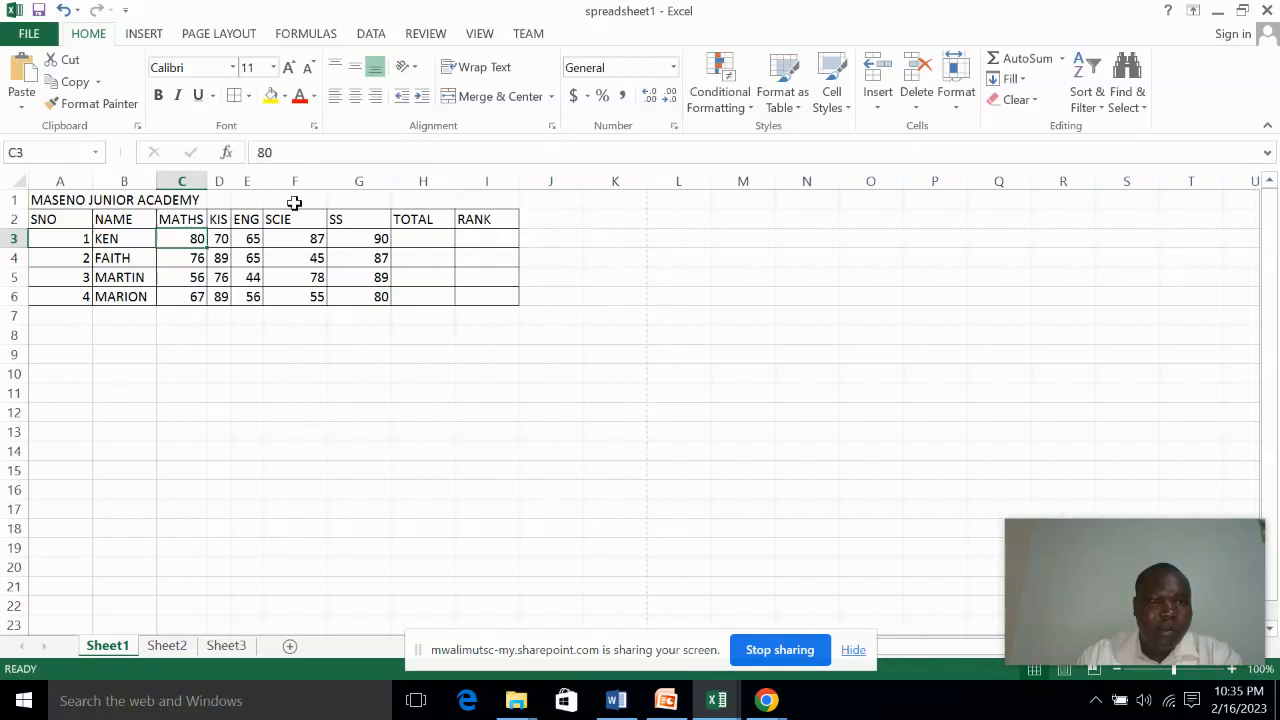
Auto-fit columns F to I, from SCIE to RANK, to their contents
{"action": "double_click", "coordinate": [327, 180]}
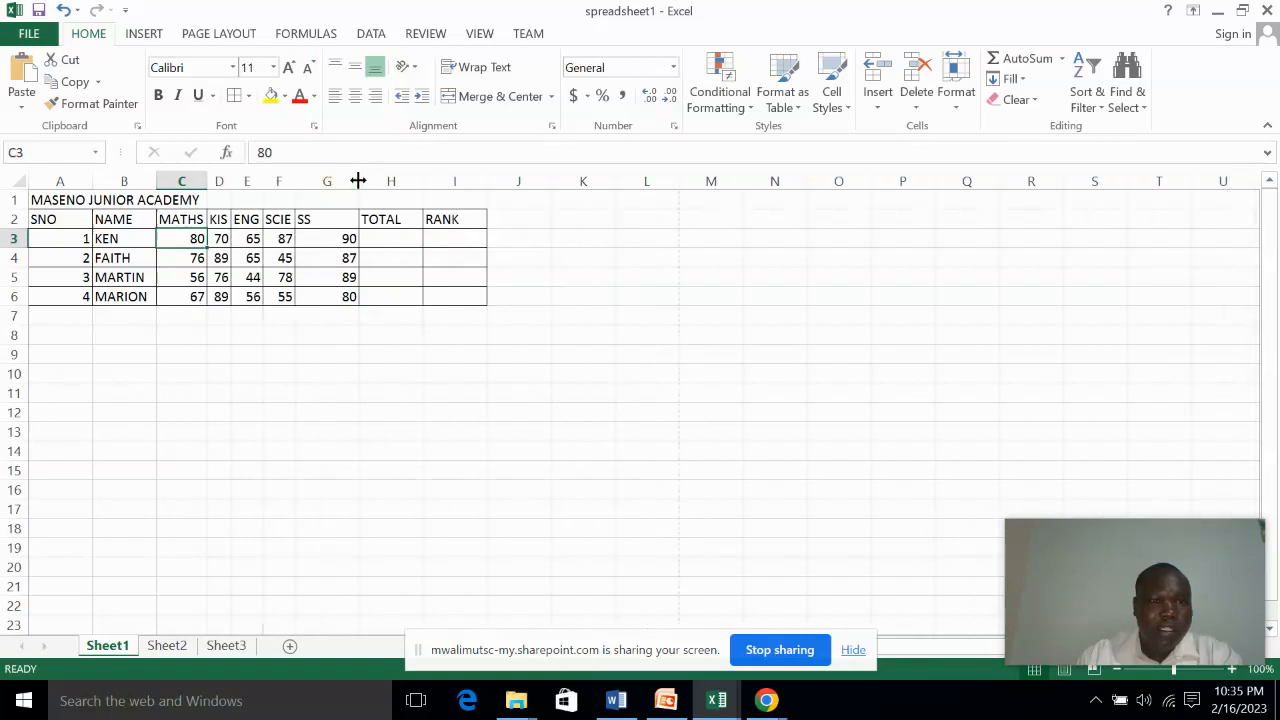
{"action": "double_click", "coordinate": [358, 180]}
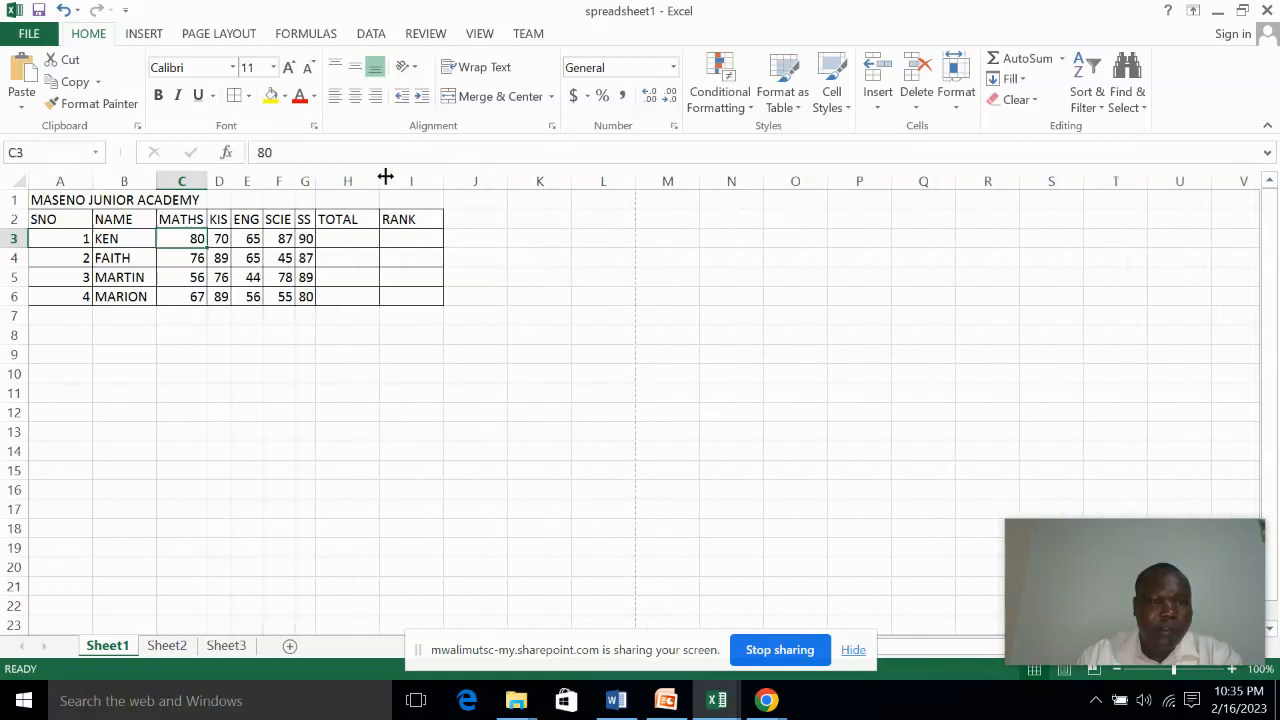
{"action": "double_click", "coordinate": [385, 178]}
{"action": "double_click", "coordinate": [424, 180]}
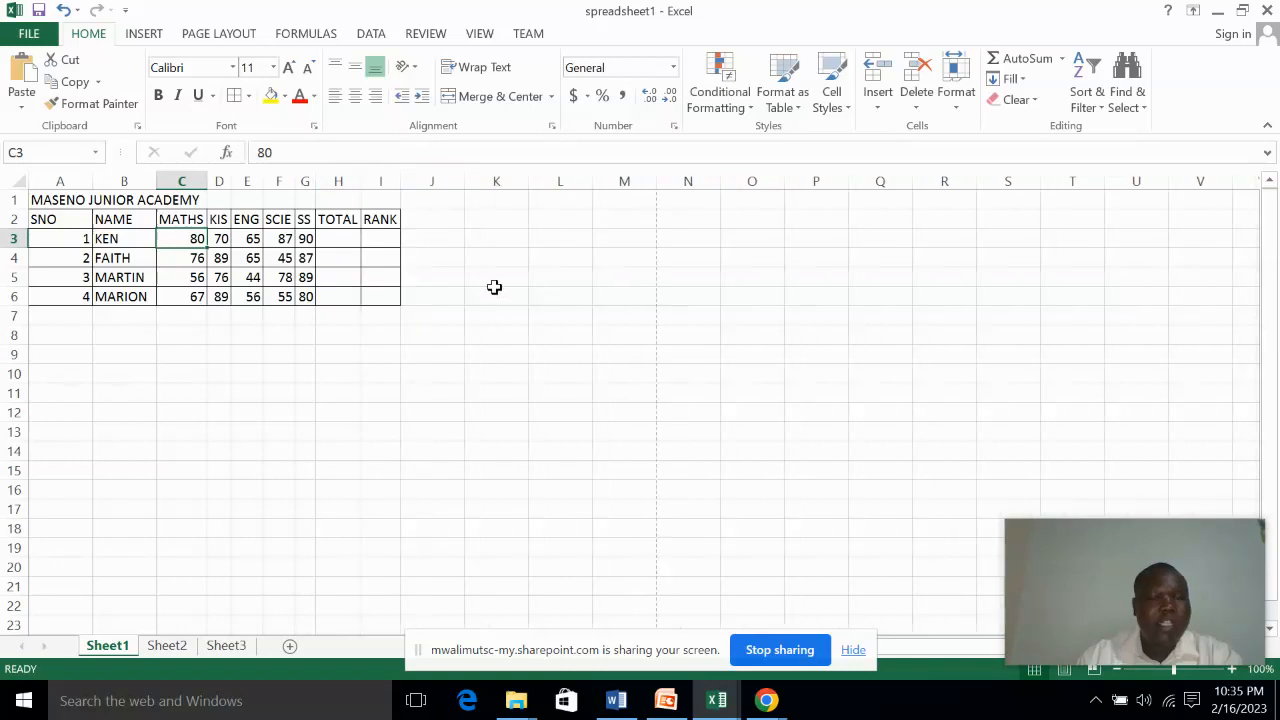
Widen column A until the school title fits inside it, and slightly widen the KIS, ENG and SS columns
{"action": "left_click_drag", "start_coordinate": [93, 179], "coordinate": [205, 179]}
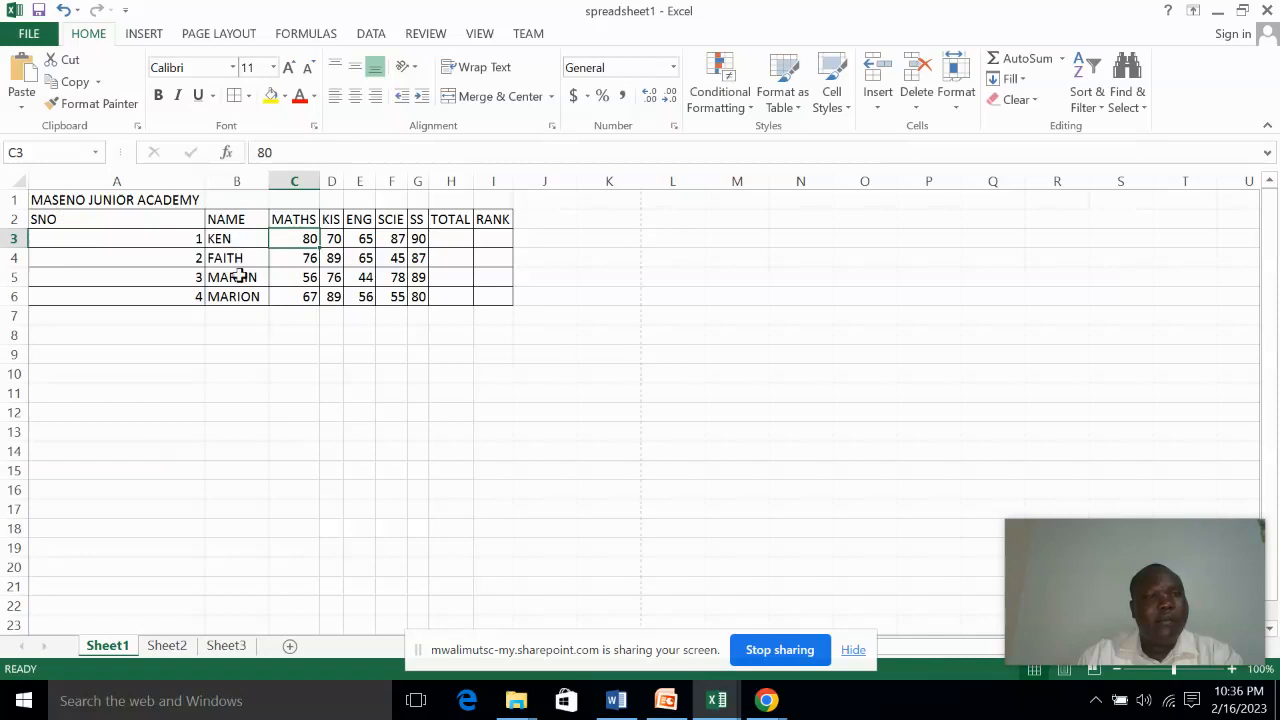
{"action": "left_click", "coordinate": [228, 349]}
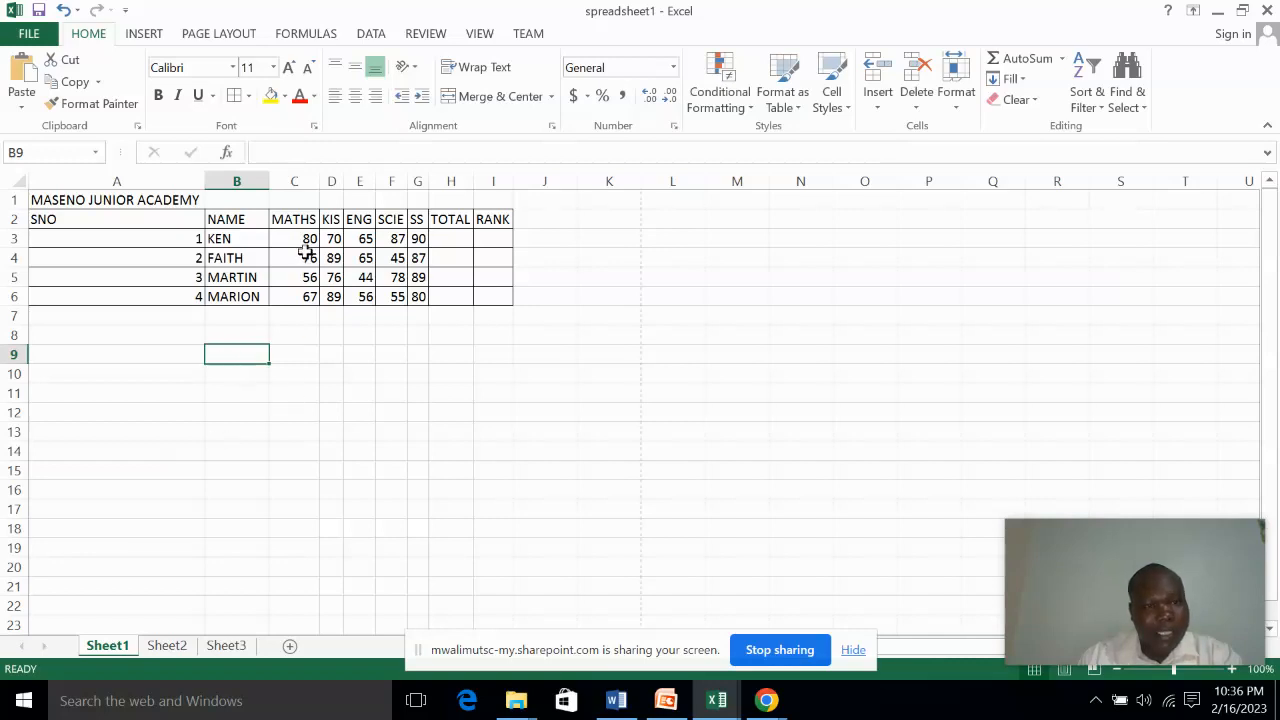
{"action": "left_click", "coordinate": [331, 220]}
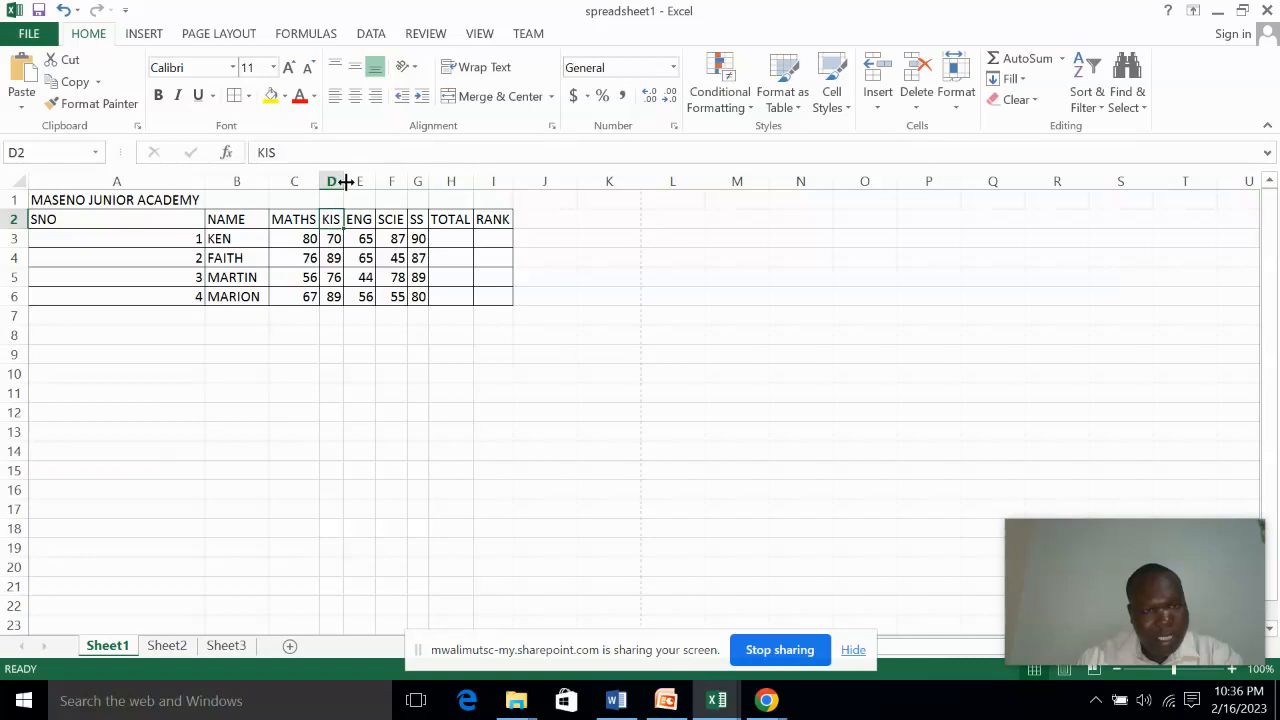
{"action": "left_click_drag", "start_coordinate": [345, 181], "coordinate": [362, 189]}
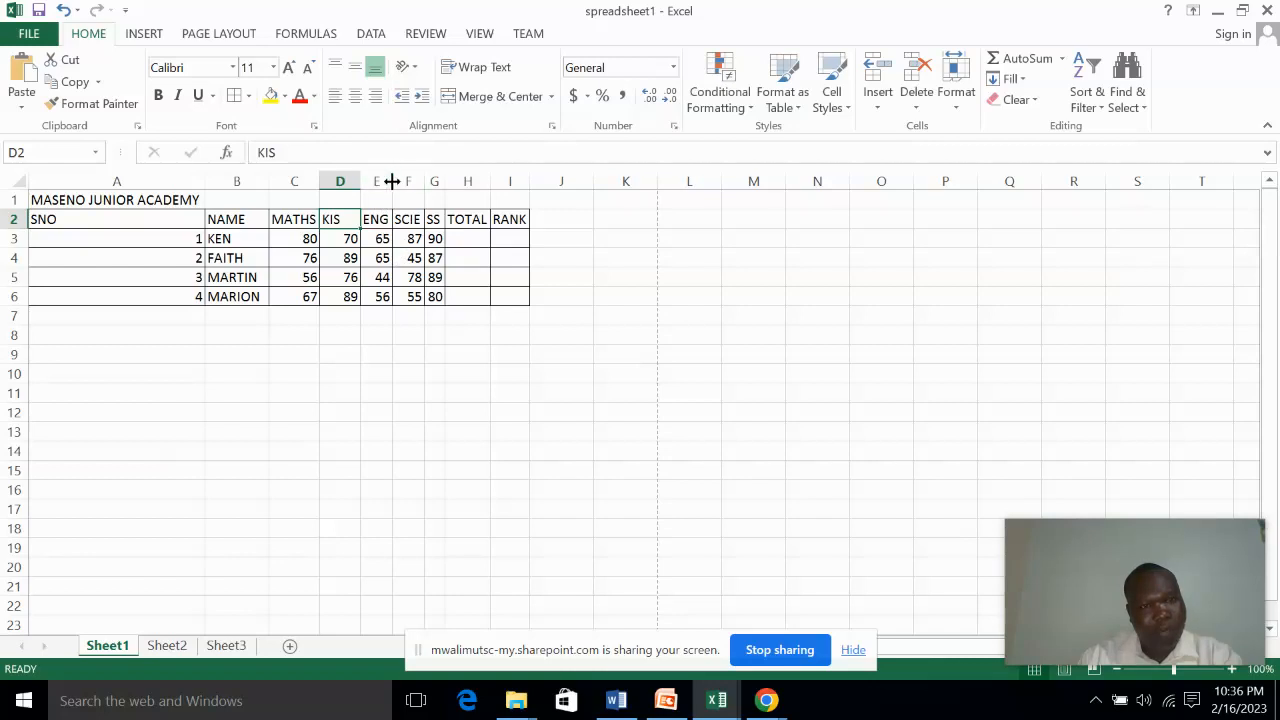
{"action": "left_click_drag", "start_coordinate": [392, 181], "coordinate": [464, 181]}
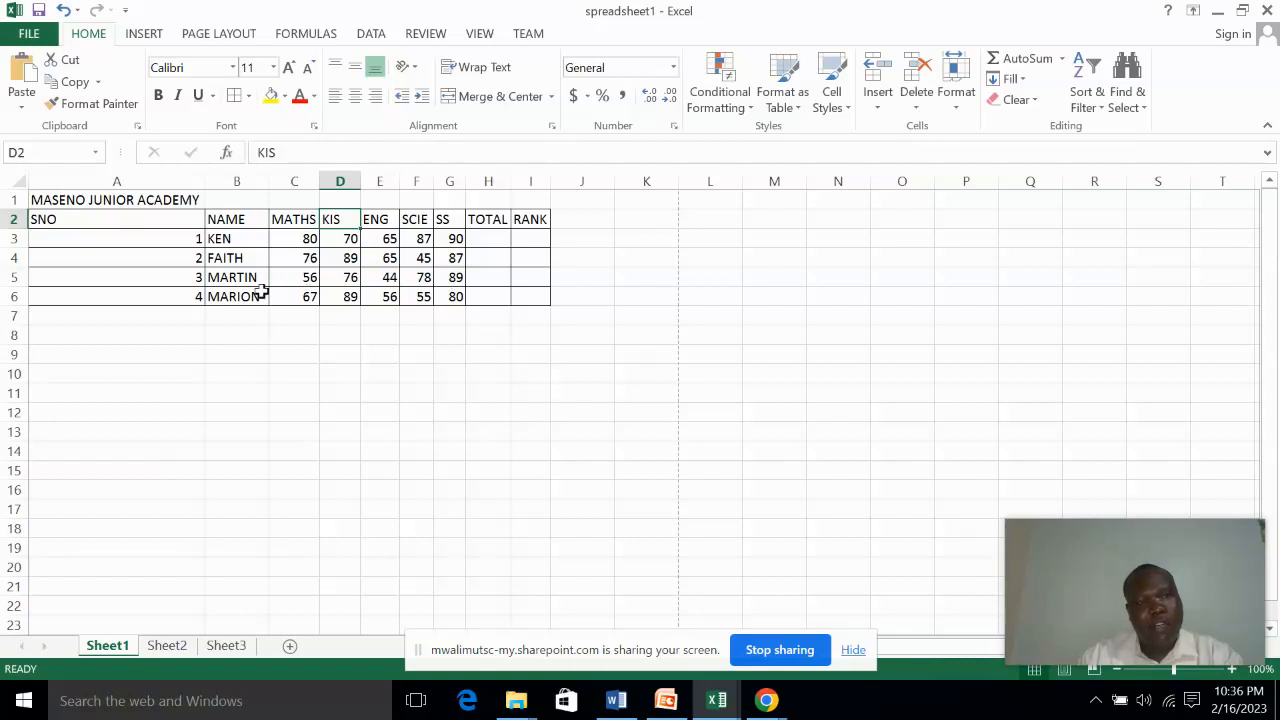
{"action": "left_click", "coordinate": [157, 312]}
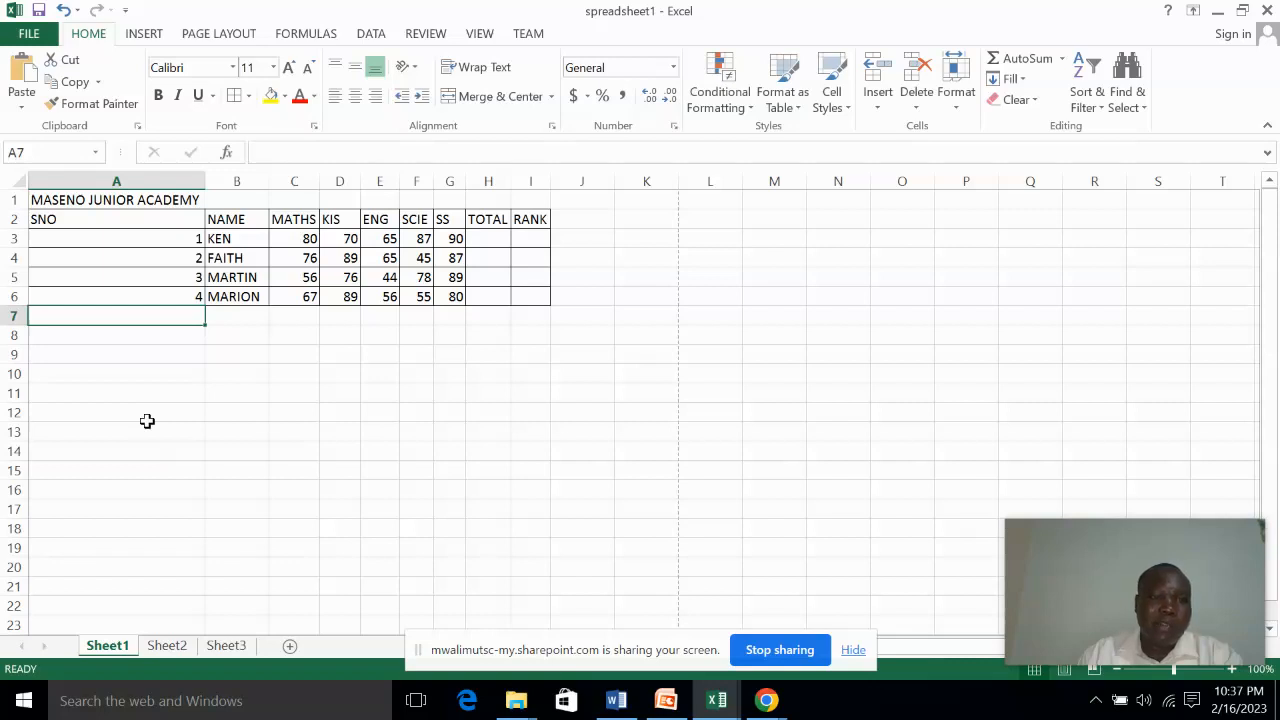
{"action": "left_click", "coordinate": [40, 197]}
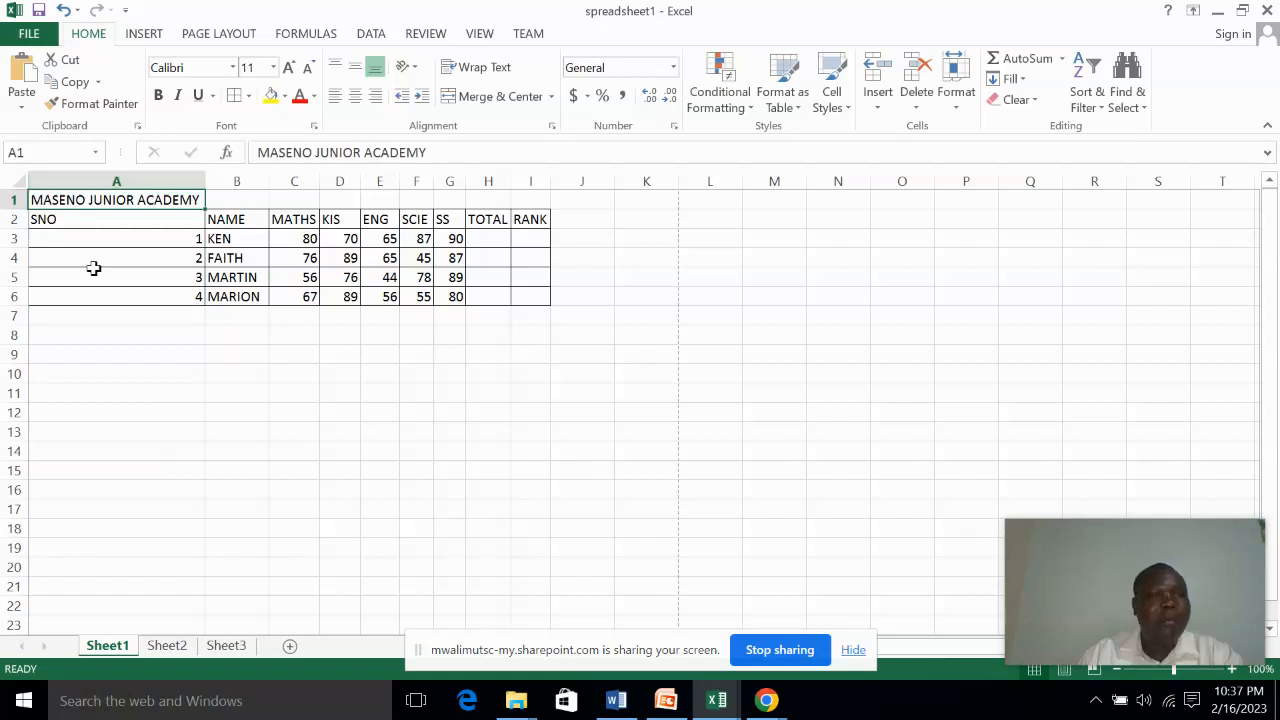
{"action": "left_click", "coordinate": [102, 298]}
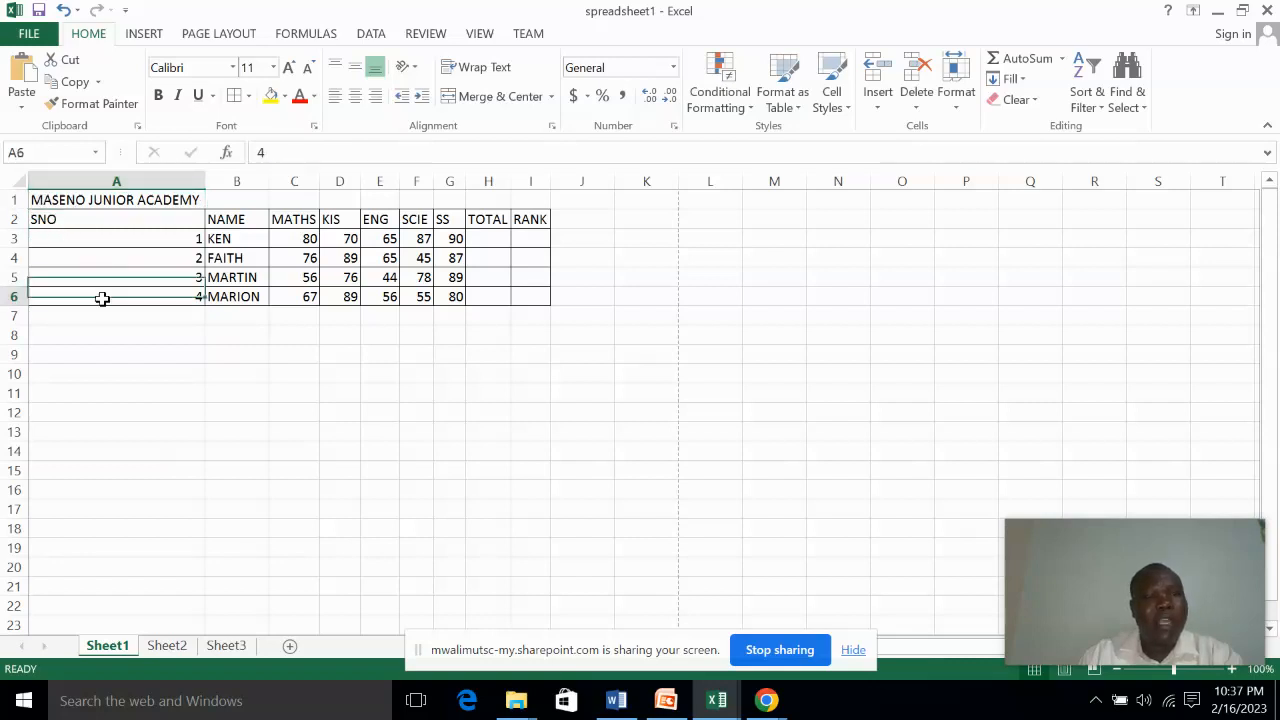
{"action": "left_click", "coordinate": [114, 352]}
{"action": "left_click_drag", "start_coordinate": [46, 204], "coordinate": [527, 190]}
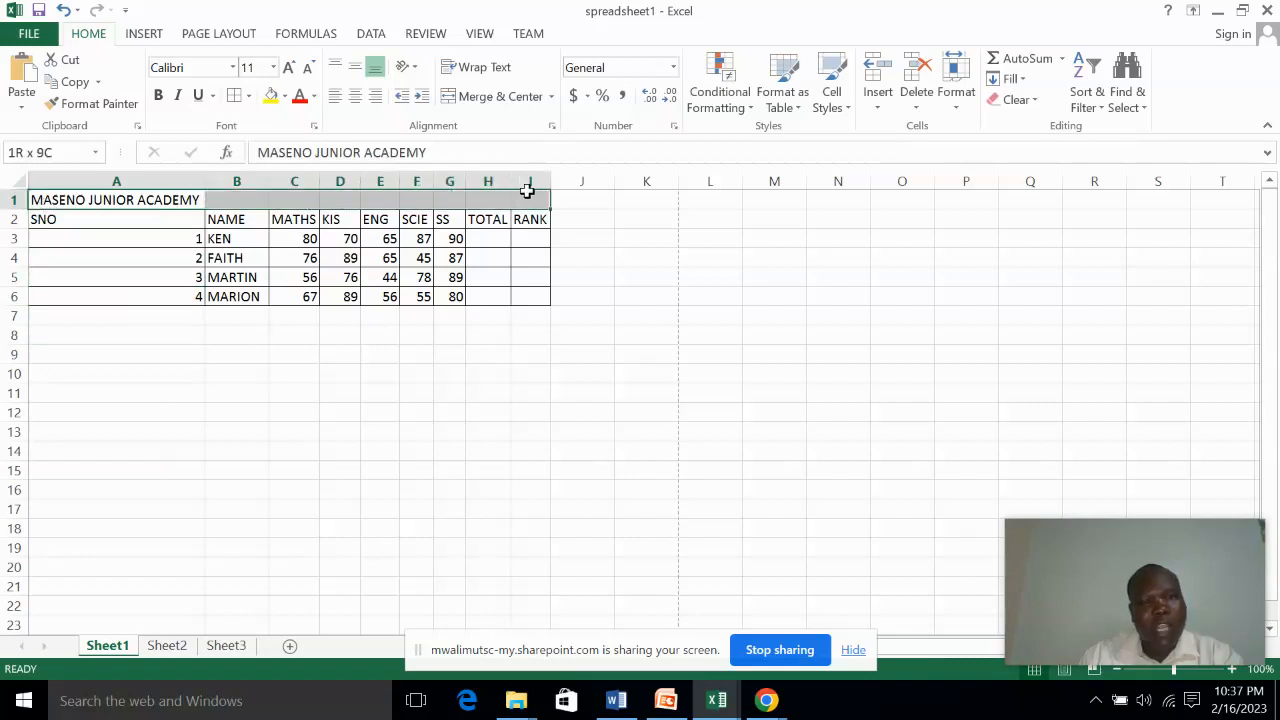
{"action": "left_click_drag", "start_coordinate": [527, 190], "coordinate": [528, 190]}
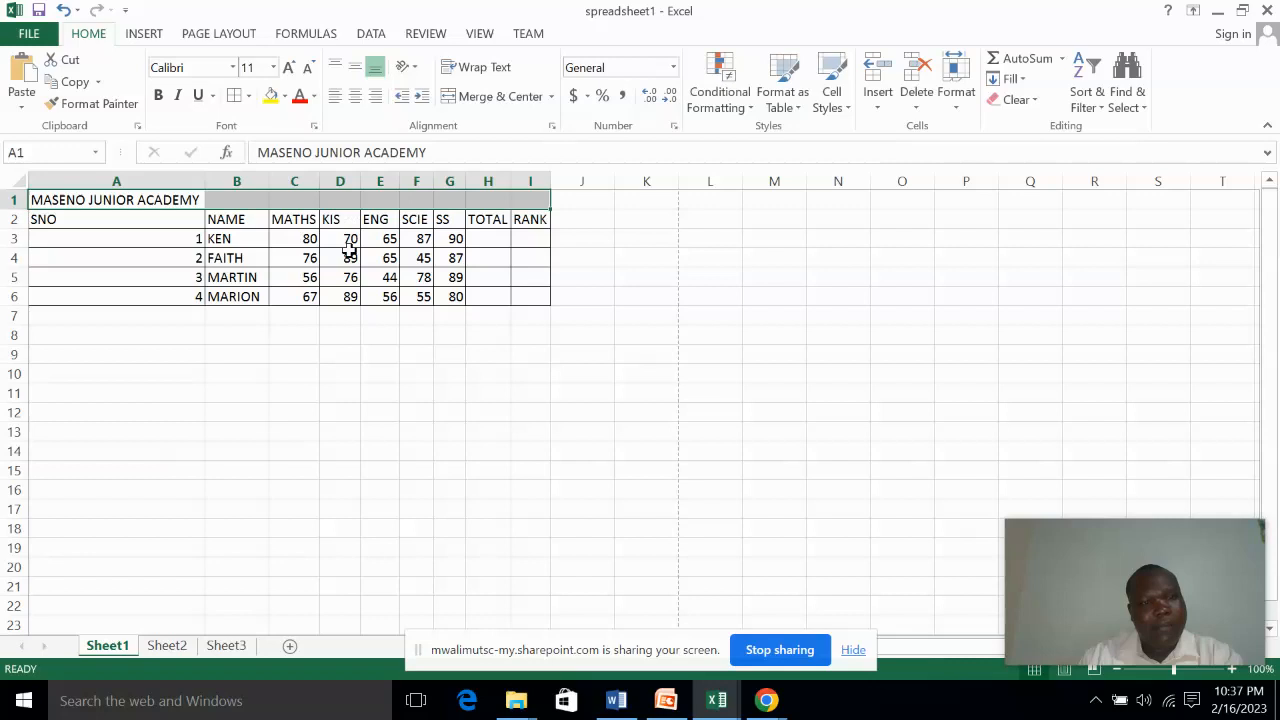
{"action": "left_click", "coordinate": [301, 426]}
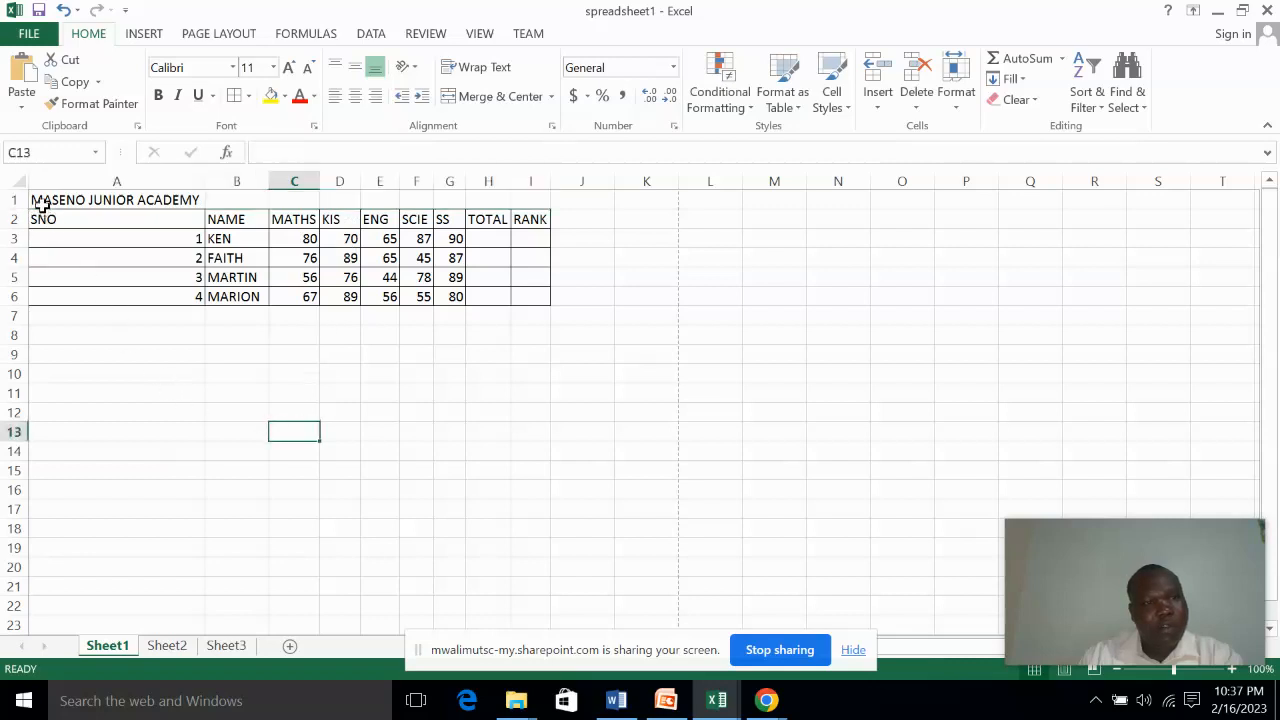
Merge and center the title MASENO JUNIOR ACADEMY across cells A1 to I1
{"action": "left_click_drag", "start_coordinate": [38, 201], "coordinate": [531, 192]}
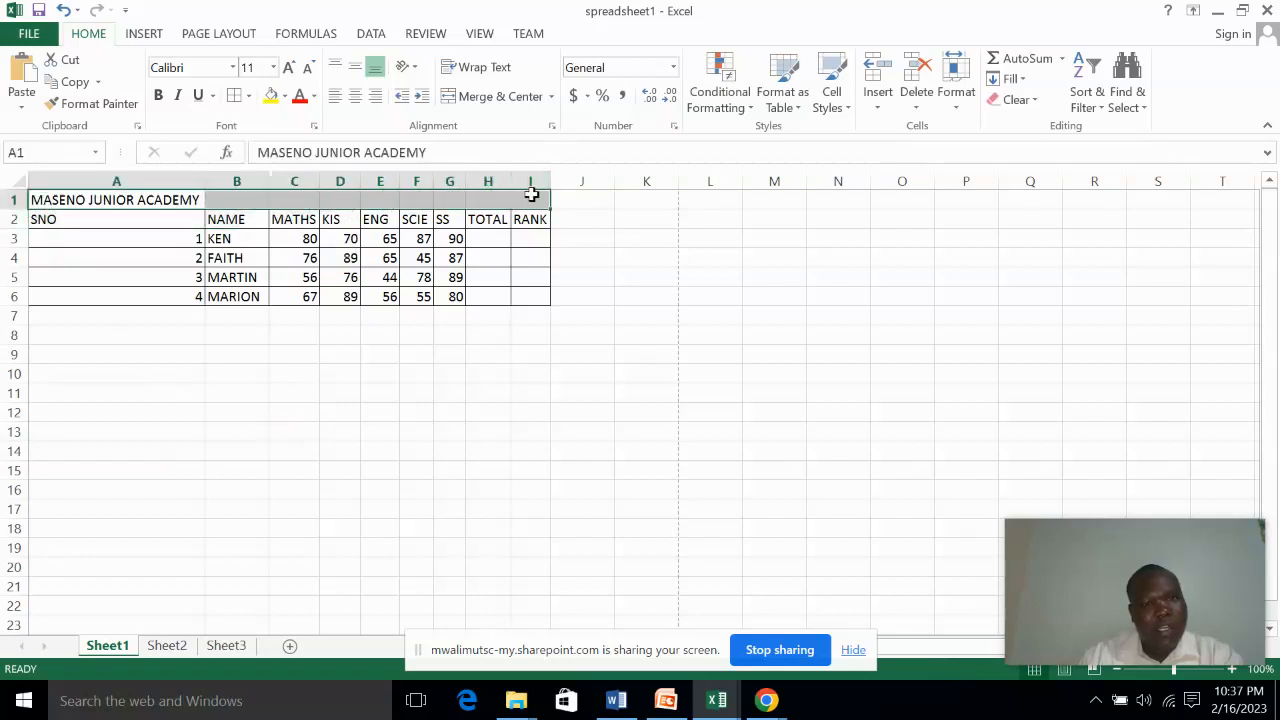
{"action": "left_click", "coordinate": [490, 99]}
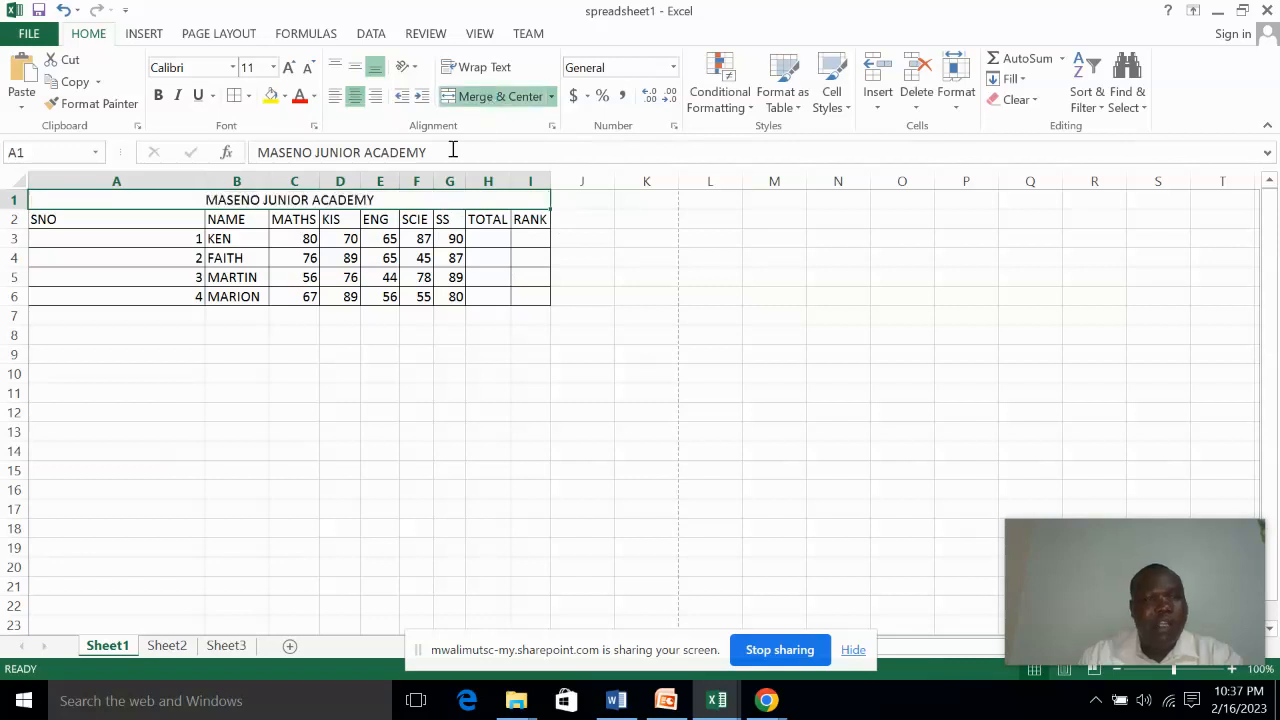
{"action": "left_click", "coordinate": [261, 356]}
Set the merged title's font to Arial Unicode MS at size 16
{"action": "left_click", "coordinate": [229, 201]}
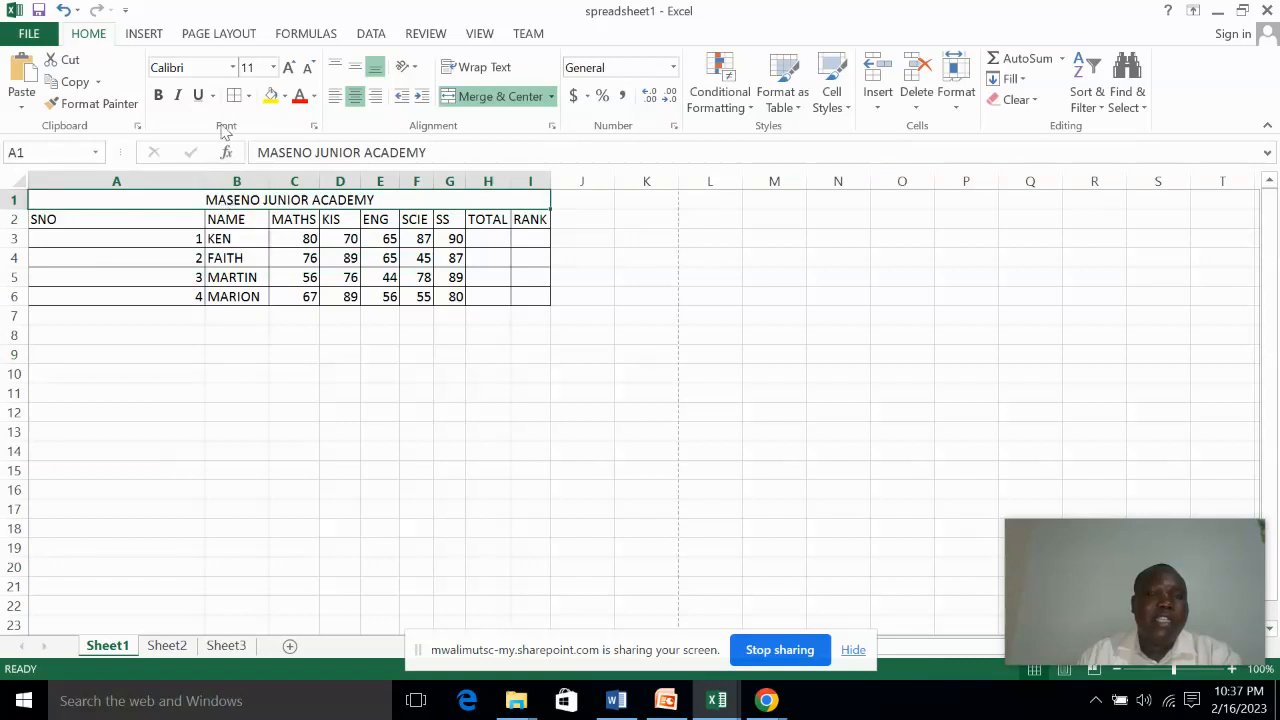
{"action": "left_click", "coordinate": [233, 68]}
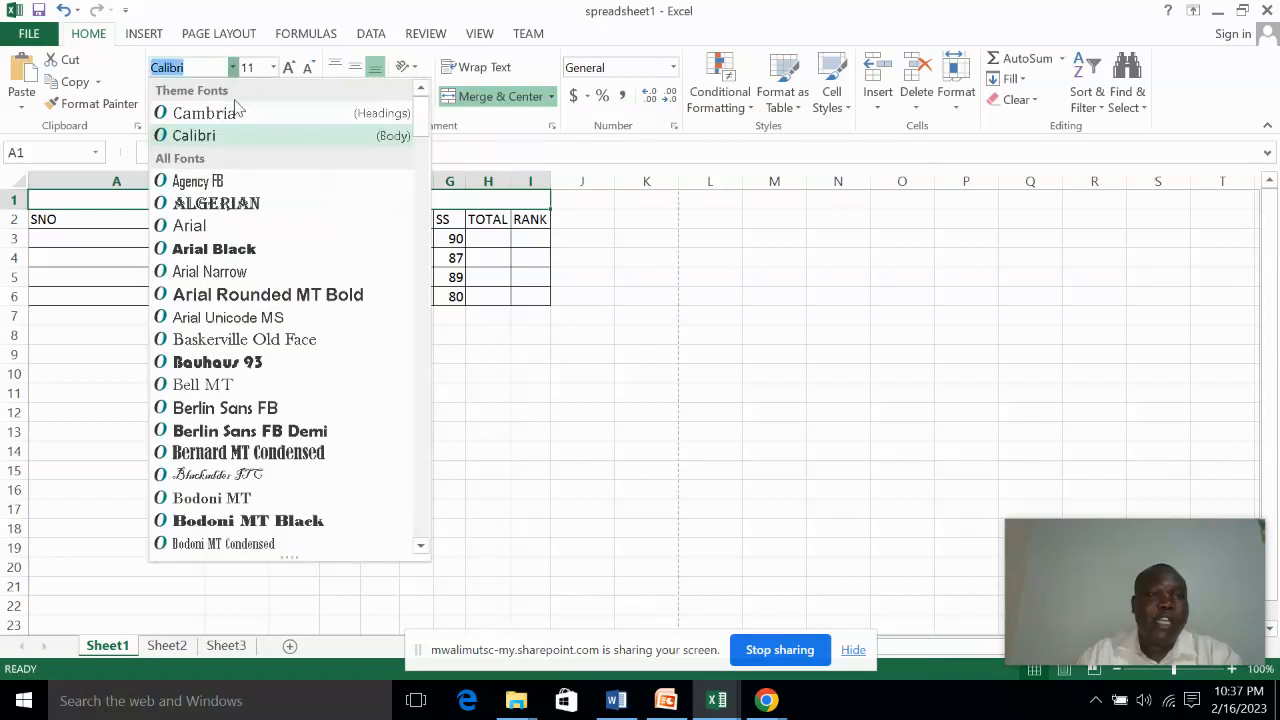
{"action": "left_click", "coordinate": [220, 319]}
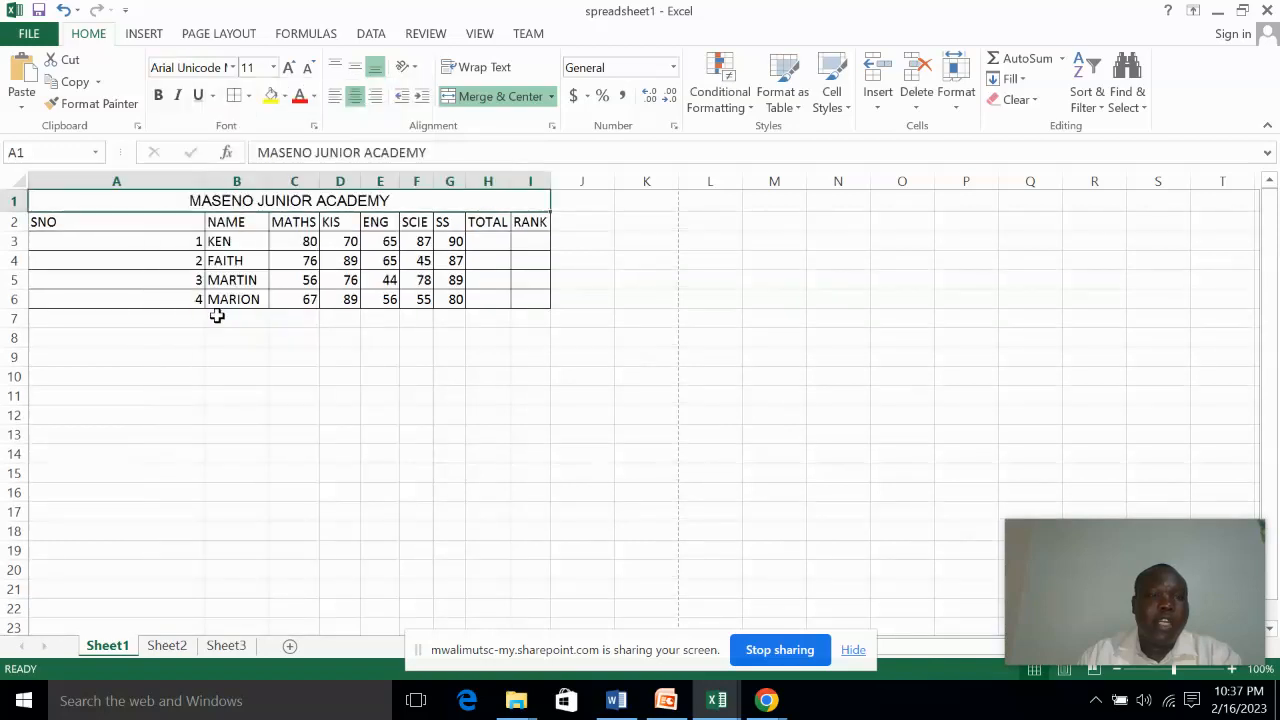
{"action": "left_click", "coordinate": [273, 68]}
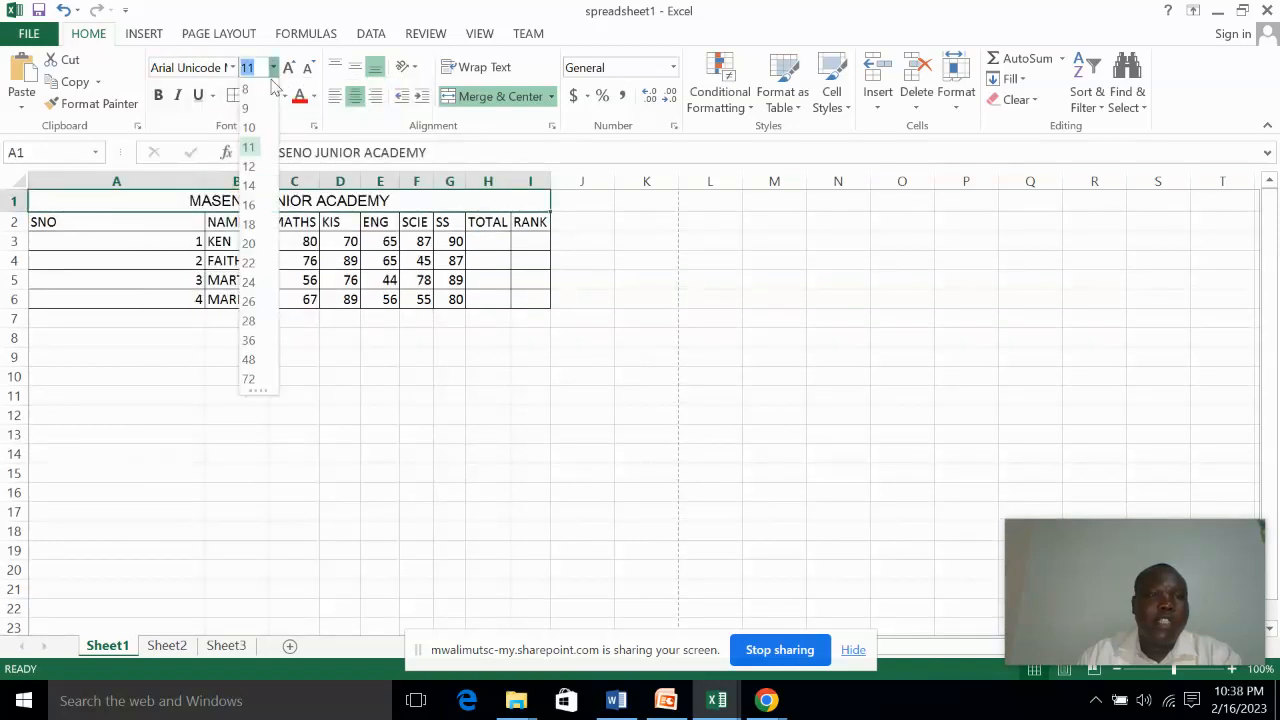
{"action": "left_click", "coordinate": [250, 205]}
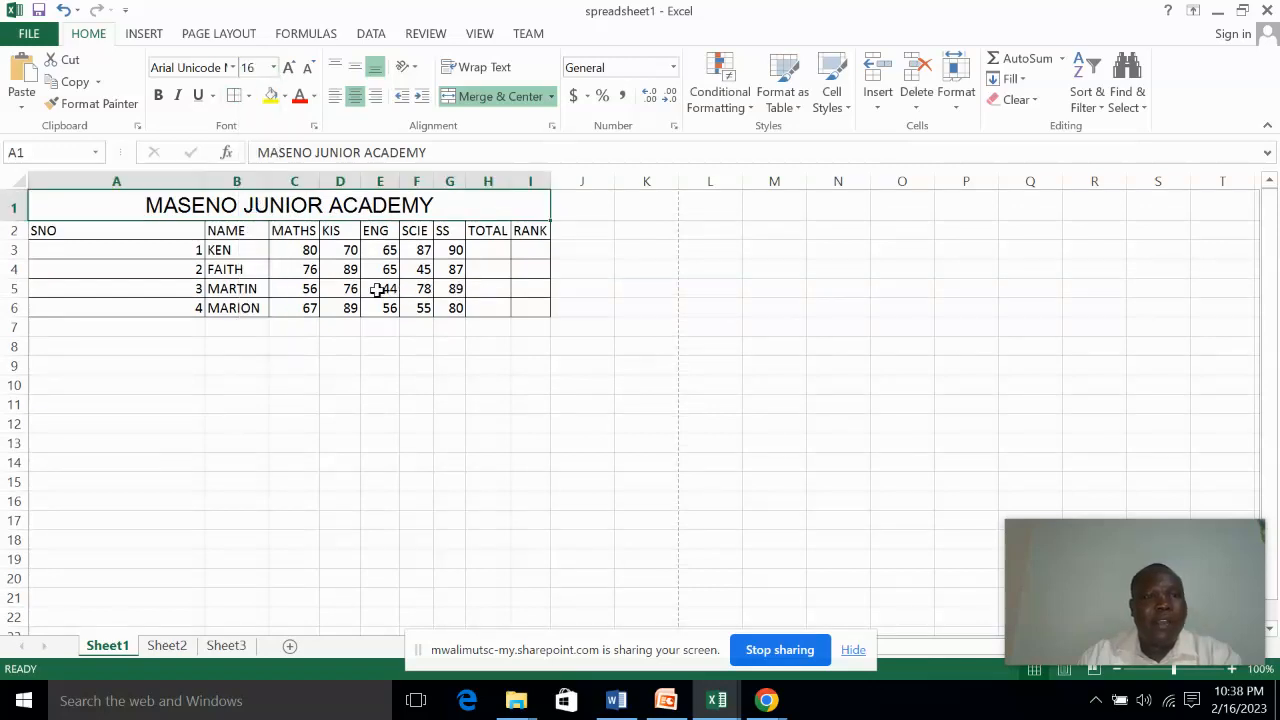
Make the title bold and give it the dark blue theme font color
{"action": "left_click", "coordinate": [158, 96]}
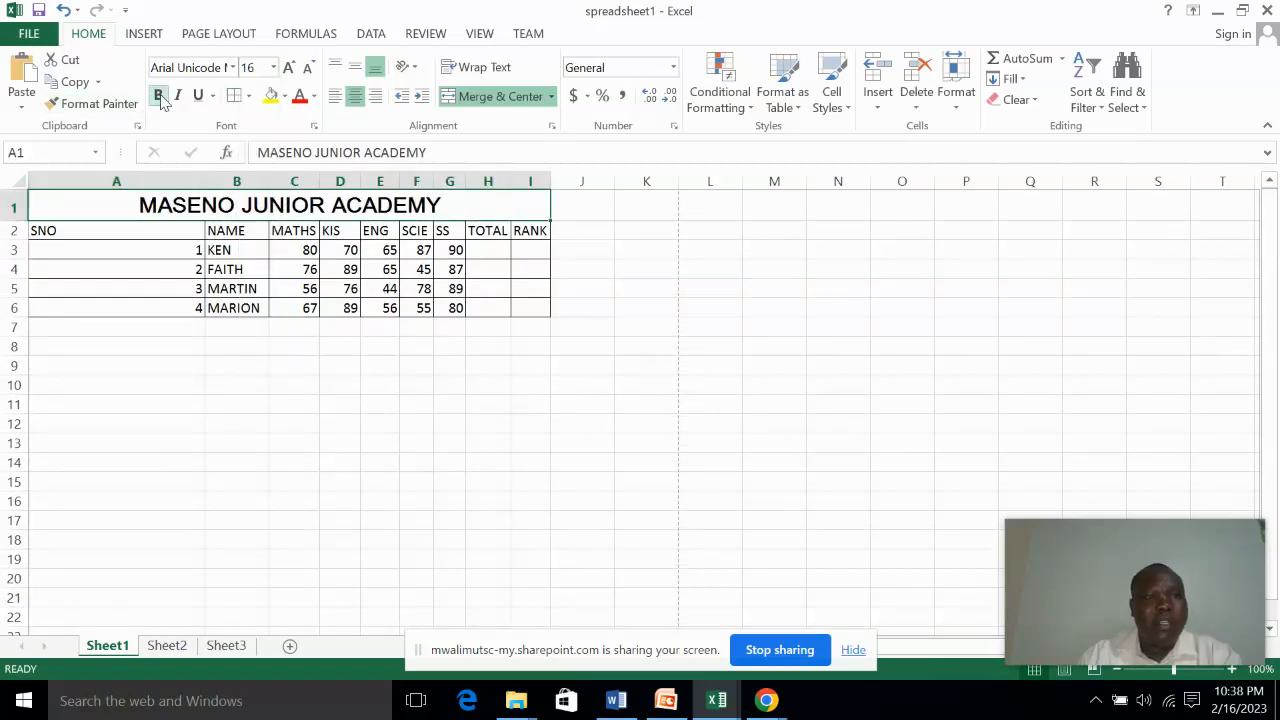
{"action": "left_click", "coordinate": [314, 97]}
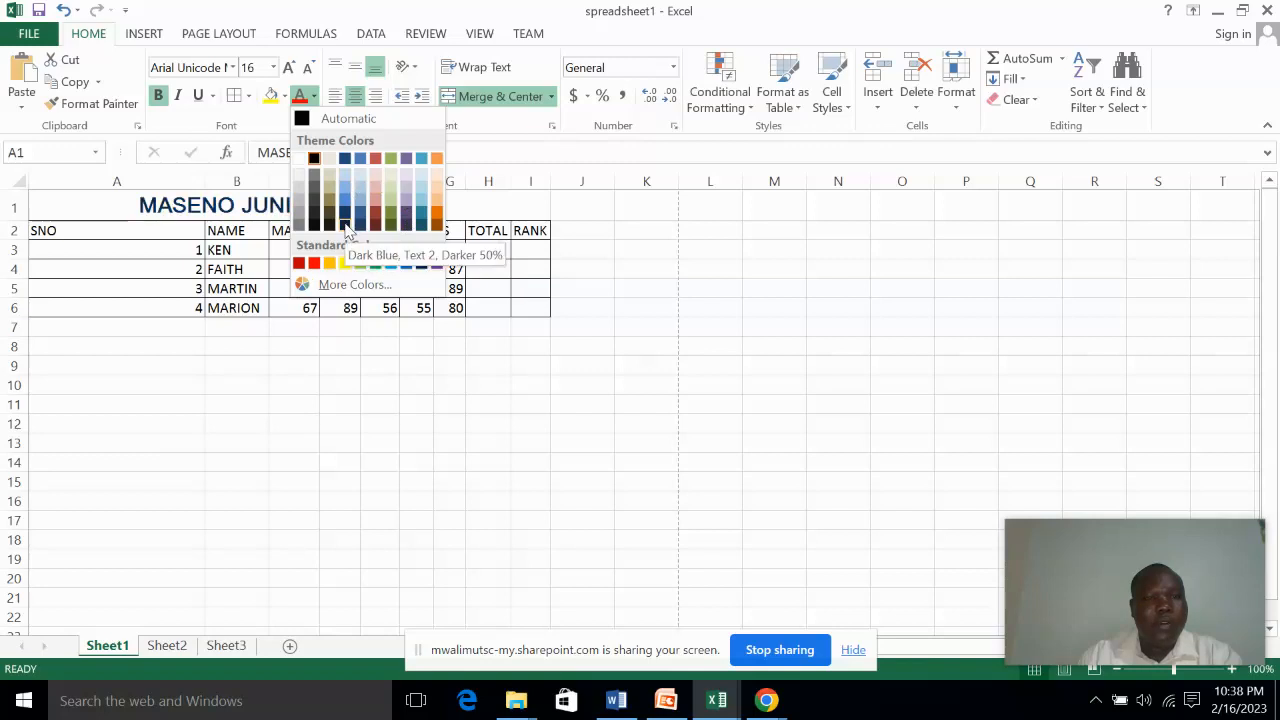
{"action": "left_click", "coordinate": [344, 164]}
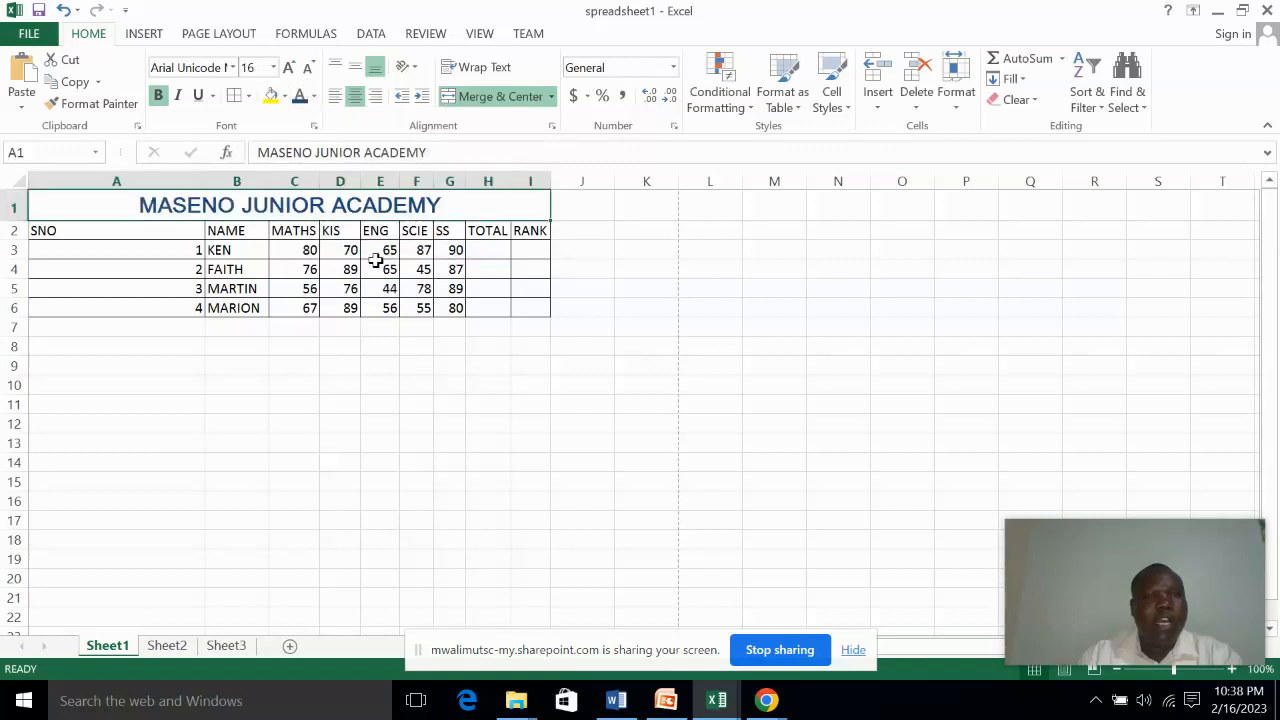
{"action": "left_click", "coordinate": [362, 346]}
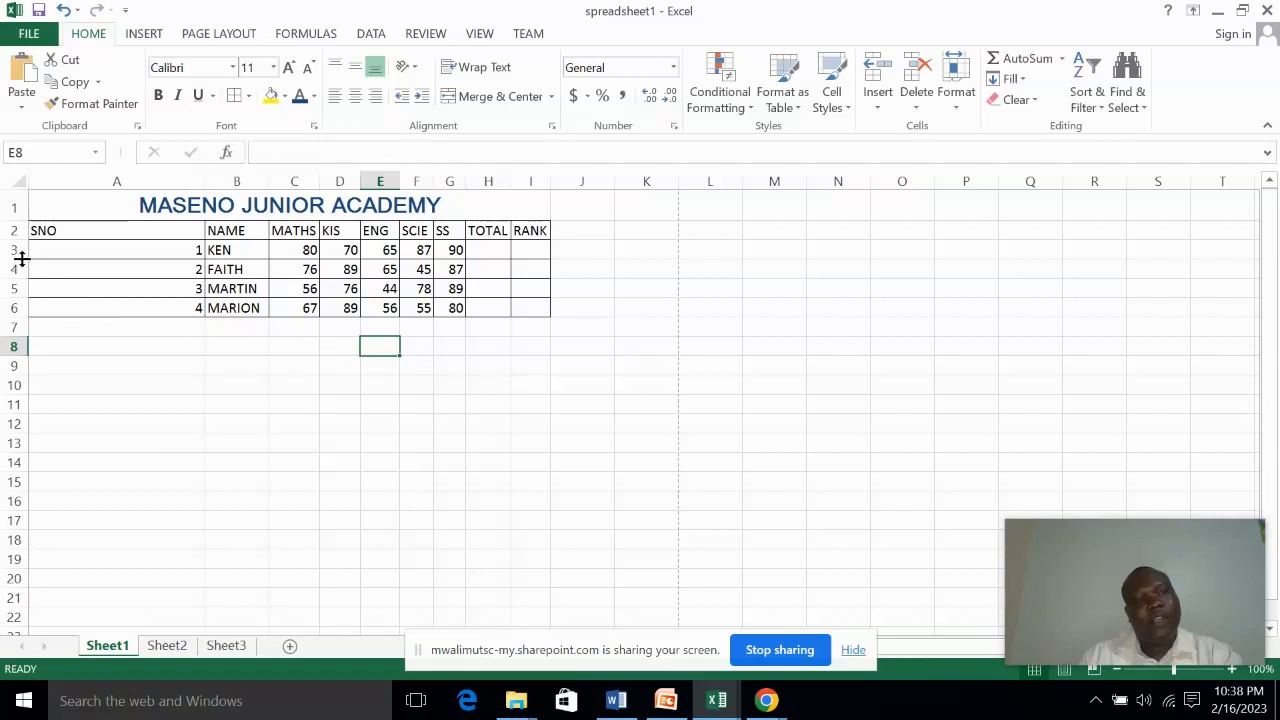
{"action": "left_click_drag", "start_coordinate": [38, 231], "coordinate": [525, 231]}
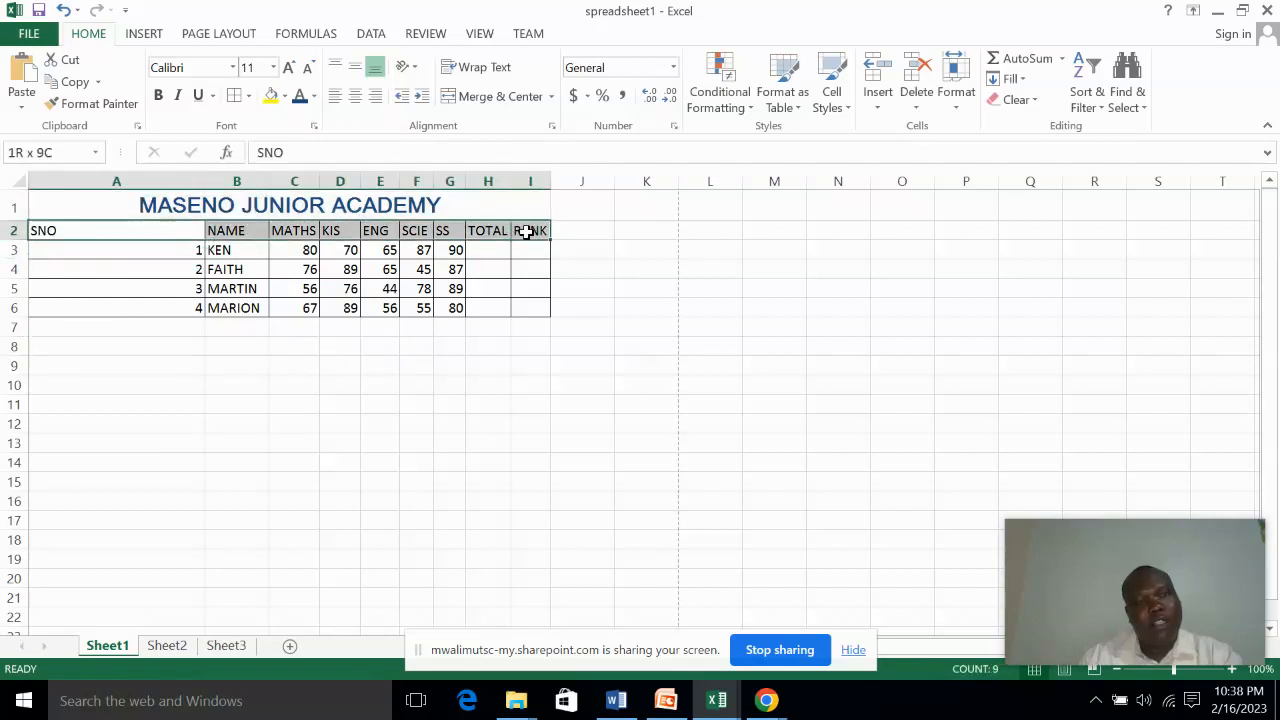
{"action": "left_click", "coordinate": [255, 326]}
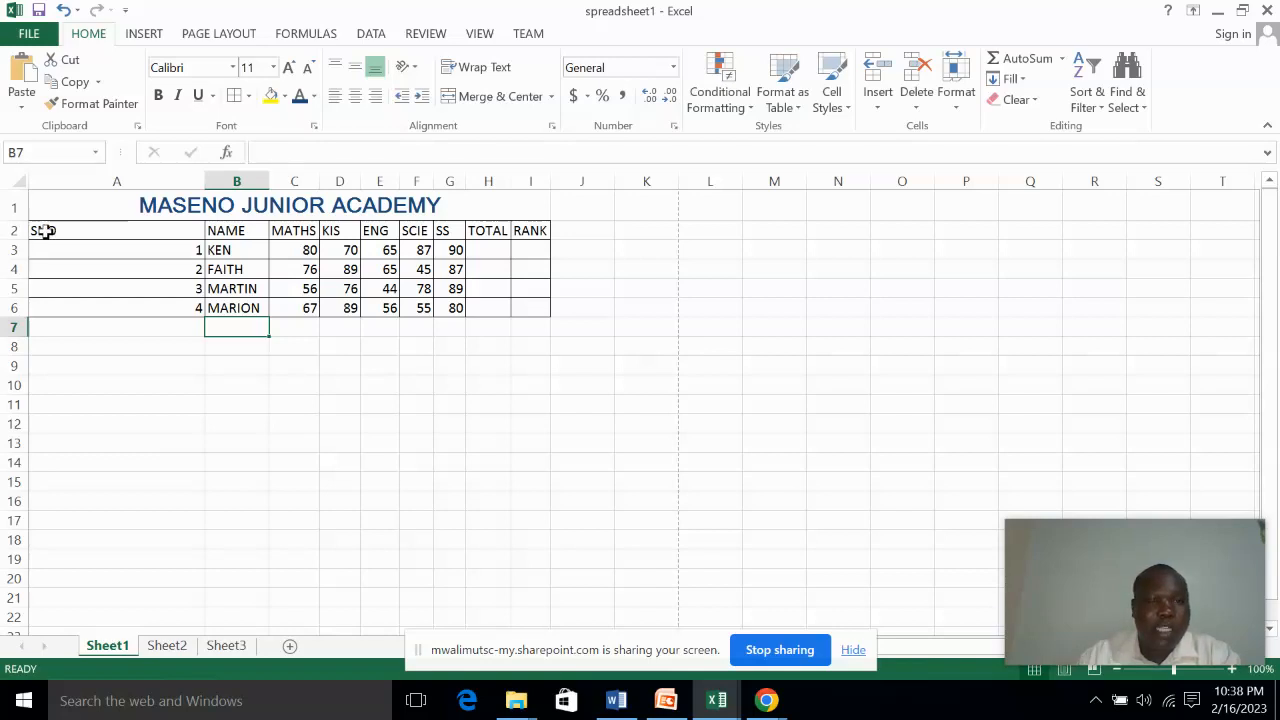
{"action": "left_click_drag", "start_coordinate": [44, 230], "coordinate": [524, 234]}
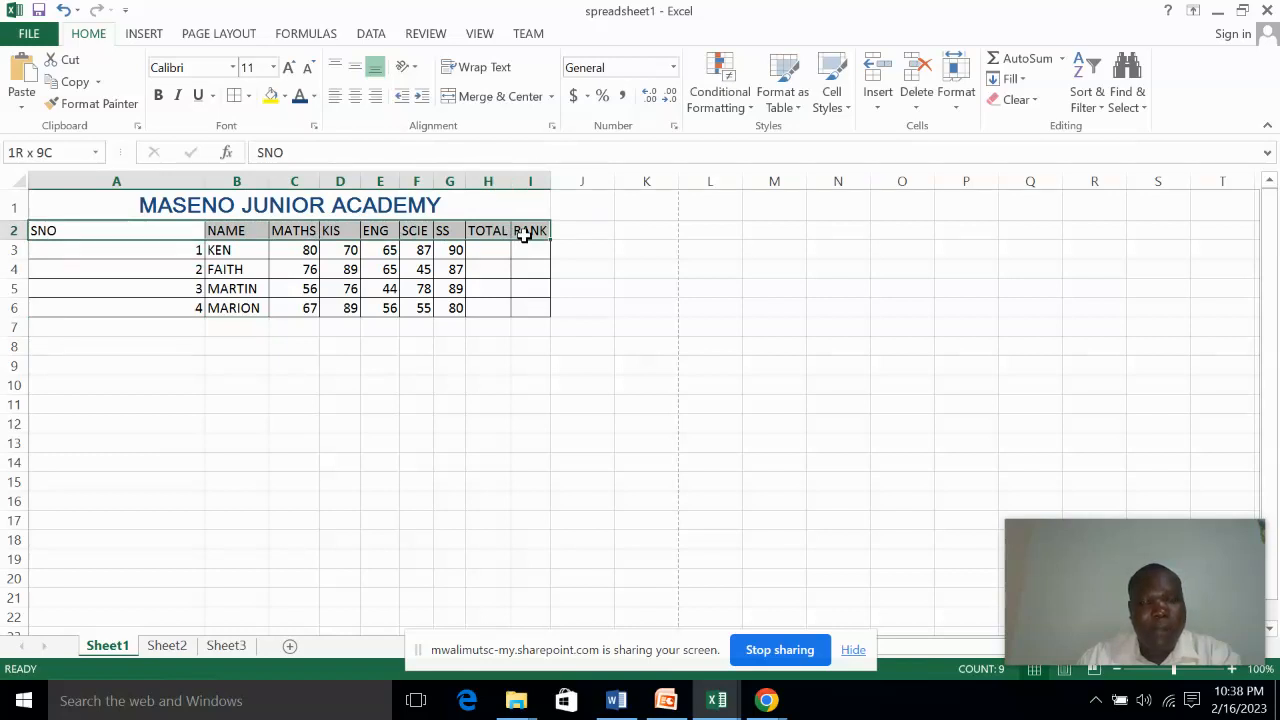
{"action": "left_click", "coordinate": [240, 306]}
Make the header row in cells A2 to I2 bold and set its font size to 12
{"action": "left_click", "coordinate": [62, 230]}
{"action": "left_click_drag", "start_coordinate": [62, 230], "coordinate": [529, 230]}
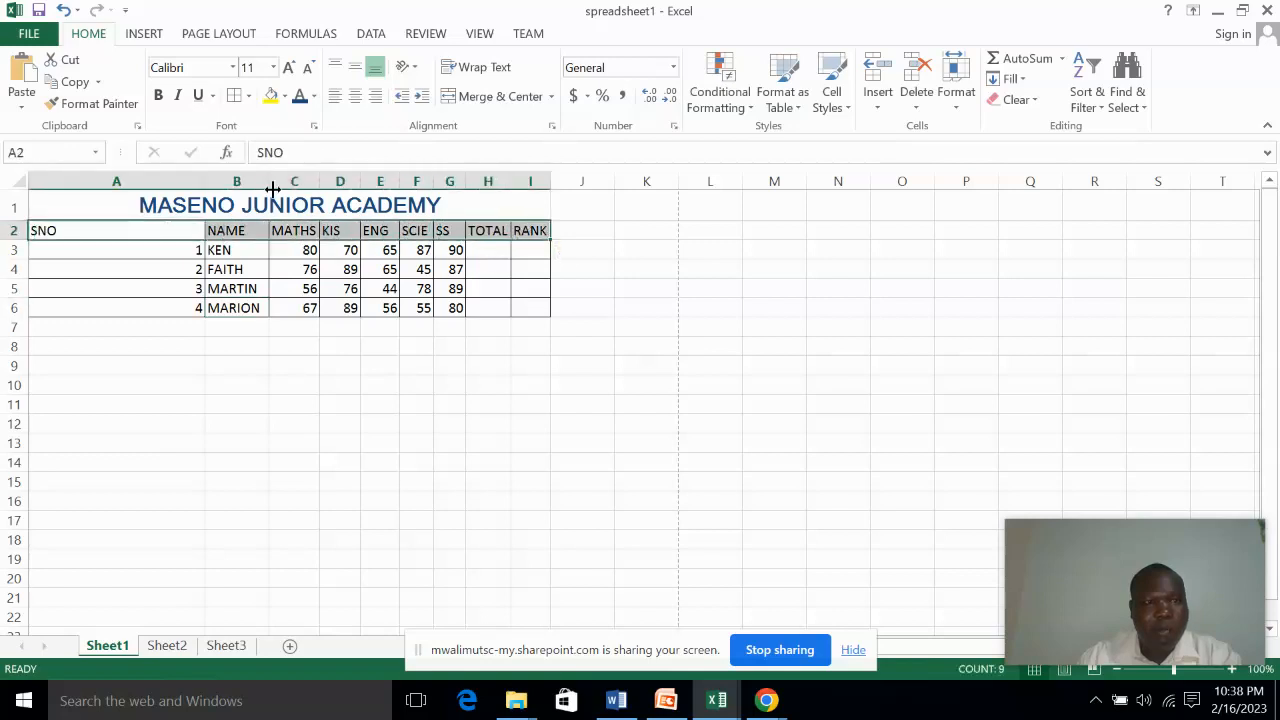
{"action": "left_click", "coordinate": [158, 95]}
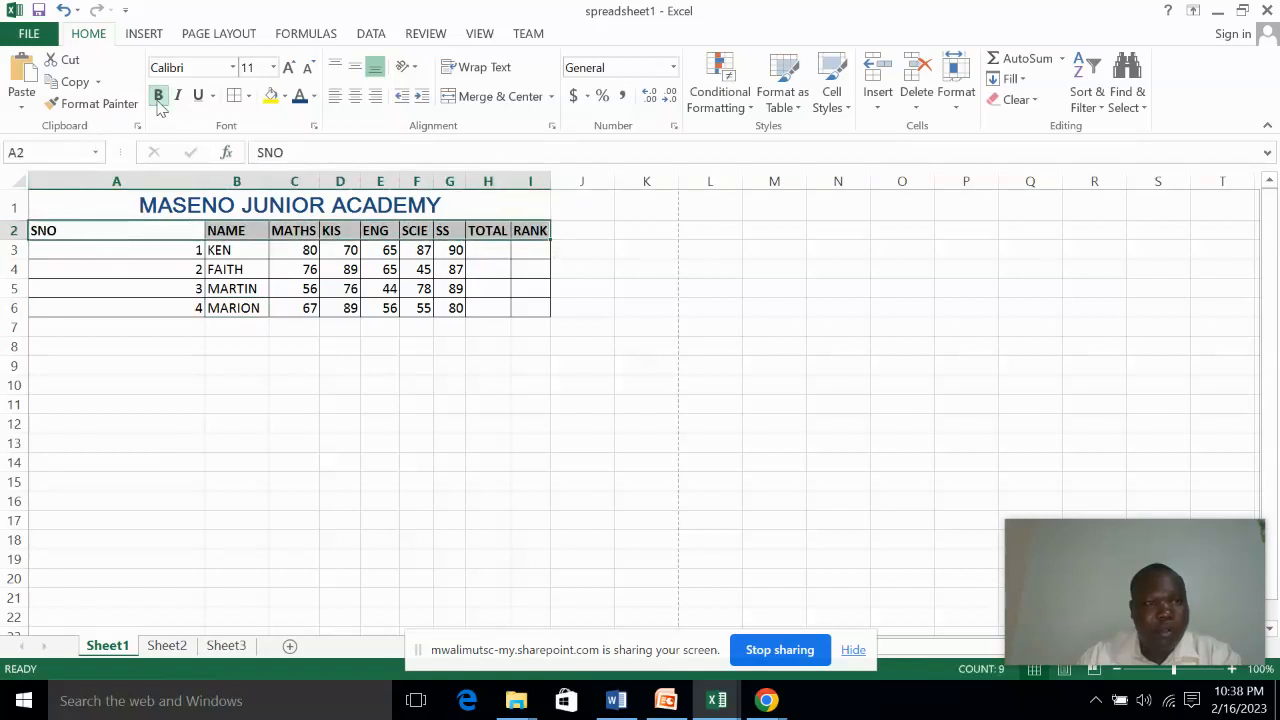
{"action": "left_click", "coordinate": [274, 67]}
{"action": "left_click", "coordinate": [258, 162]}
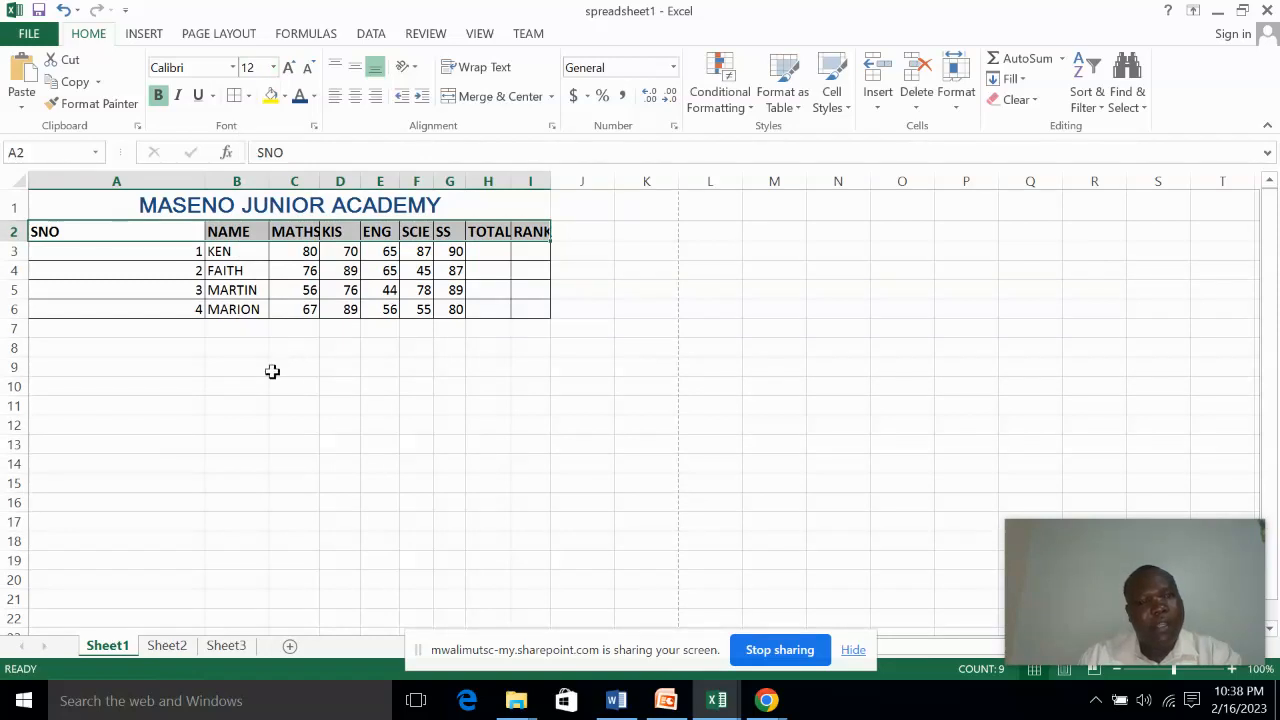
{"action": "left_click", "coordinate": [272, 370]}
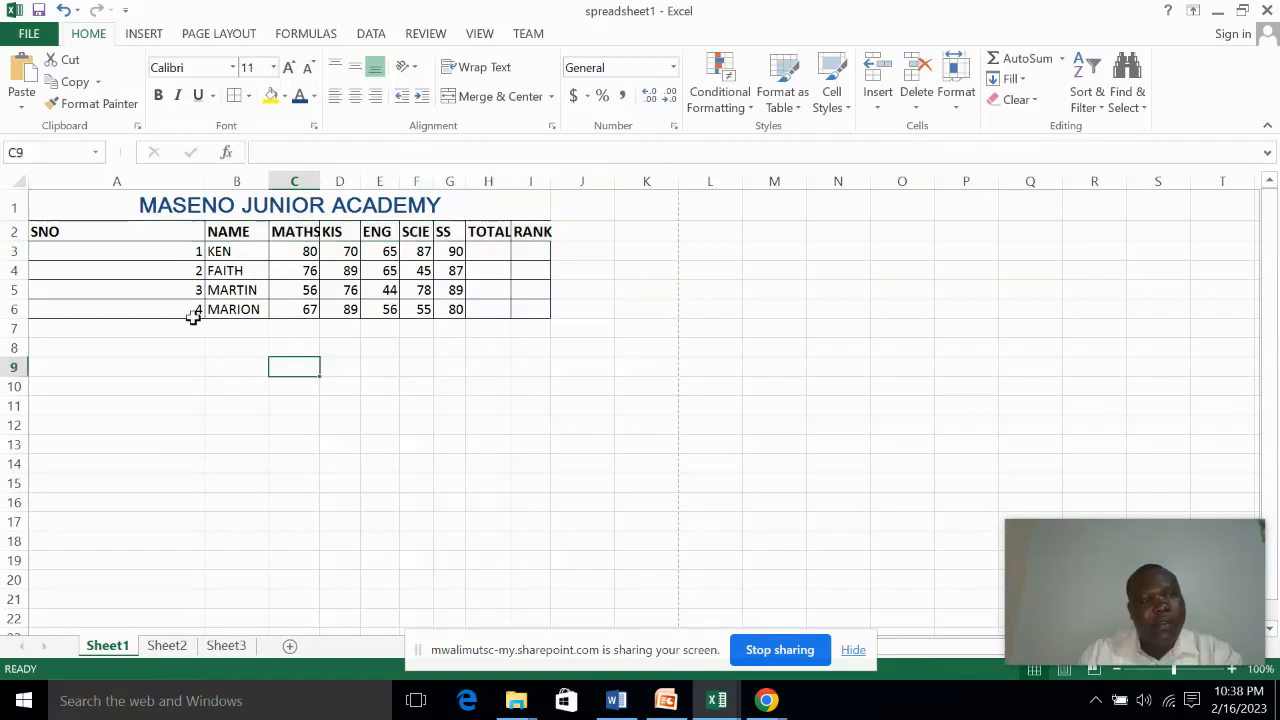
Auto-fit column A to the SNO heading and serial numbers
{"action": "left_click", "coordinate": [137, 237]}
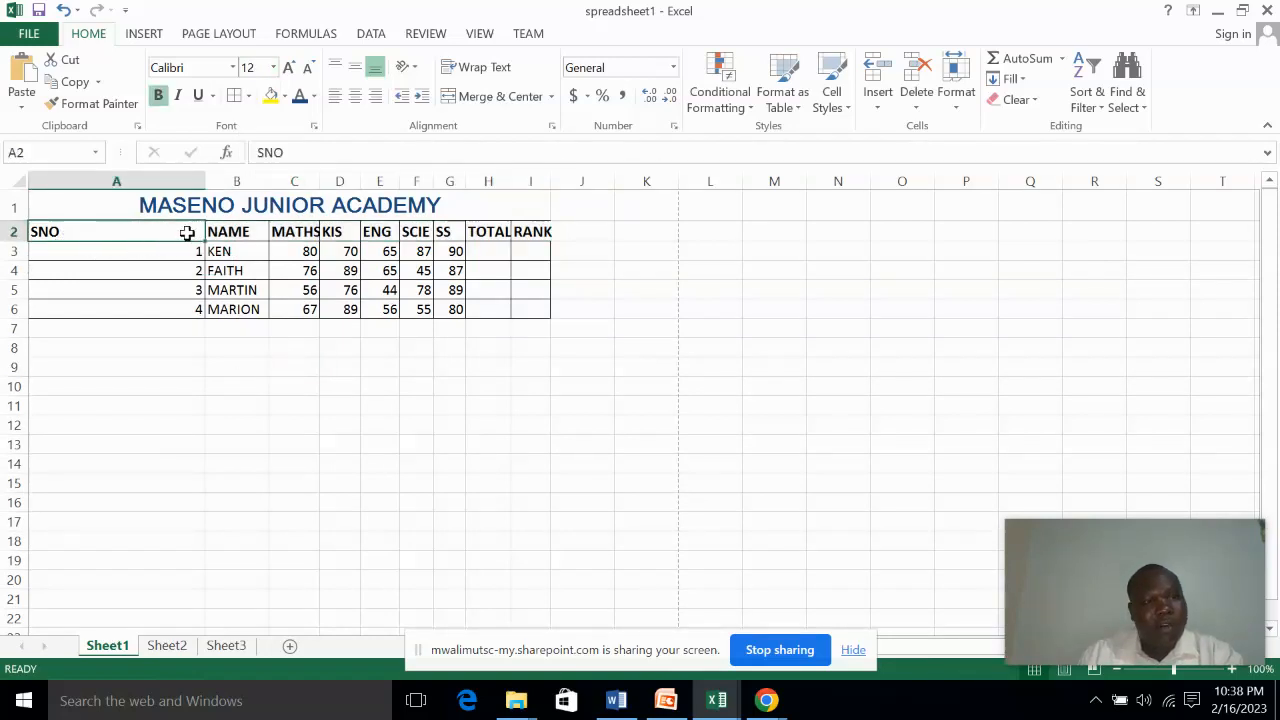
{"action": "double_click", "coordinate": [207, 181]}
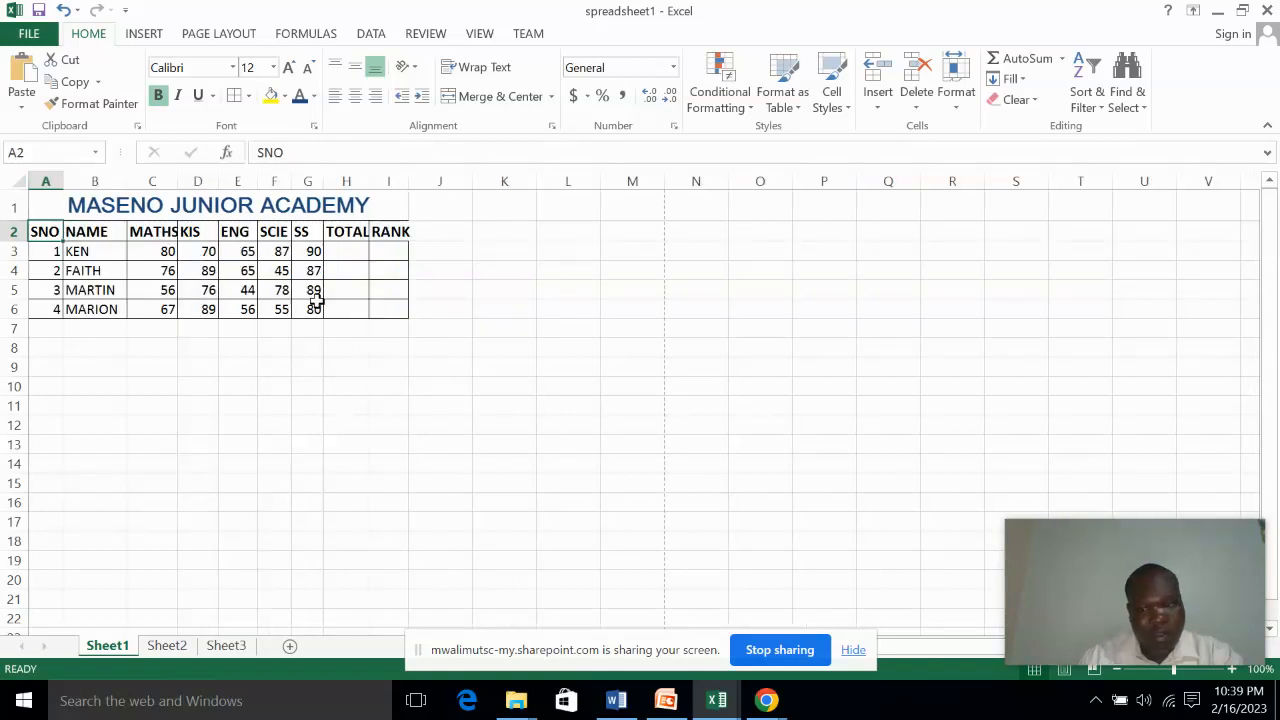
{"action": "left_click", "coordinate": [236, 381]}
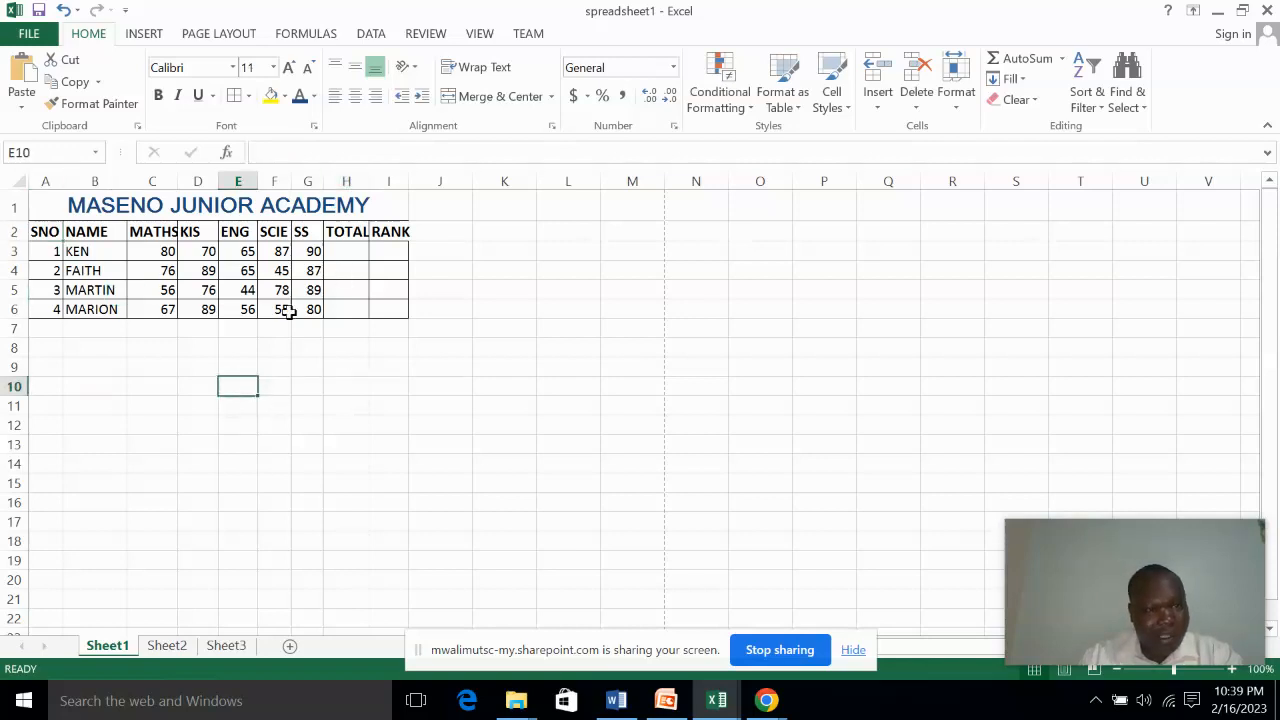
Center-align the contents of the marks table in cells A2 to I6 horizontally
{"action": "left_click_drag", "start_coordinate": [36, 229], "coordinate": [391, 304]}
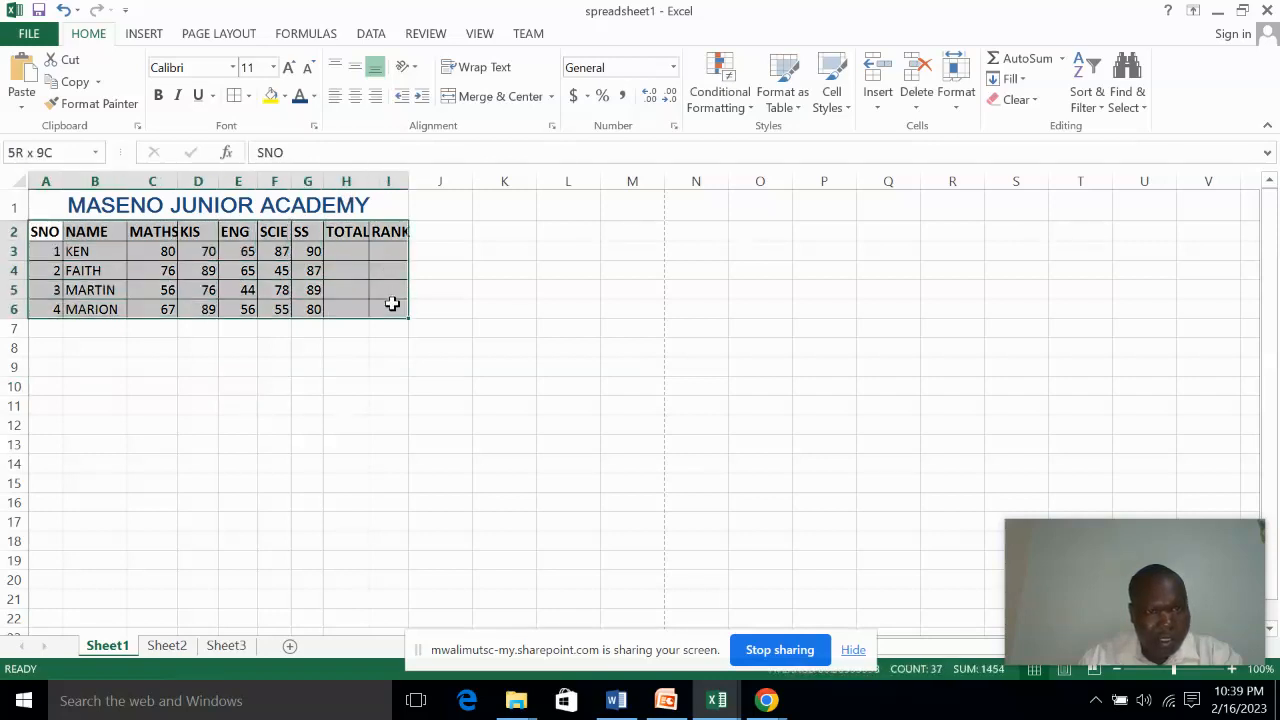
{"action": "left_click", "coordinate": [336, 103]}
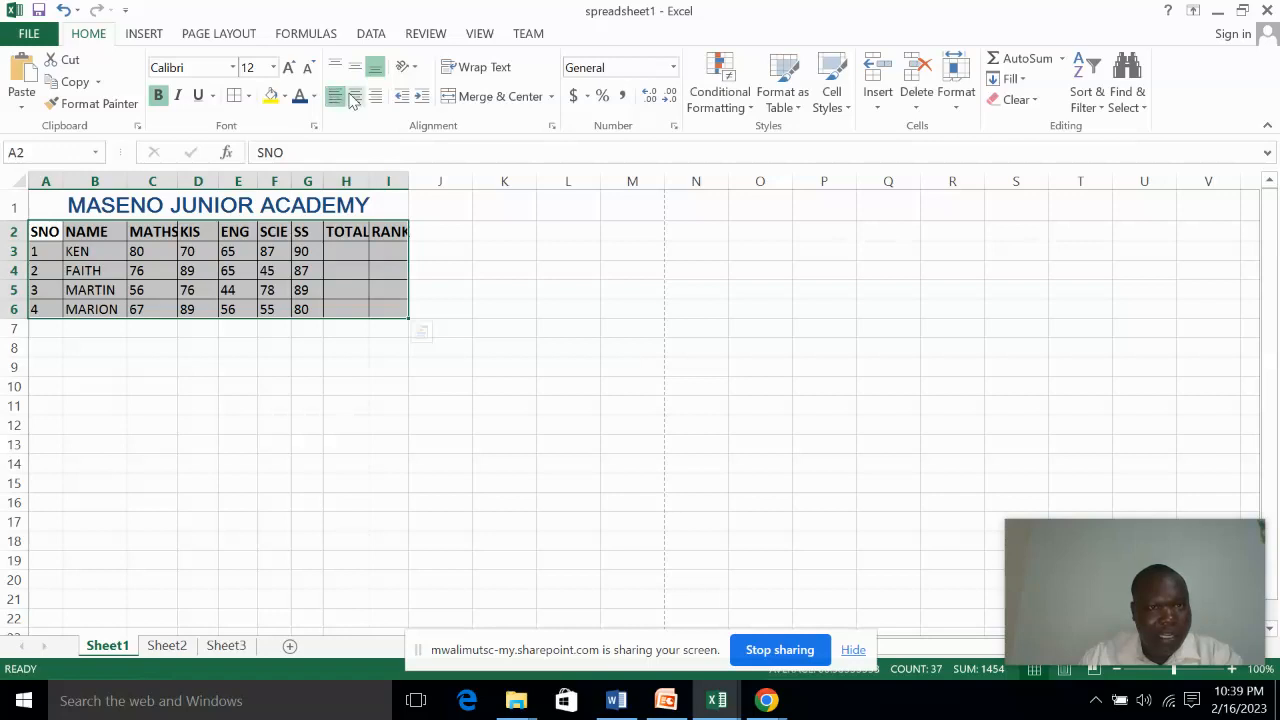
{"action": "left_click", "coordinate": [354, 97]}
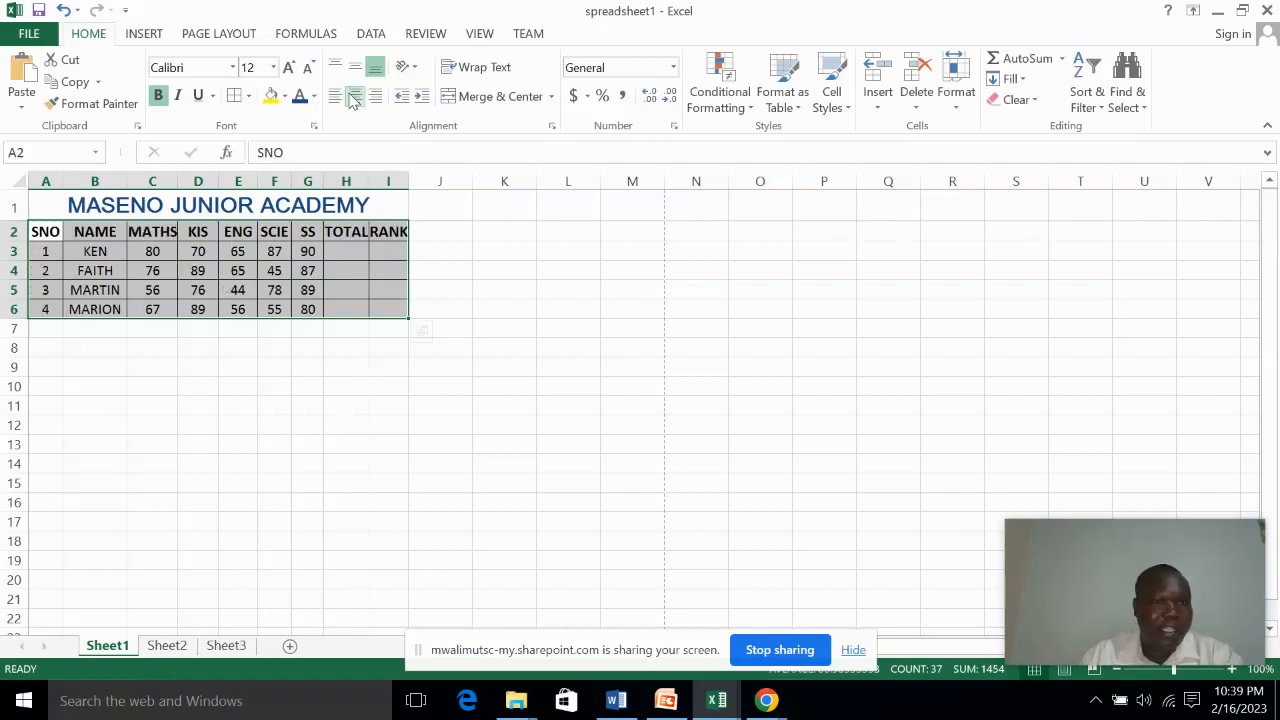
{"action": "left_click", "coordinate": [437, 254]}
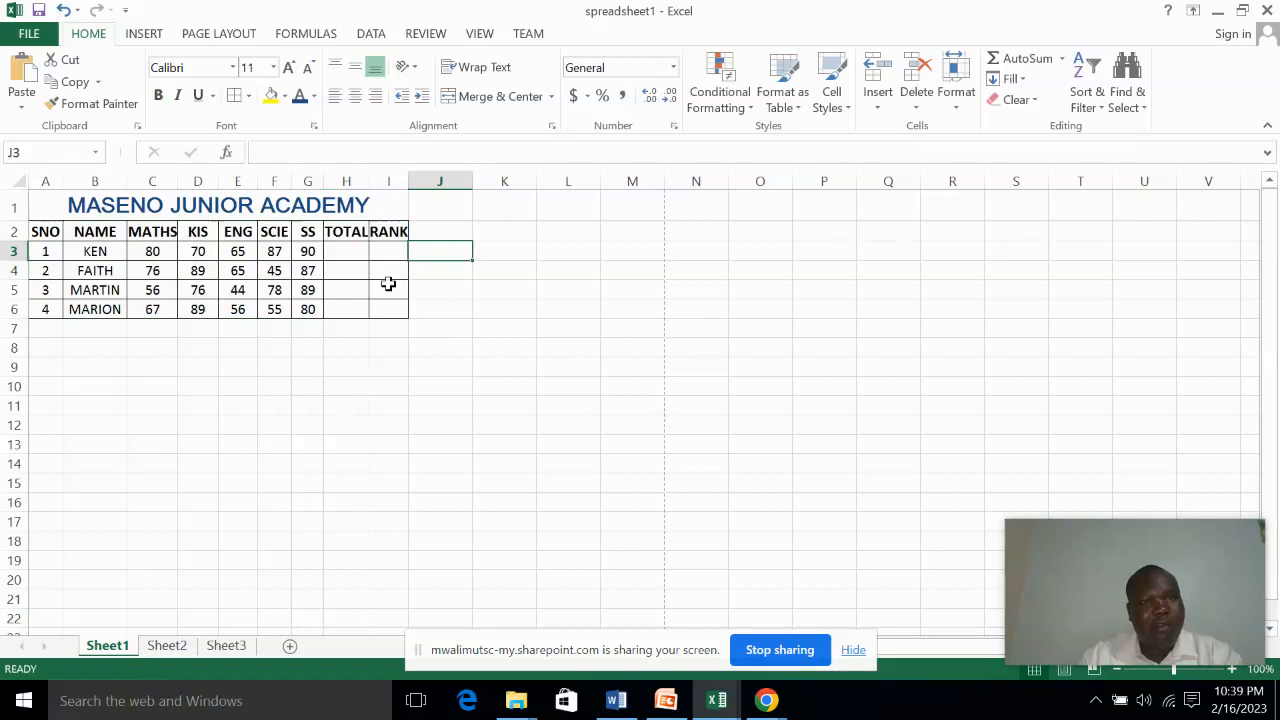
Save the changes to the spreadsheet1 workbook
{"action": "left_click", "coordinate": [30, 34]}
{"action": "left_click", "coordinate": [40, 170]}
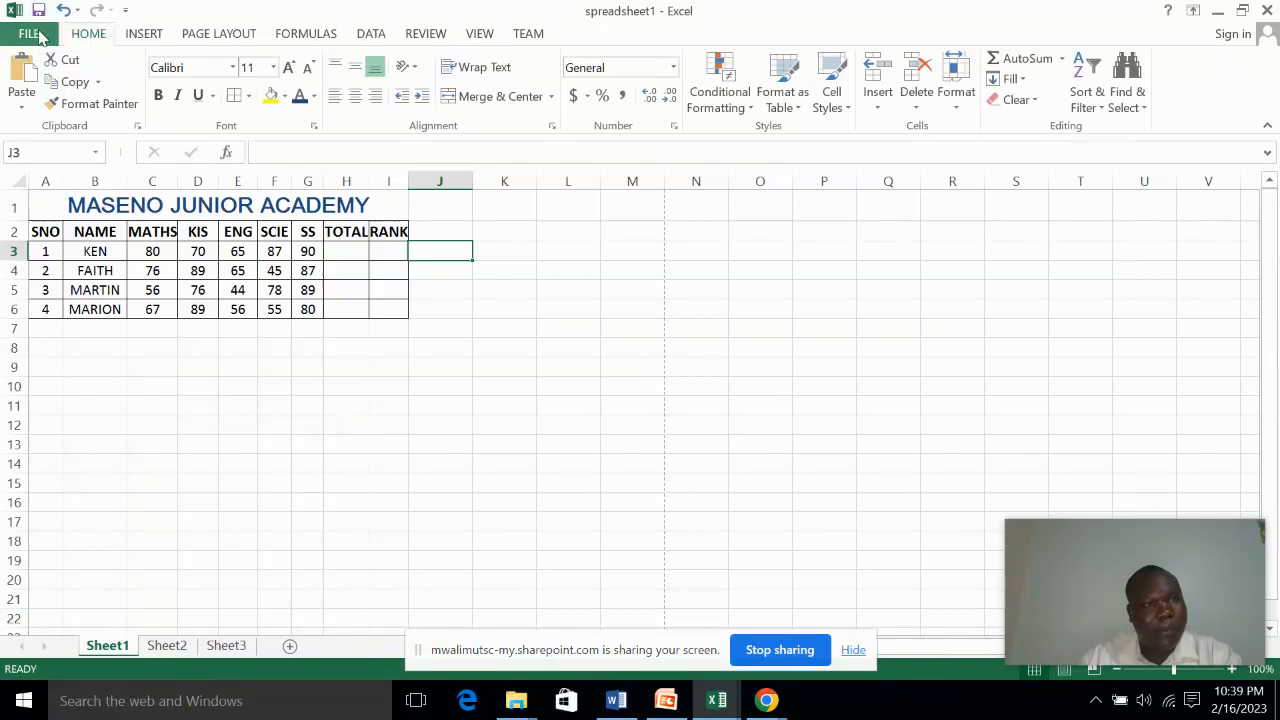
View the print options for the marks sheet, and return to the merged title cell in the worksheet
{"action": "left_click", "coordinate": [42, 40]}
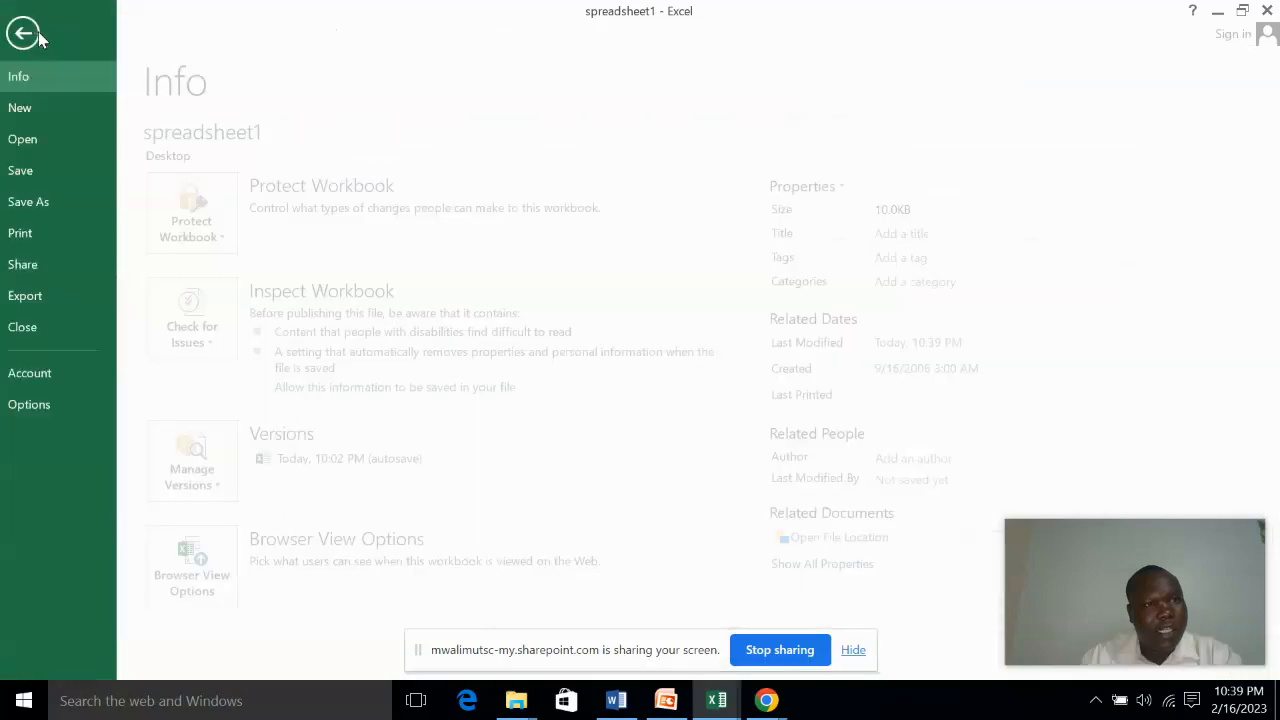
{"action": "left_click", "coordinate": [31, 238]}
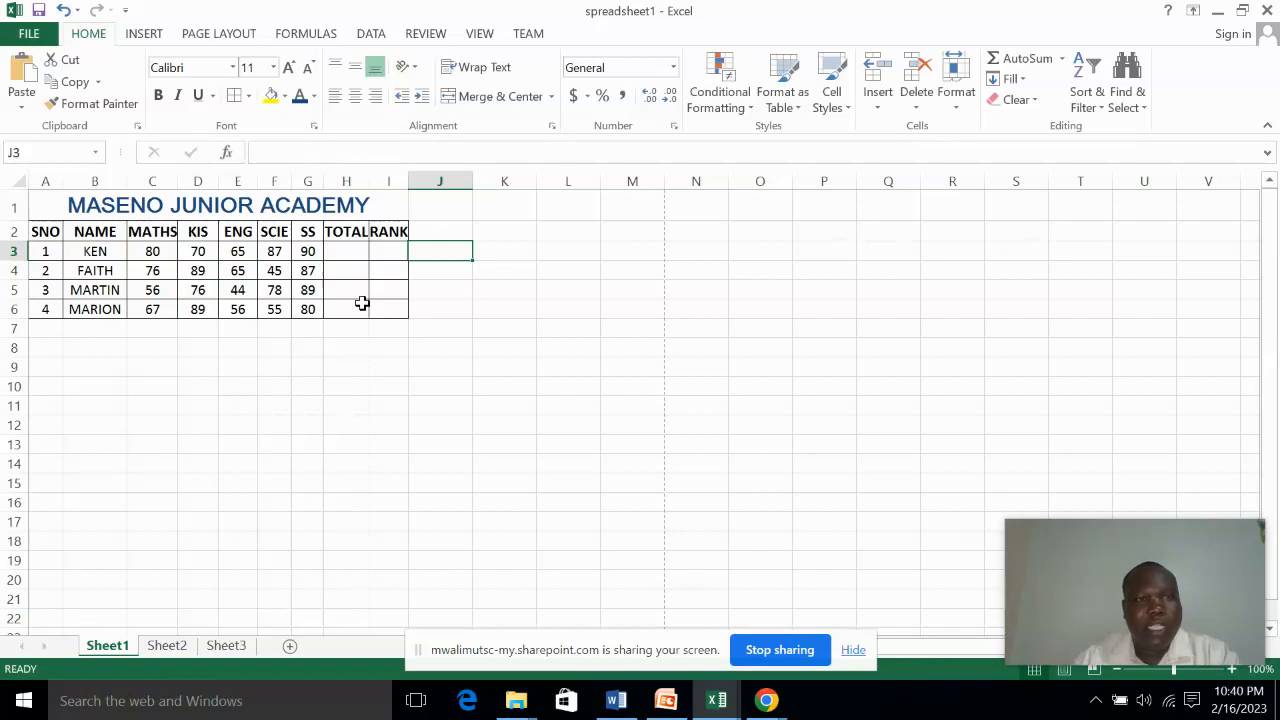
{"action": "left_click", "coordinate": [222, 215]}
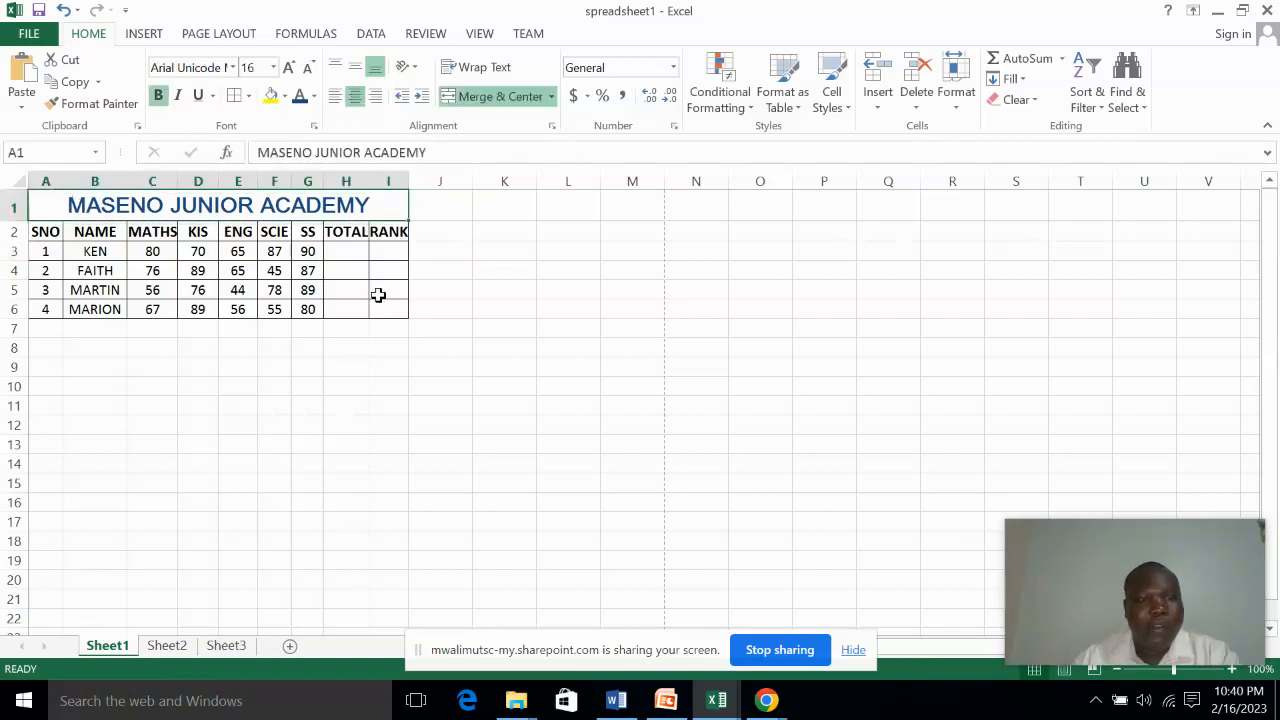